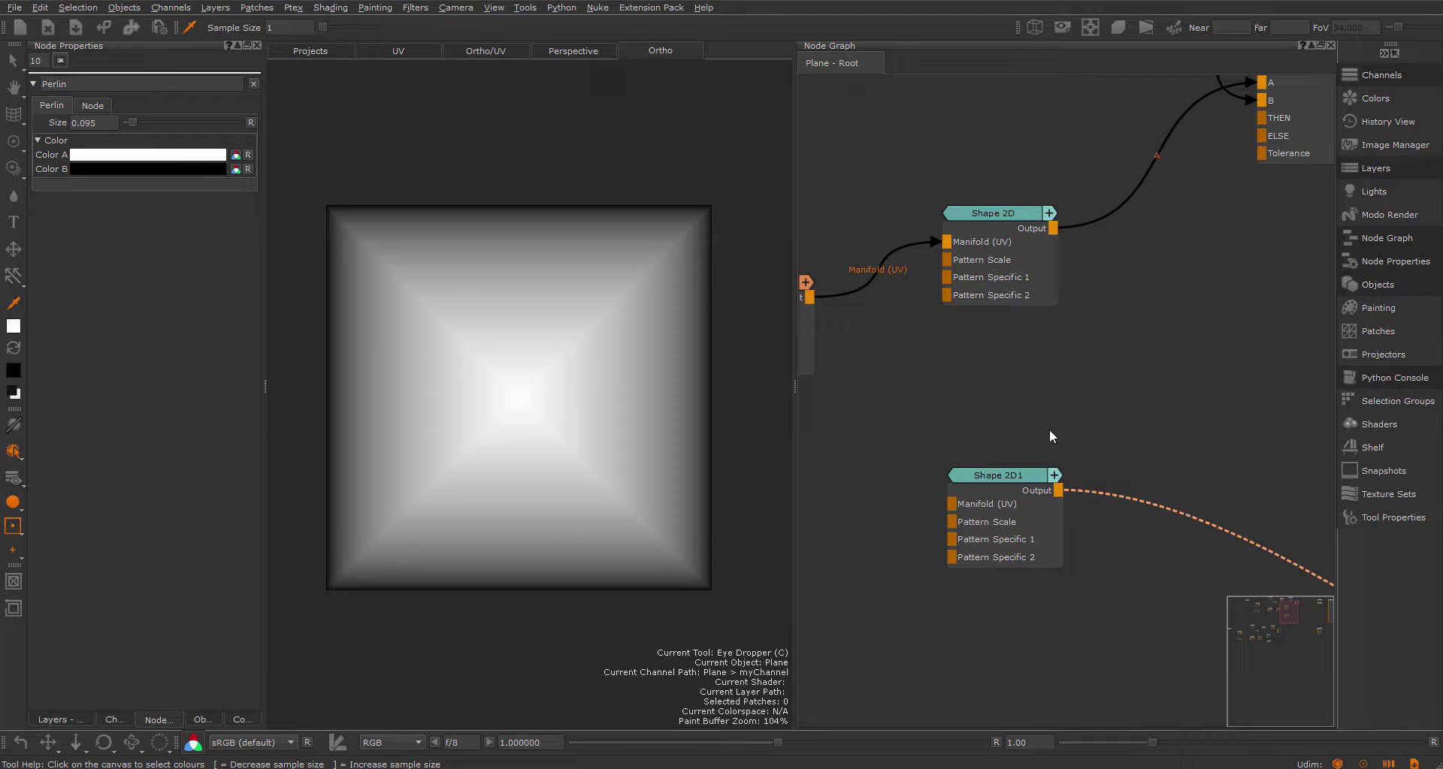
- Preview the black-and-white mask output and vary the Perlin node's Size to compare the pattern
{"action": "key", "text": "2"}
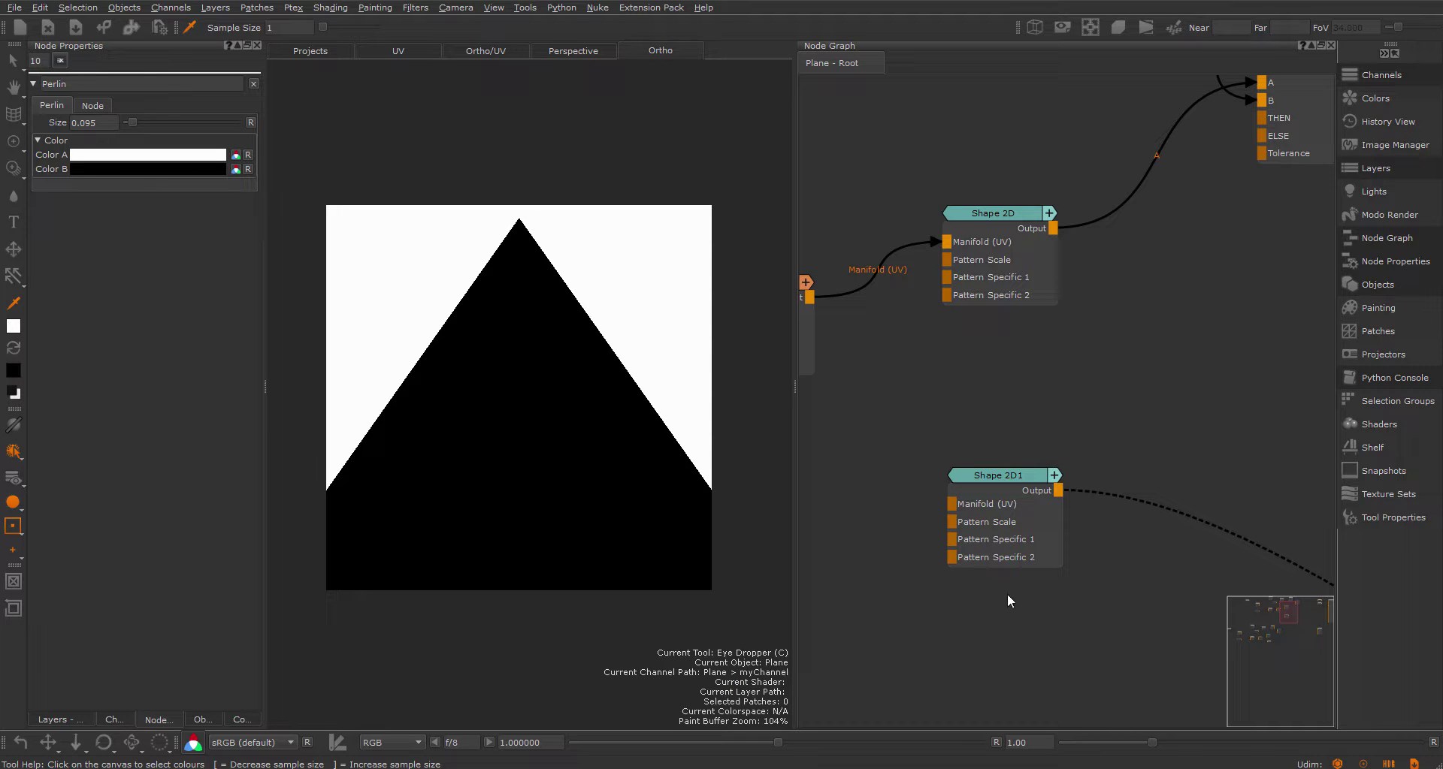
{"action": "middle_click_drag", "start_coordinate": [1016, 614], "coordinate": [1021, 600]}
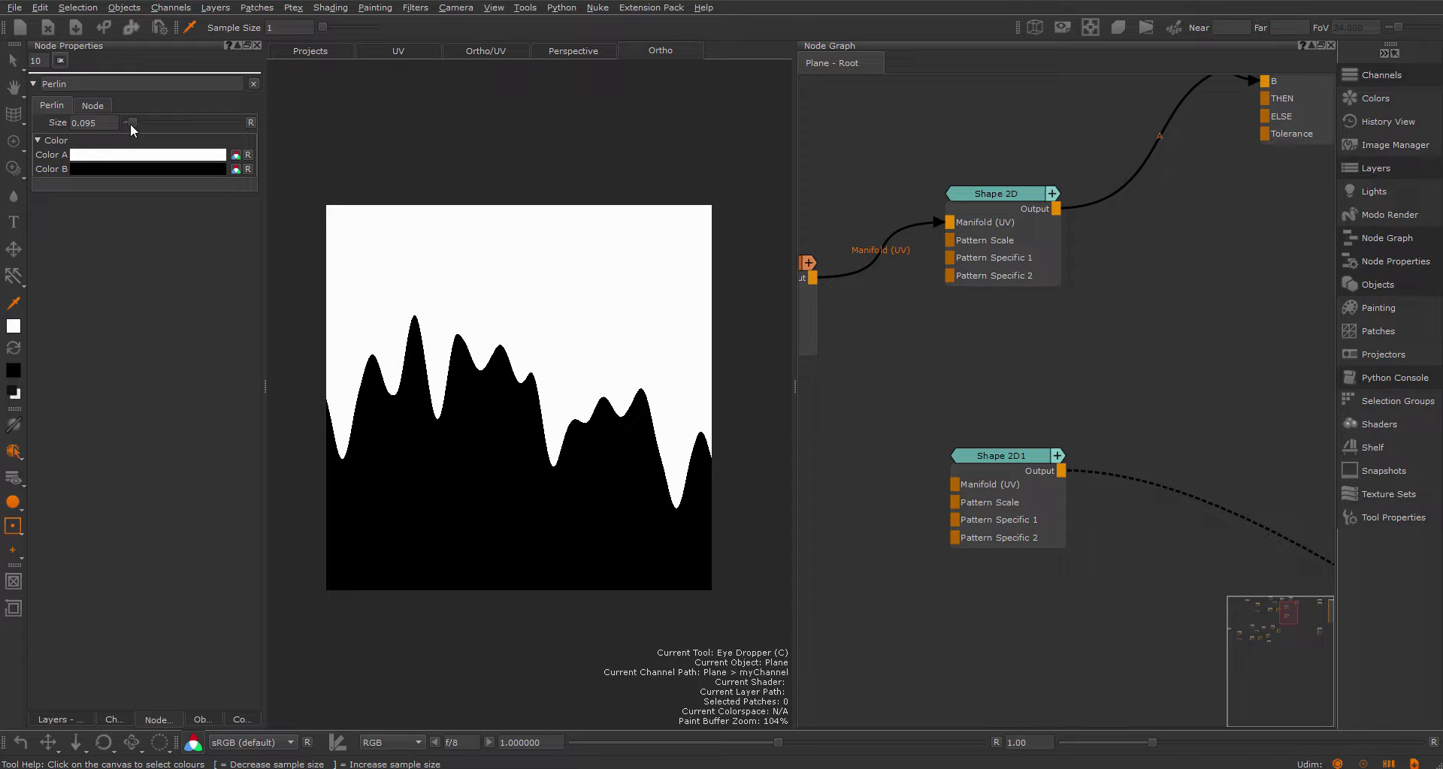
{"action": "left_click_drag", "start_coordinate": [132, 123], "coordinate": [128, 127]}
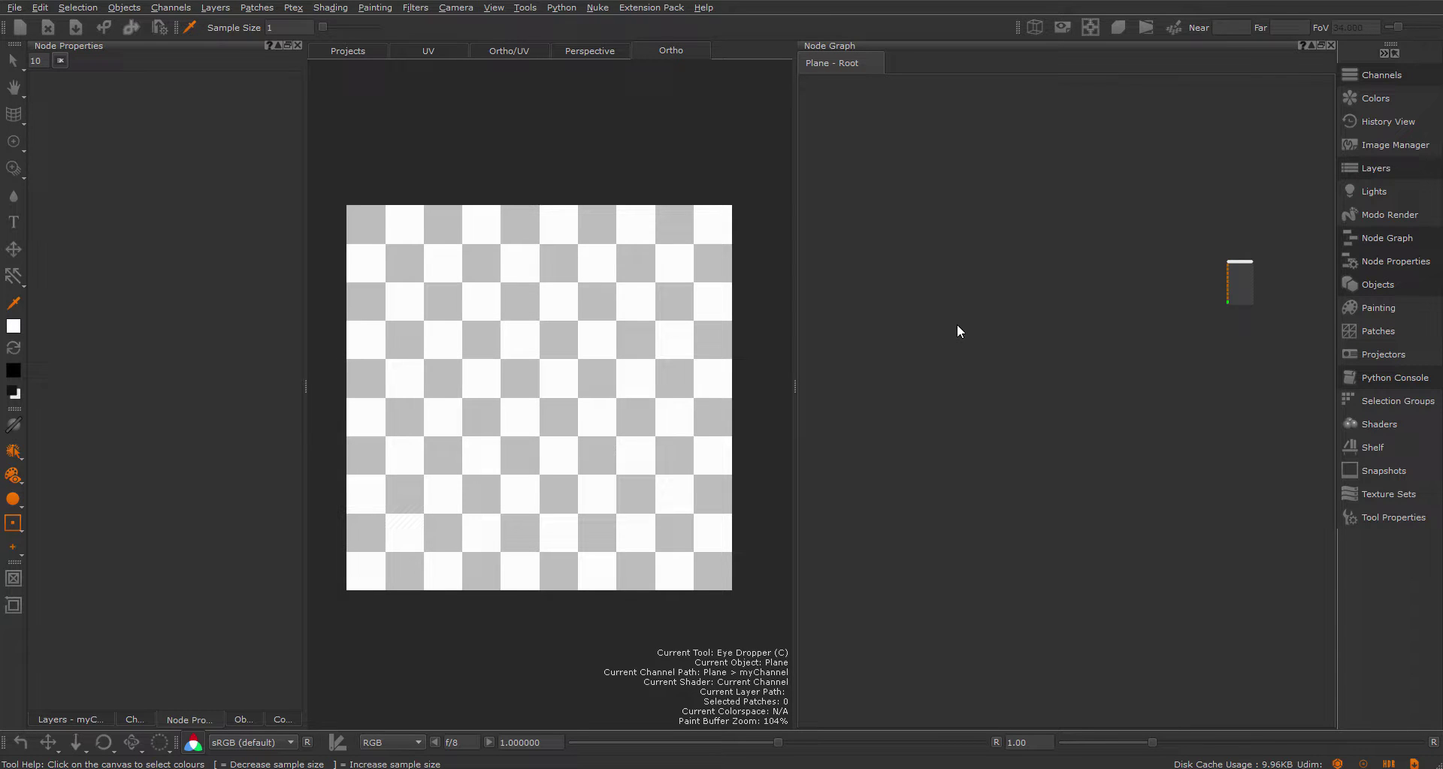
- Add Tiled, Image and Cloud nodes to the empty node graph and line them up in a column
{"action": "key", "text": "Tab"}
{"action": "type", "text": "pai"}
{"action": "key", "text": "Return"}
{"action": "key", "text": "Tab"}
{"action": "type", "text": "im"}
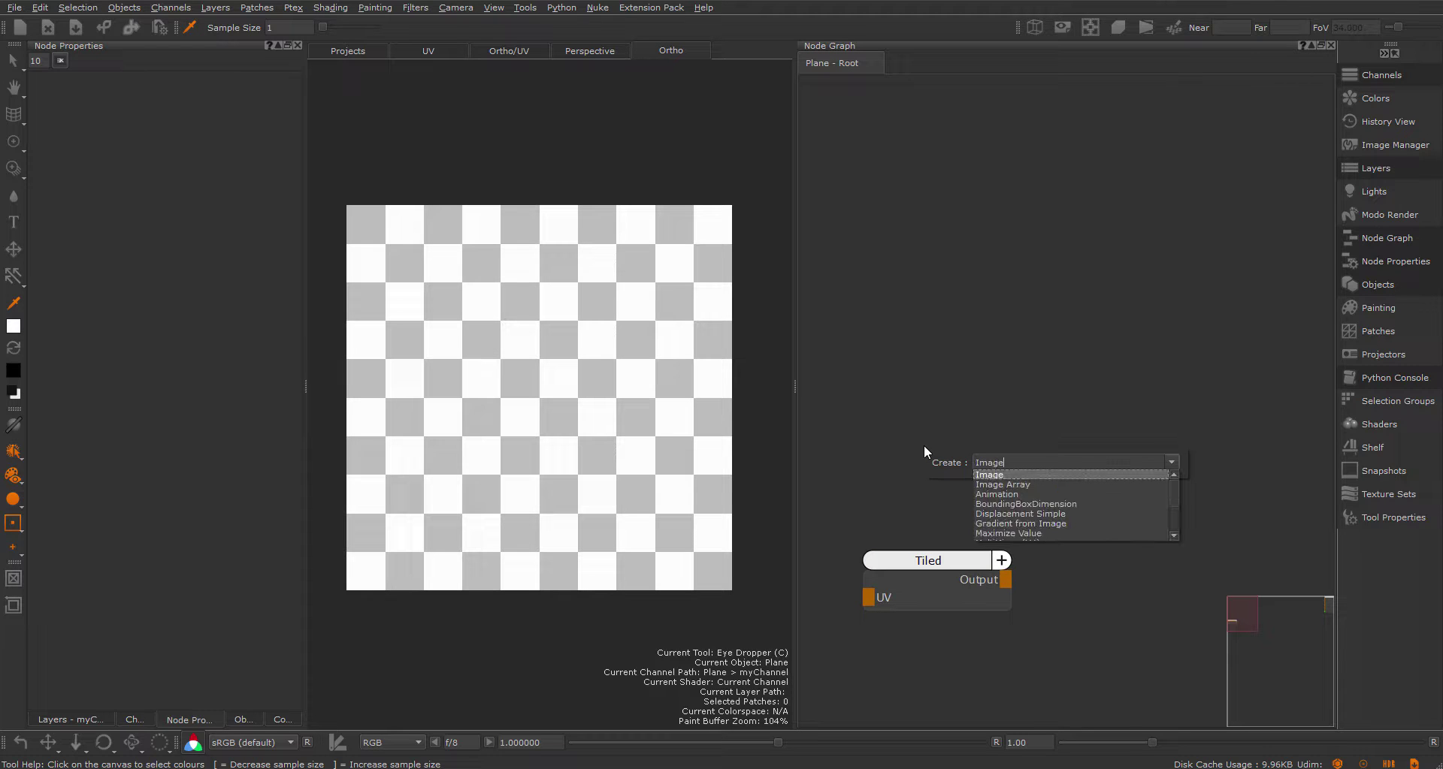
{"action": "key", "text": "Return"}
{"action": "key", "text": "Tab"}
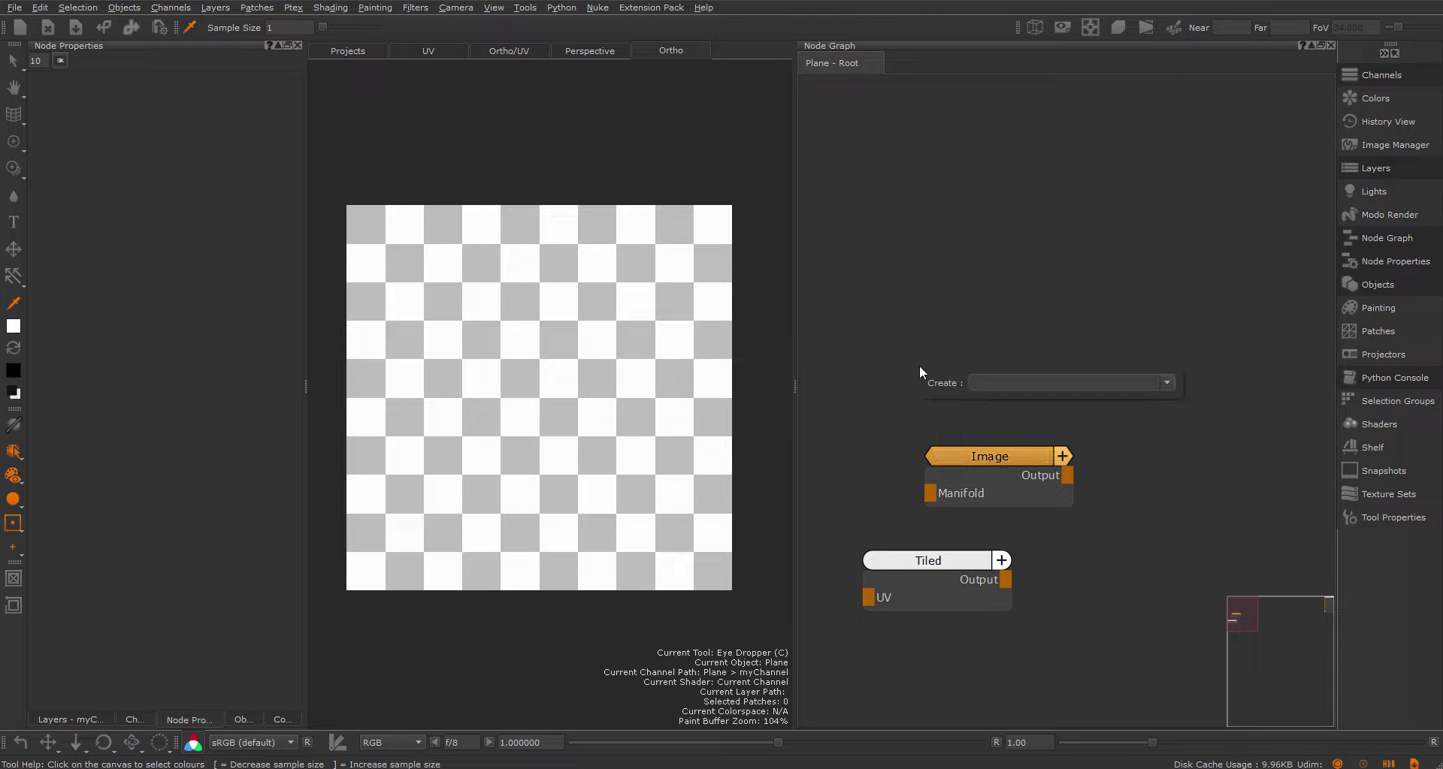
{"action": "type", "text": "cloud"}
{"action": "key", "text": "Return"}
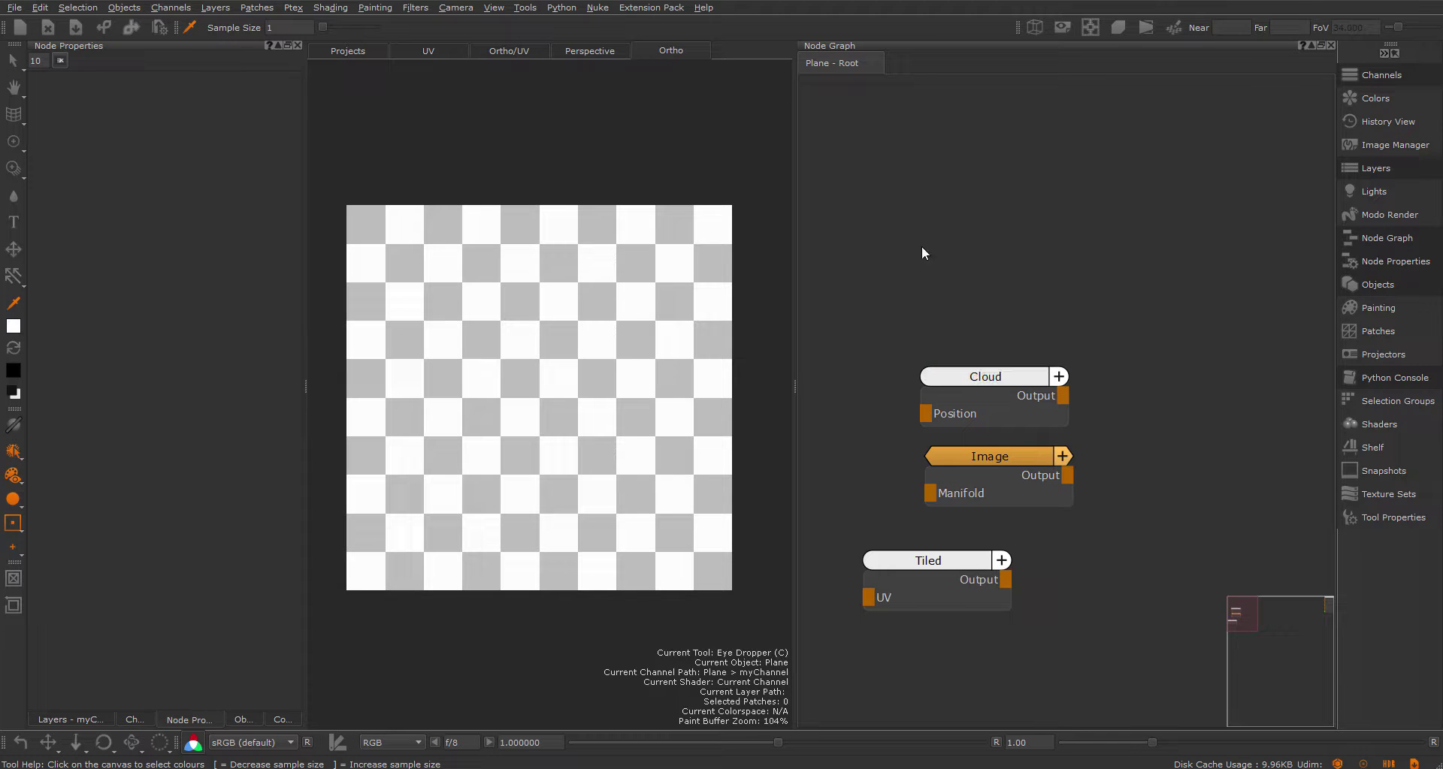
{"action": "left_click_drag", "start_coordinate": [975, 591], "coordinate": [1050, 578]}
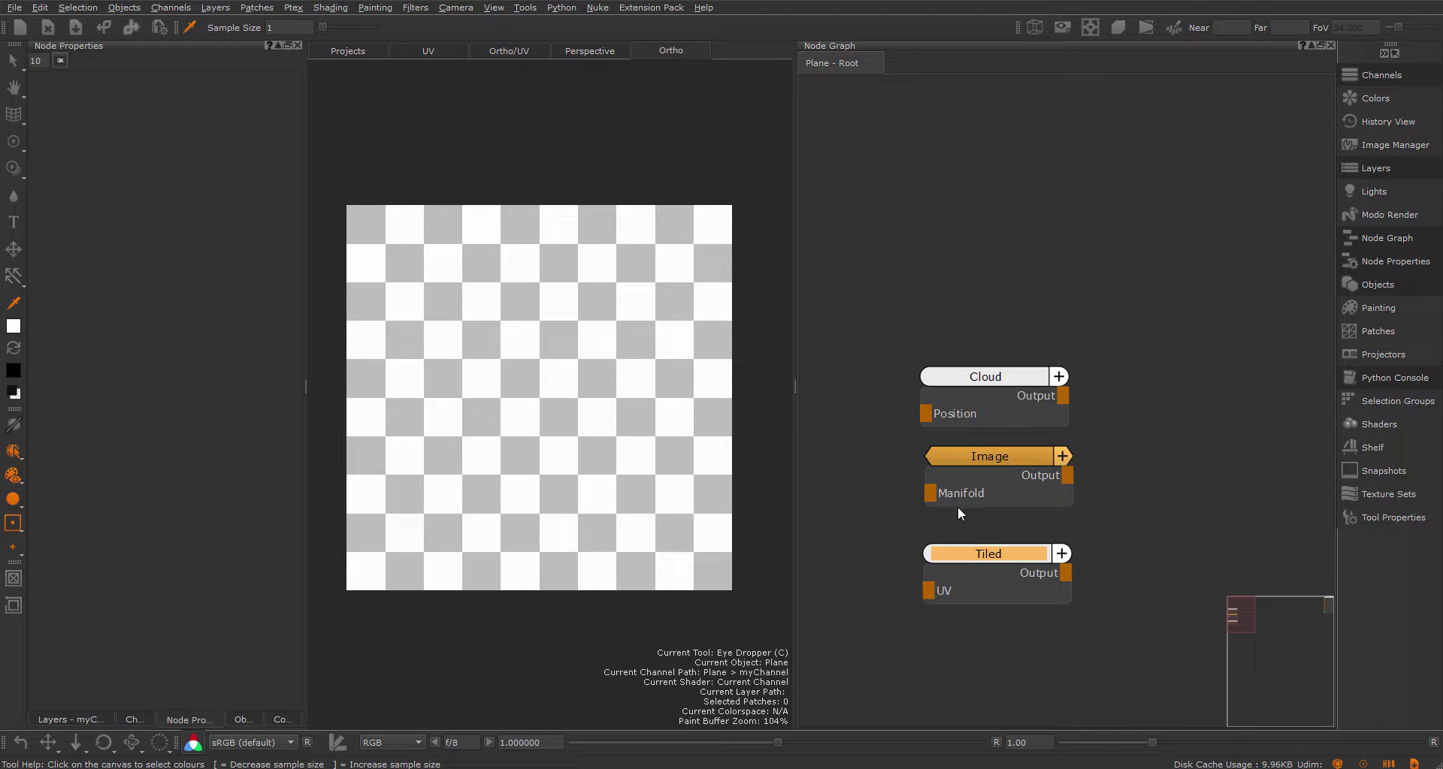
- Add a Paint node above the Cloud node
{"action": "left_click", "coordinate": [968, 259]}
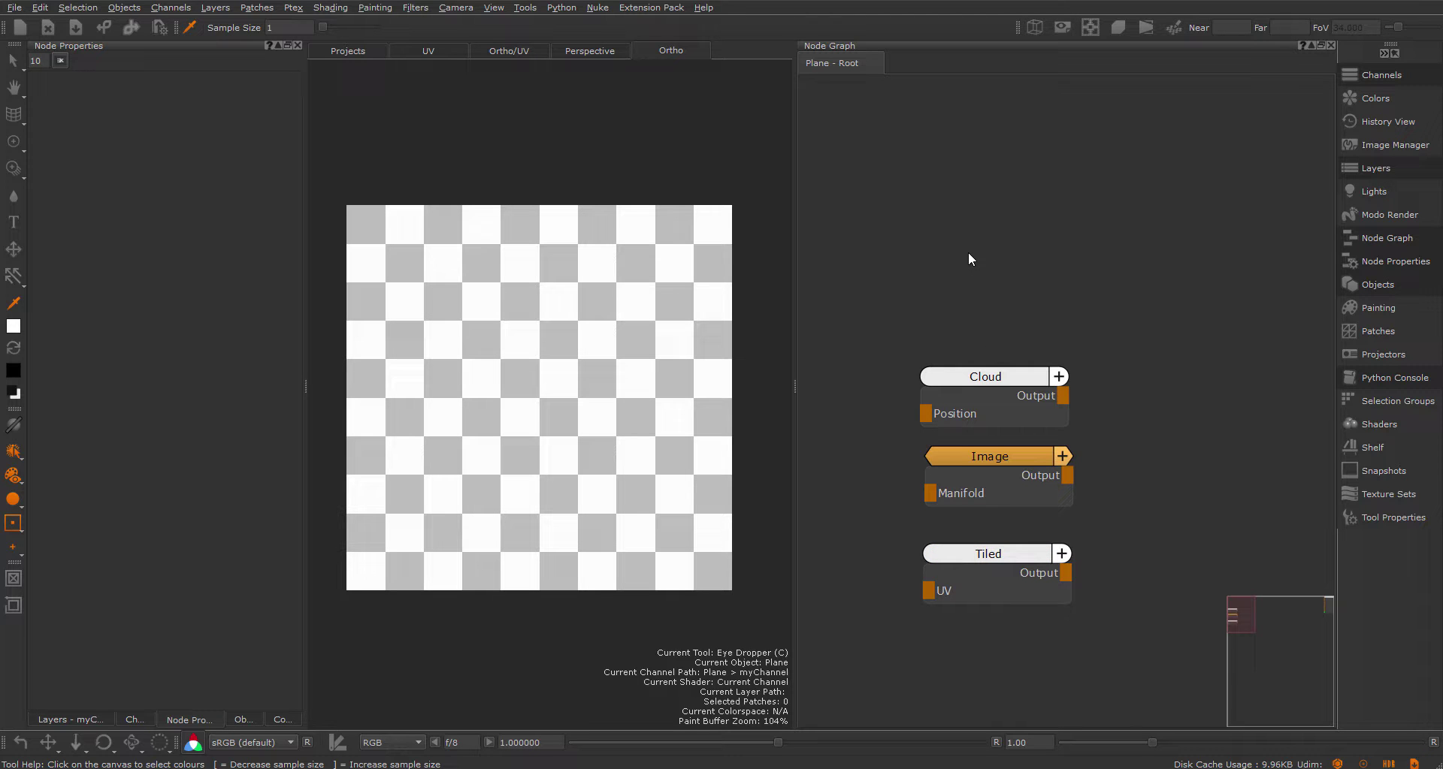
{"action": "key", "text": "Tab"}
{"action": "type", "text": "paint"}
{"action": "key", "text": "Return"}
{"action": "left_click", "coordinate": [680, 446]}
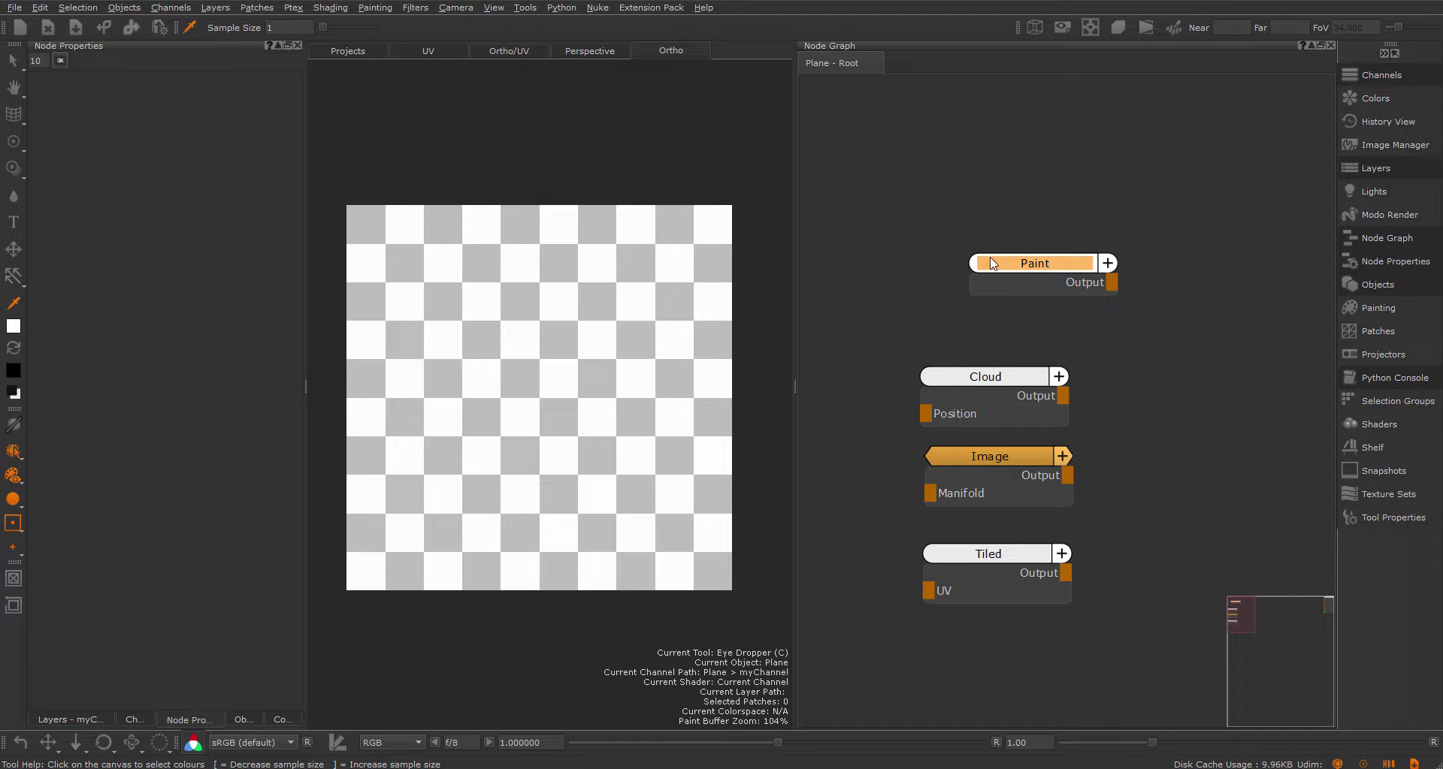
{"action": "left_click_drag", "start_coordinate": [1053, 283], "coordinate": [1039, 284]}
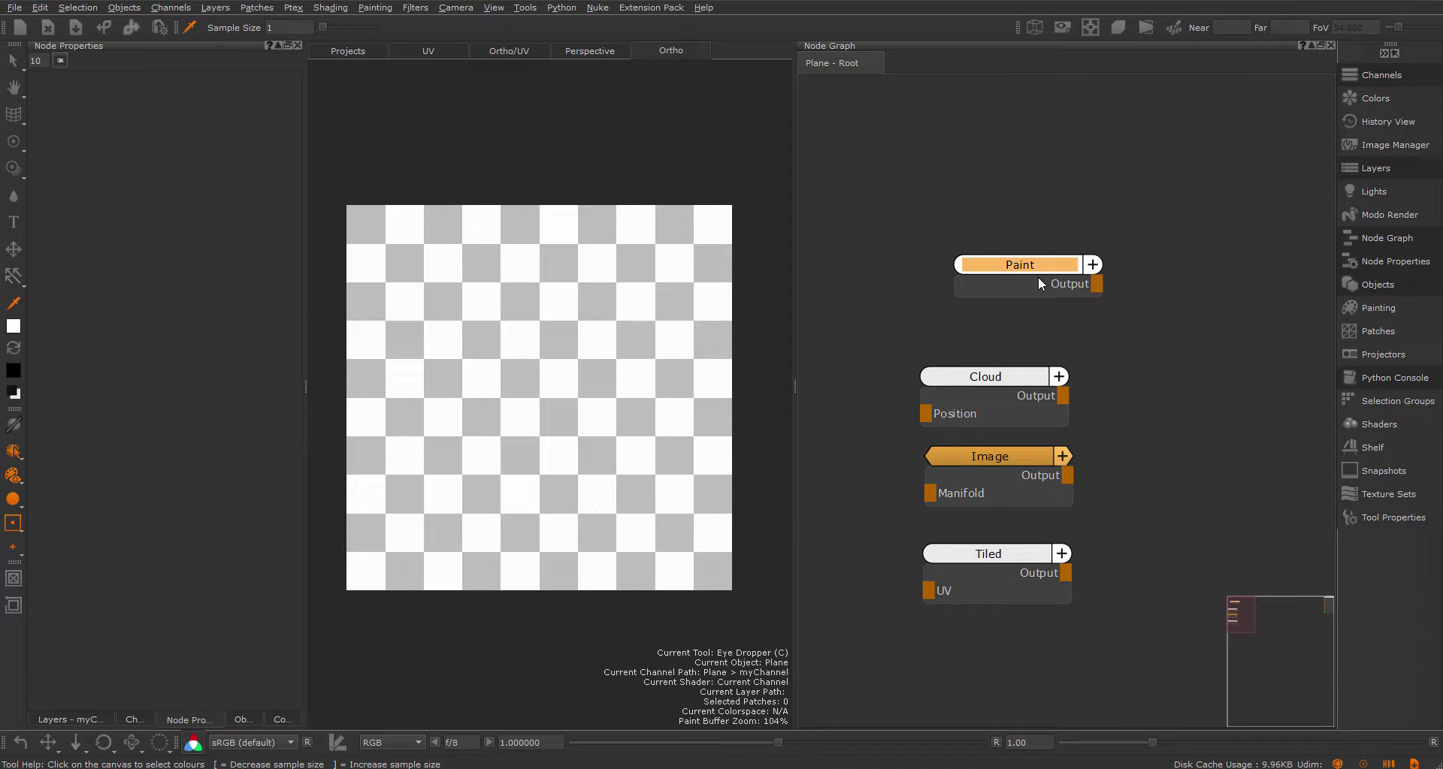
- Delete the Paint, Cloud, Image and Tiled nodes from the graph
{"action": "key", "text": "Delete"}
{"action": "left_click_drag", "start_coordinate": [946, 305], "coordinate": [1031, 611]}
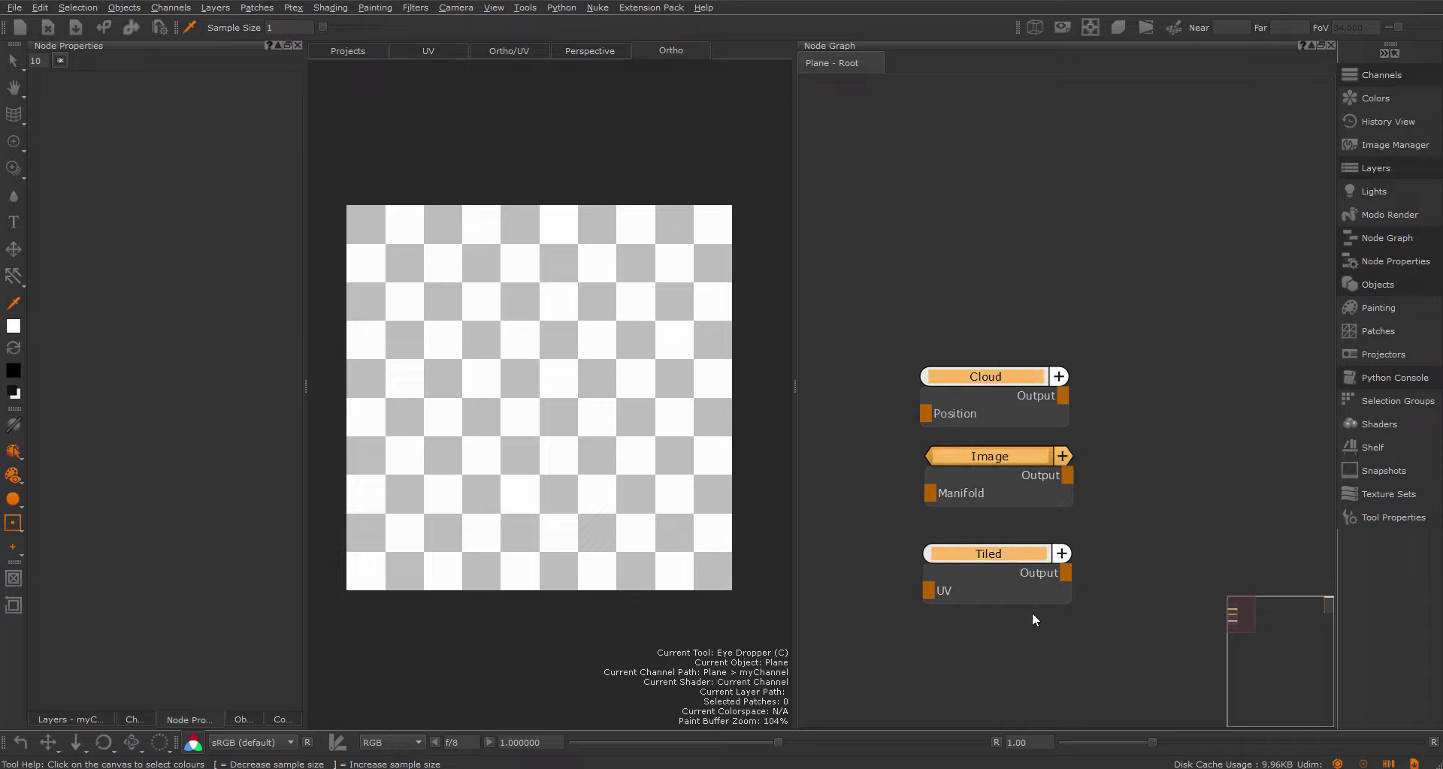
{"action": "key", "text": "Delete"}
- Add a Shape 2D node to the graph and display its output on the canvas
{"action": "key", "text": "Tab"}
{"action": "type", "text": "sha"}
{"action": "key", "text": "Down"}
{"action": "key", "text": "Down"}
{"action": "key", "text": "Return"}
{"action": "left_click_drag", "start_coordinate": [1093, 622], "coordinate": [1033, 339]}
{"action": "key", "text": "1"}
- Set the Shape 2D node's Pattern to Waves and its Pattern Specific 2 to 0.128
{"action": "left_click", "coordinate": [221, 176]}
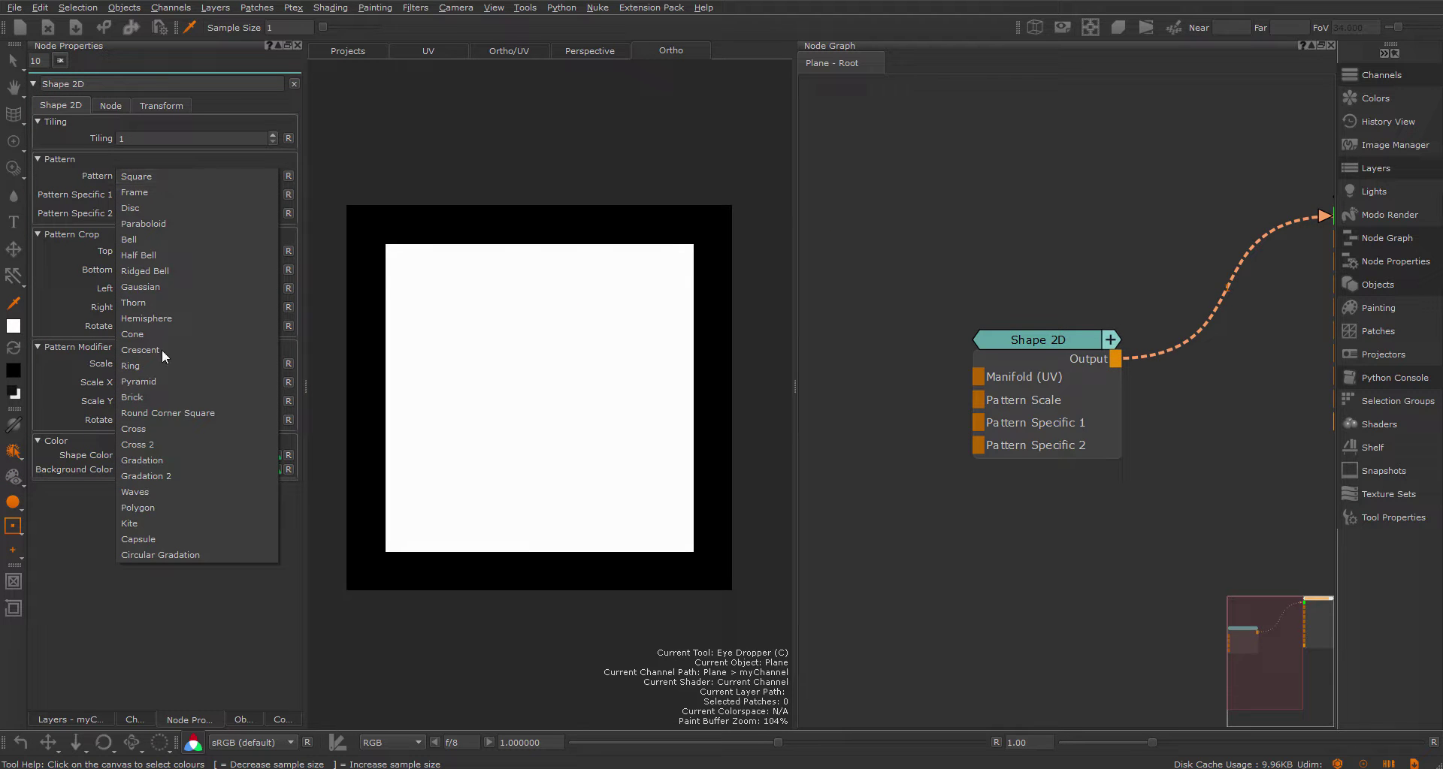
{"action": "left_click", "coordinate": [167, 492]}
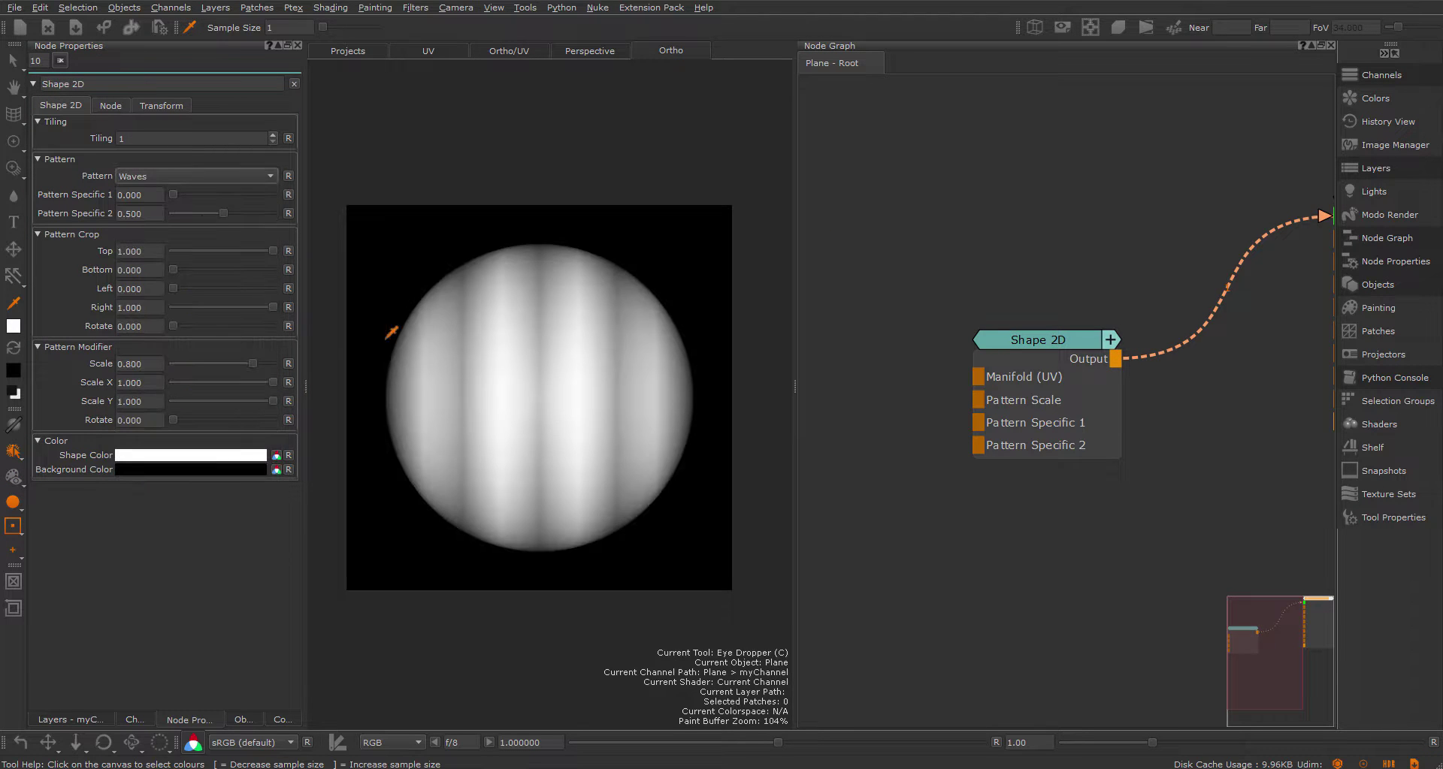
{"action": "left_click_drag", "start_coordinate": [222, 212], "coordinate": [185, 216]}
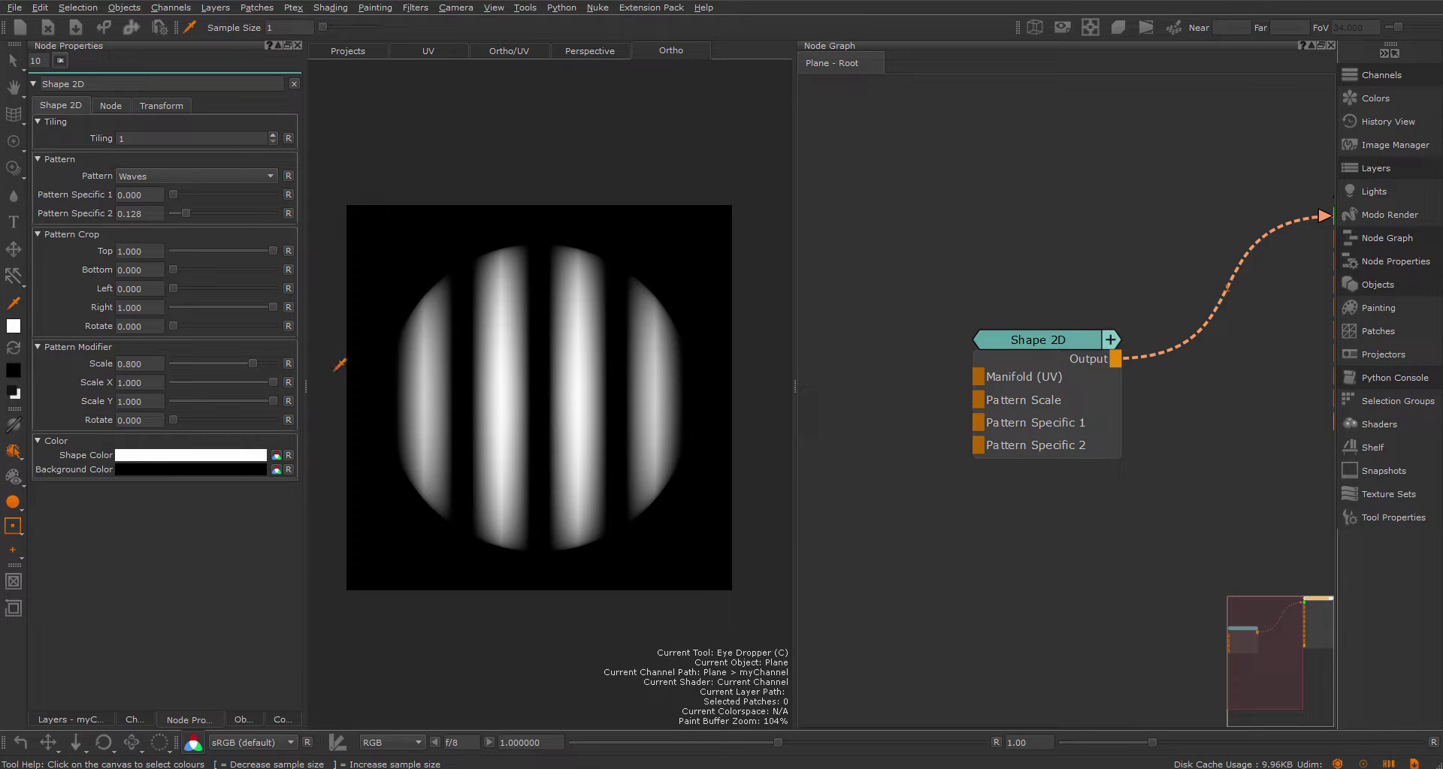
- Add a UV node in front of the Shape 2D node and preview its output
{"action": "middle_click_drag", "start_coordinate": [912, 367], "coordinate": [1068, 329]}
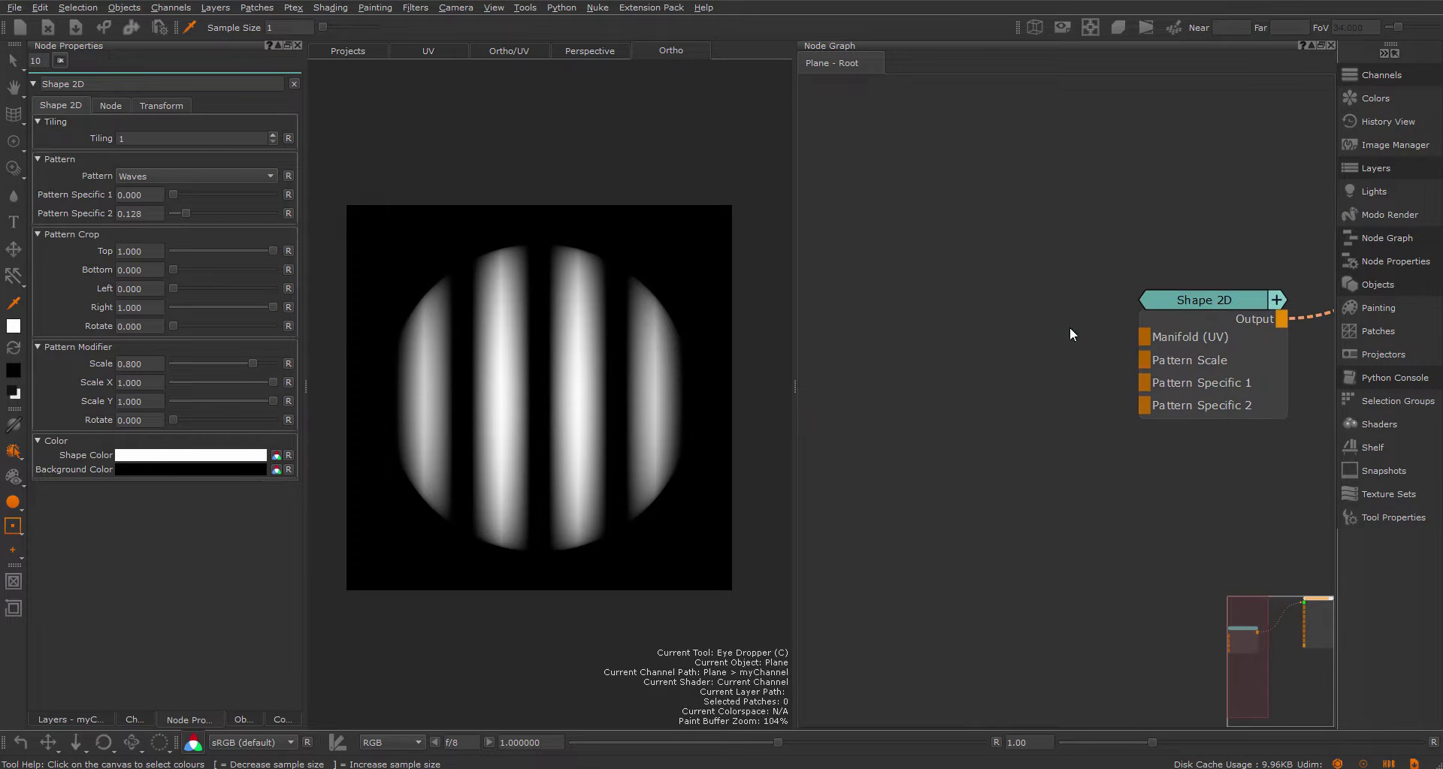
{"action": "key", "text": "Tab"}
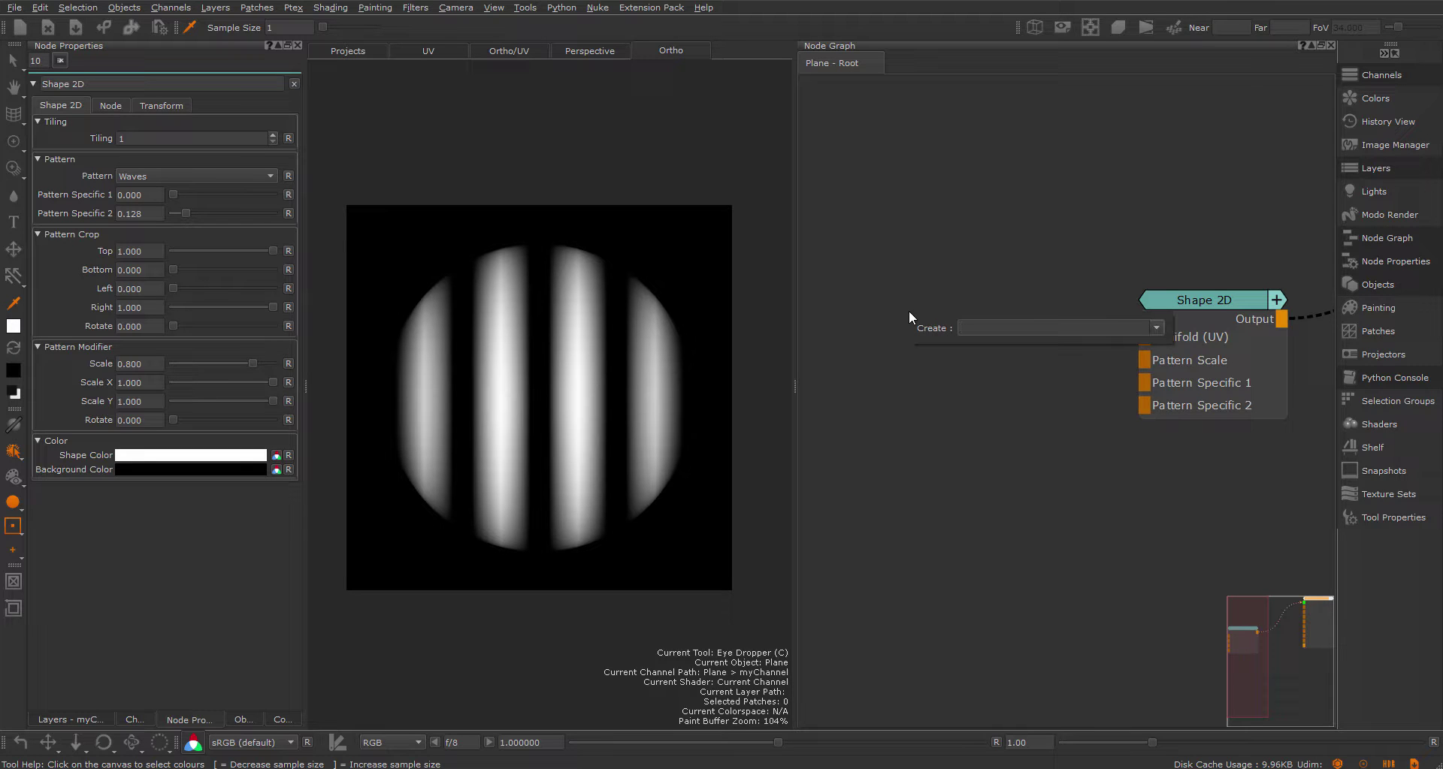
{"action": "type", "text": "uv"}
{"action": "key", "text": "Return"}
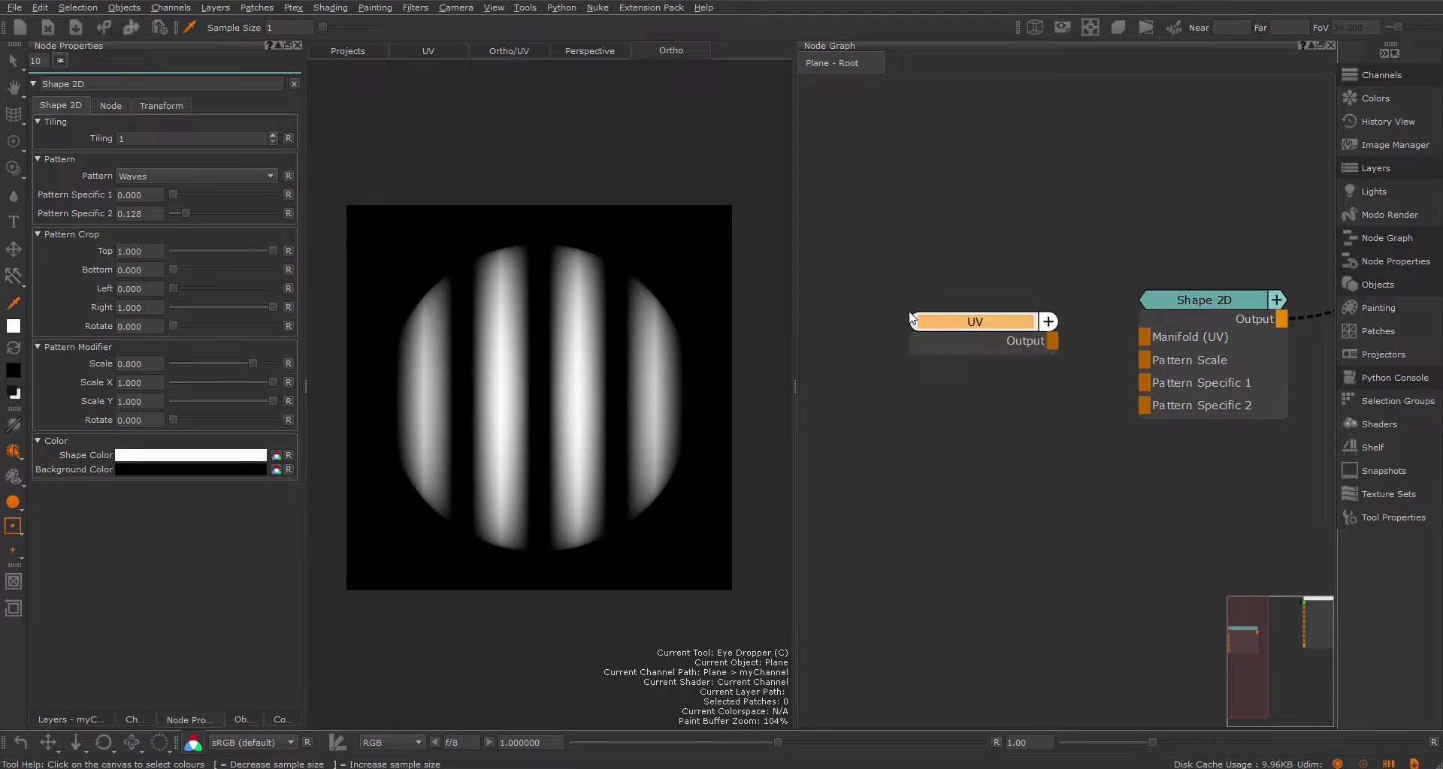
{"action": "left_click", "coordinate": [910, 319]}
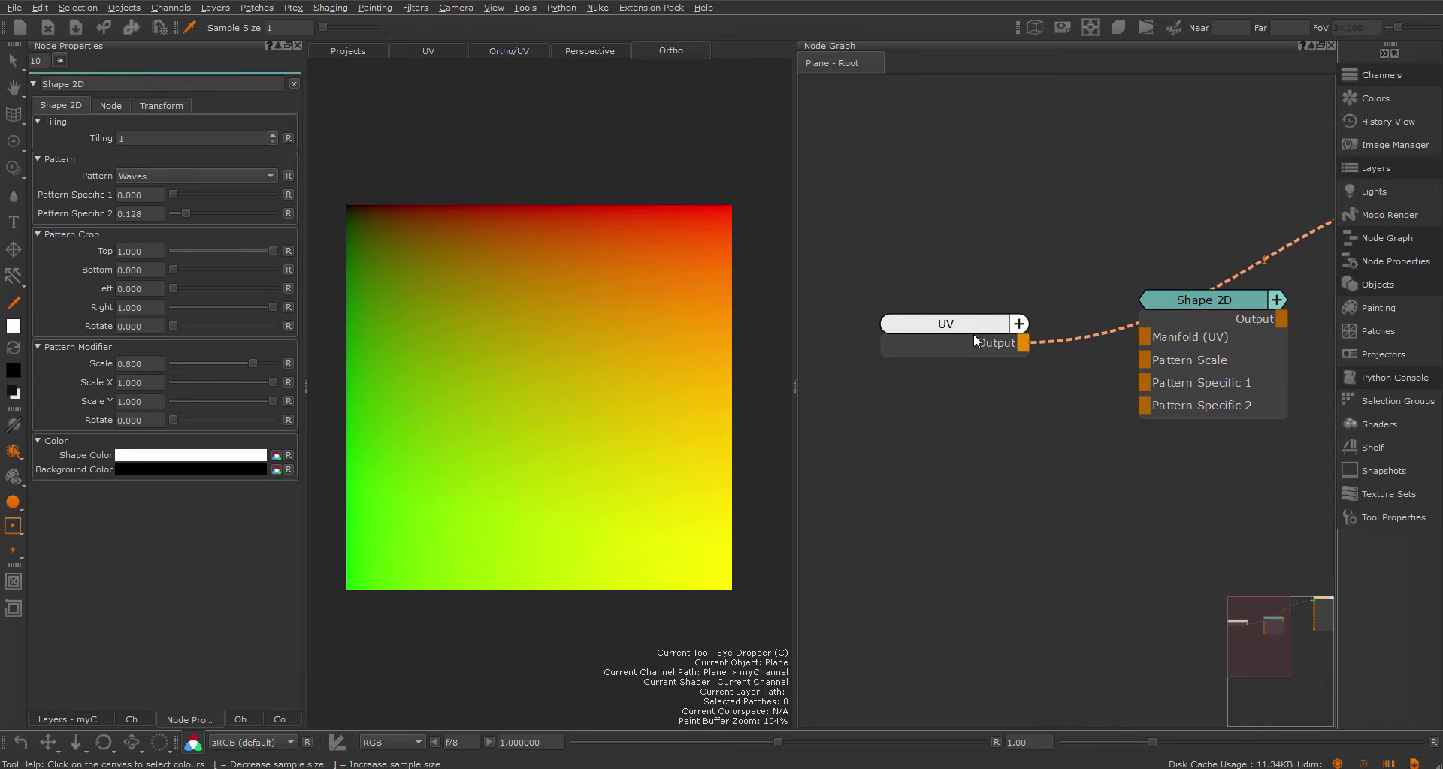
- Connect the UV node's output to the Shape 2D node's Manifold (UV) input and display the Shape 2D result
{"action": "left_click_drag", "start_coordinate": [948, 339], "coordinate": [1166, 336]}
{"action": "left_click", "coordinate": [1225, 297]}
{"action": "key", "text": "1"}
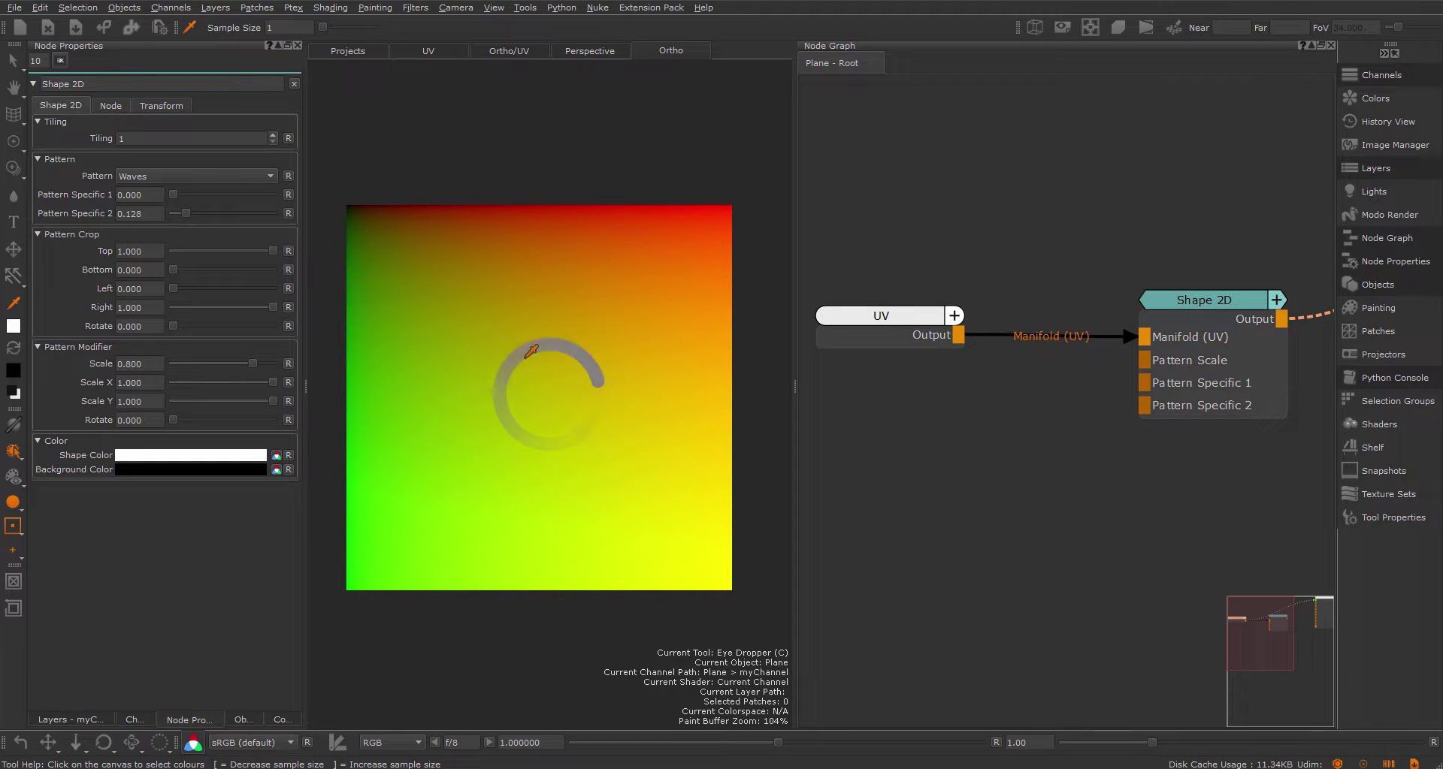
- Move the UV node farther away from the Shape 2D node to make room between them
{"action": "left_click_drag", "start_coordinate": [881, 334], "coordinate": [835, 329]}
{"action": "middle_click_drag", "start_coordinate": [1055, 294], "coordinate": [1201, 290]}
{"action": "left_click_drag", "start_coordinate": [995, 316], "coordinate": [936, 324]}
{"action": "middle_click_drag", "start_coordinate": [1130, 301], "coordinate": [1093, 303]}
{"action": "left_click_drag", "start_coordinate": [904, 315], "coordinate": [881, 327]}
- Insert a Manifold UV node between the UV and Shape 2D nodes and space the nodes out
{"action": "key", "text": "Tab"}
{"action": "type", "text": "mani"}
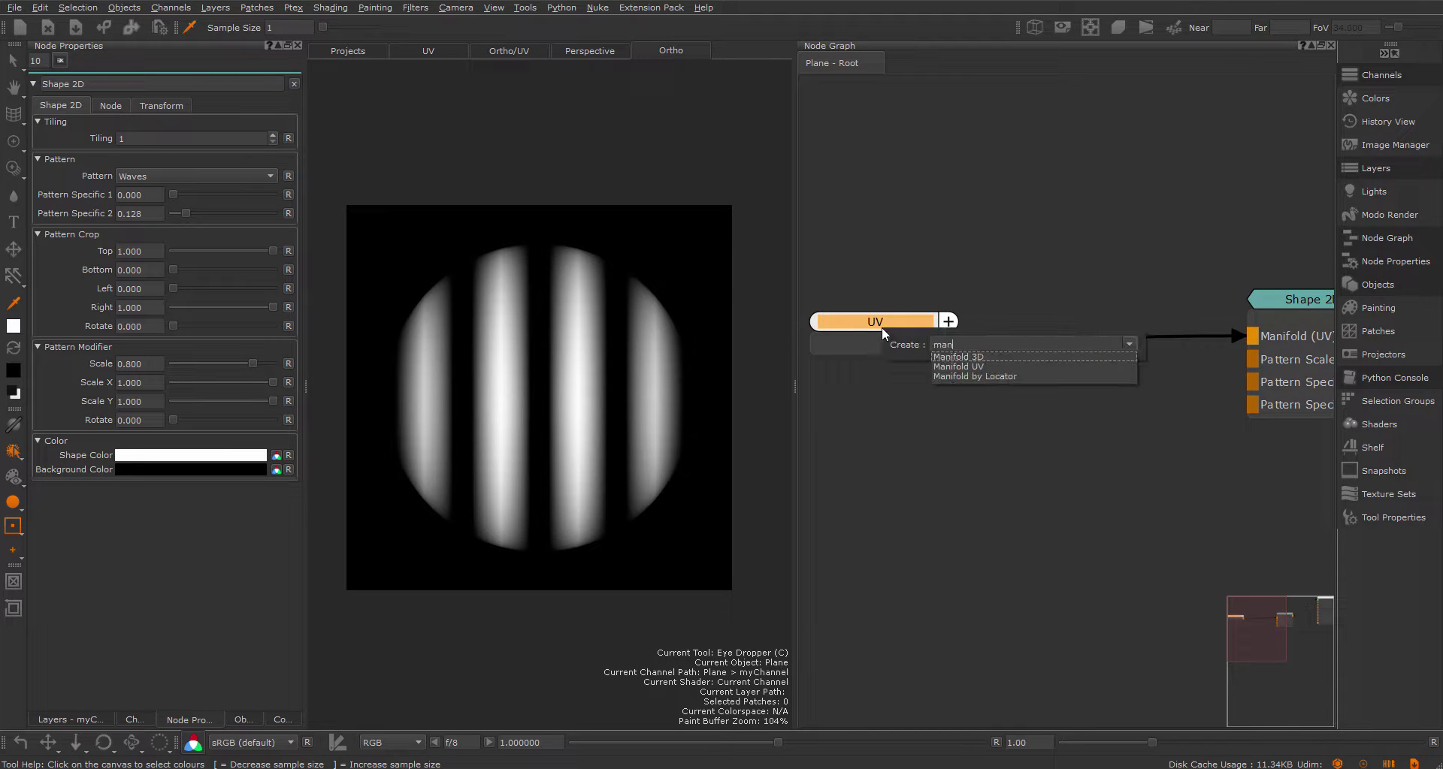
{"action": "key", "text": "Down"}
{"action": "key", "text": "Down"}
{"action": "key", "text": "Return"}
{"action": "left_click_drag", "start_coordinate": [1136, 359], "coordinate": [1056, 410]}
{"action": "left_click_drag", "start_coordinate": [902, 321], "coordinate": [795, 342]}
{"action": "scroll", "coordinate": [1158, 326], "scroll_direction": "down", "scroll_amount": 2}
{"action": "left_click_drag", "start_coordinate": [1146, 349], "coordinate": [1101, 332]}
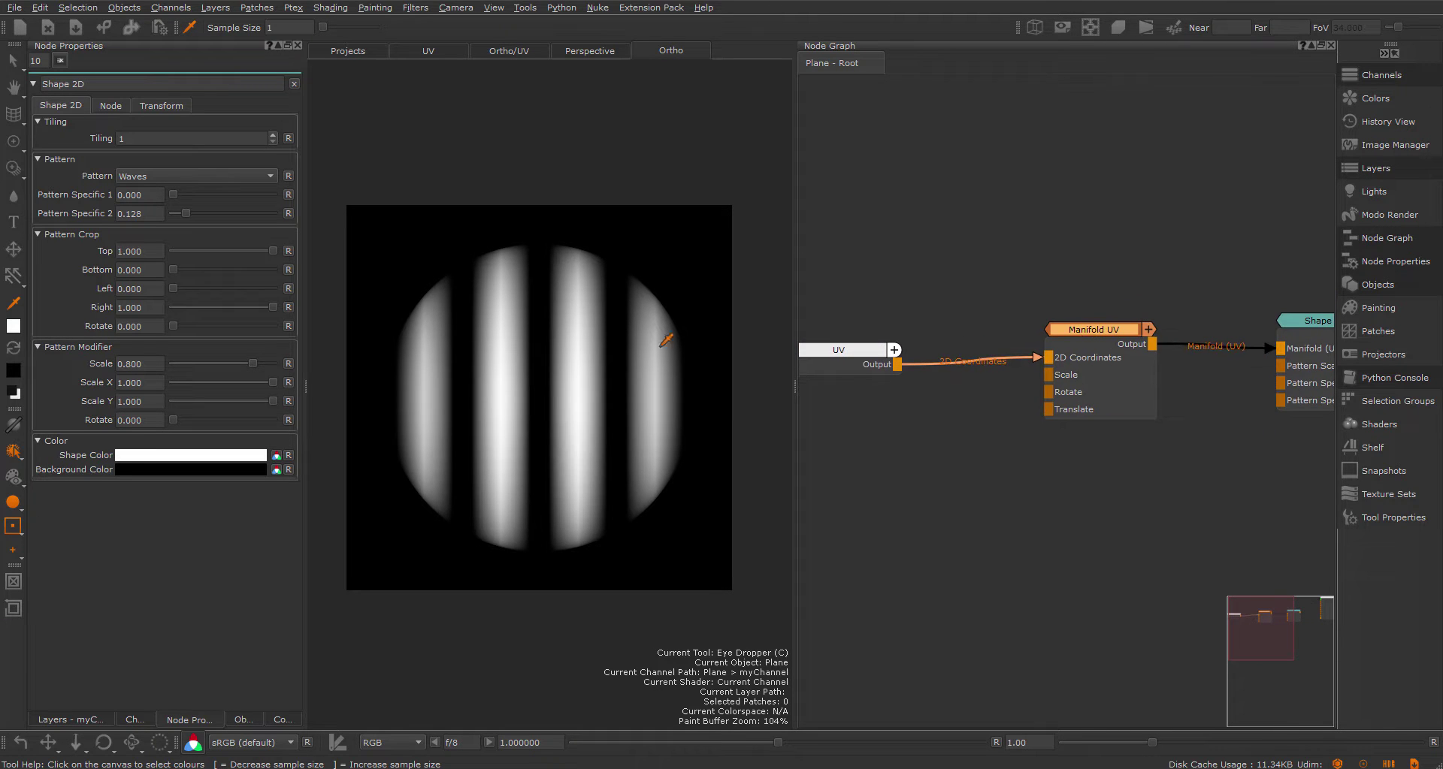
- Open the Manifold UV node's properties and set Repeat UV to 2
{"action": "double_click", "coordinate": [1090, 329]}
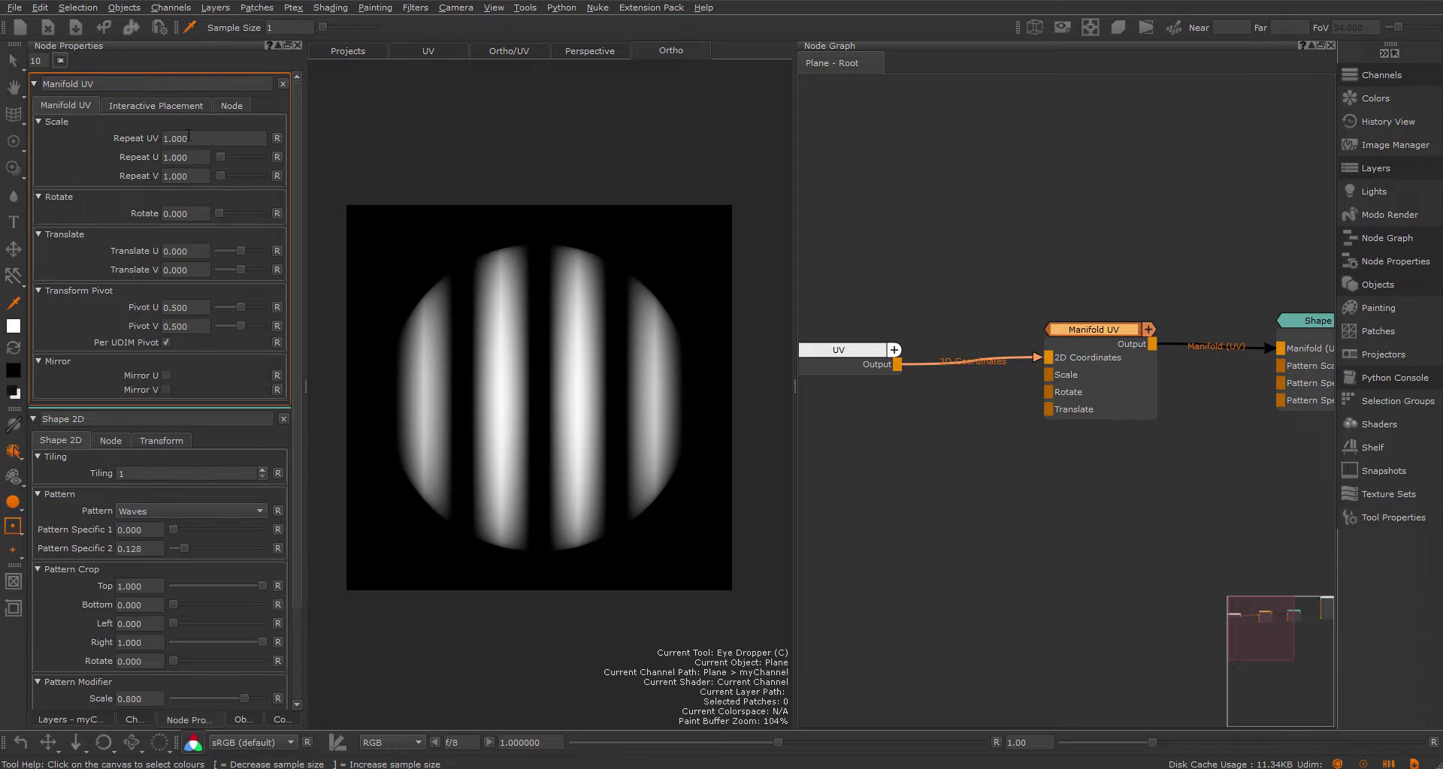
{"action": "left_click", "coordinate": [200, 139]}
{"action": "type", "text": "2"}
{"action": "key", "text": "Return"}
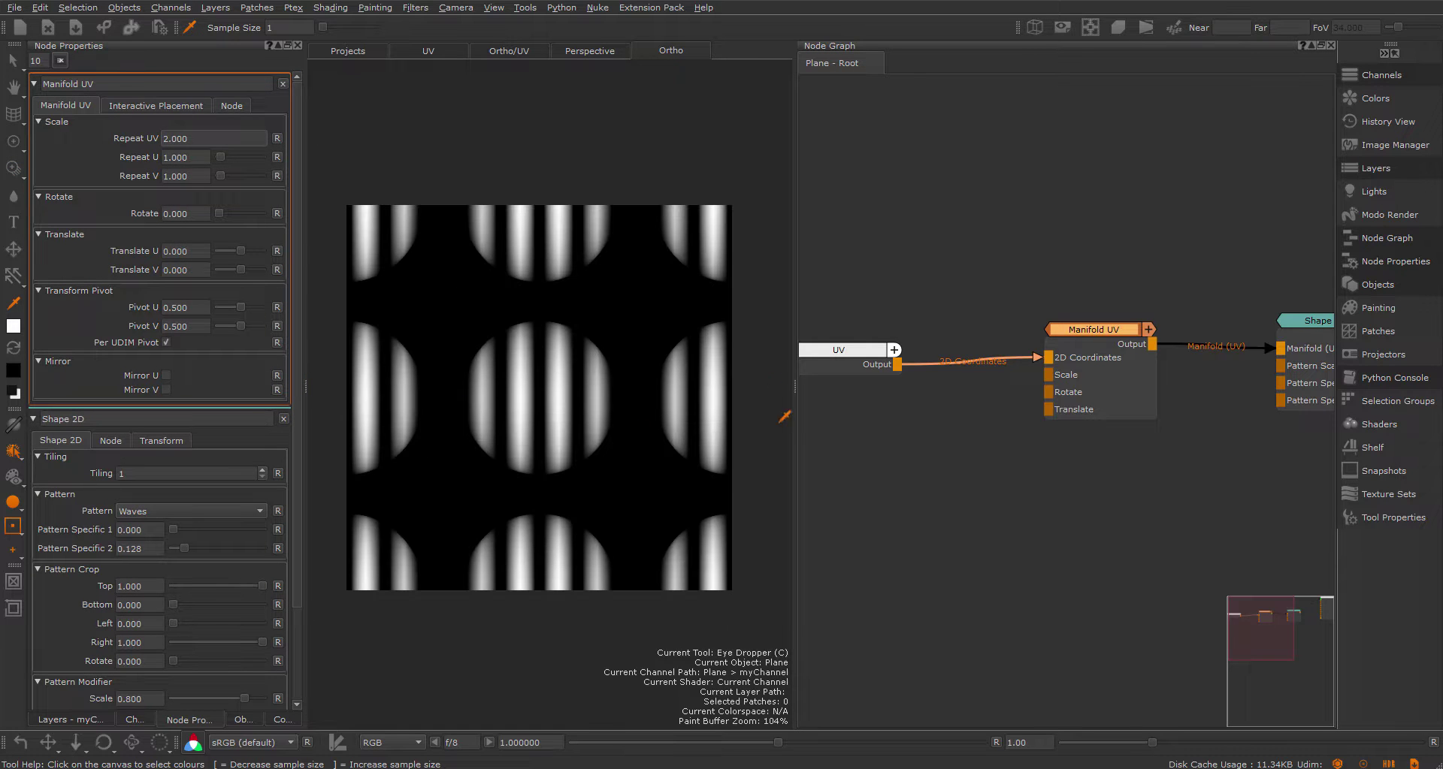
- Set the Manifold UV node's Repeat UV back to 1
{"action": "double_click", "coordinate": [209, 136]}
{"action": "type", "text": "1"}
{"action": "key", "text": "Tab"}
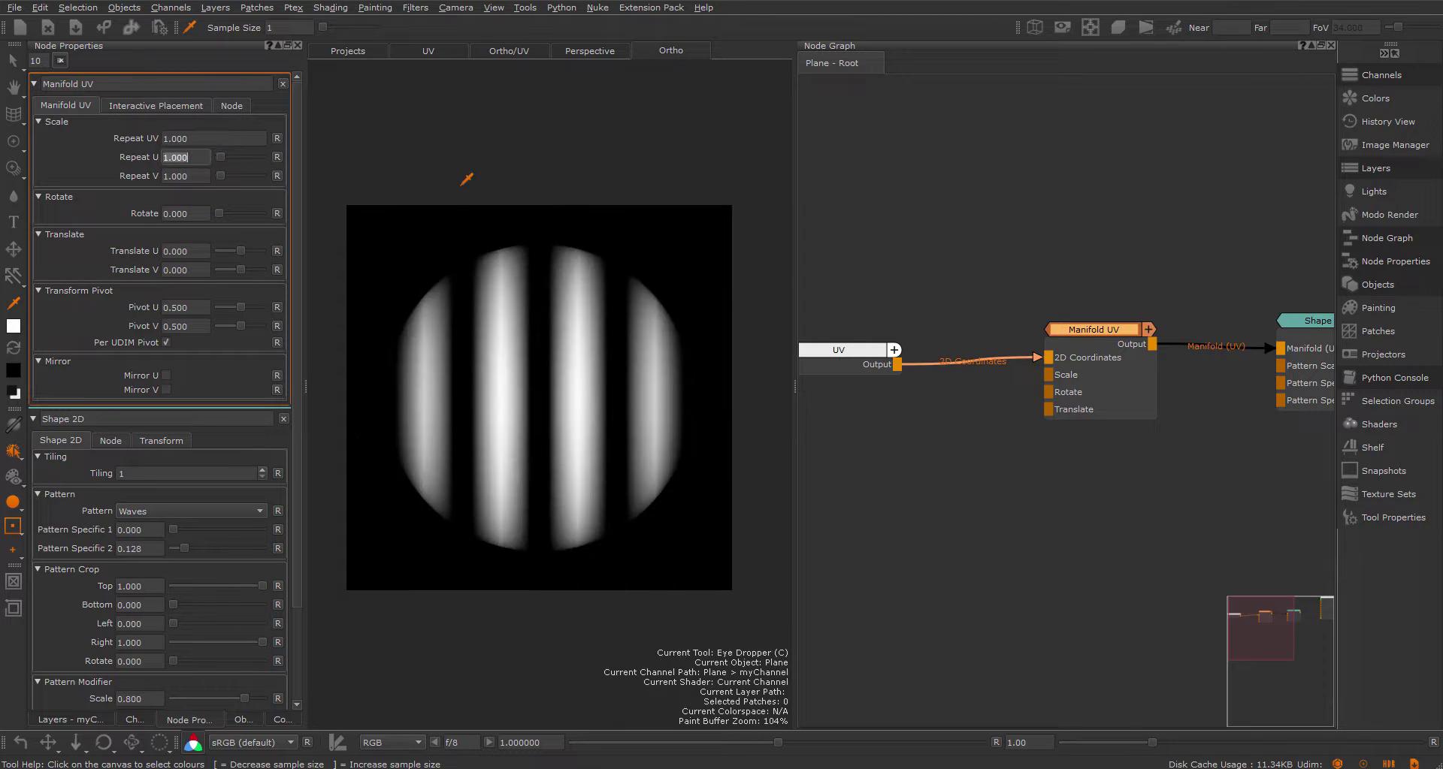
- Set the Shape 2D node's Tiling to 2
{"action": "left_click", "coordinate": [1289, 322]}
{"action": "double_click", "coordinate": [148, 136]}
{"action": "type", "text": "2"}
{"action": "key", "text": "Tab"}
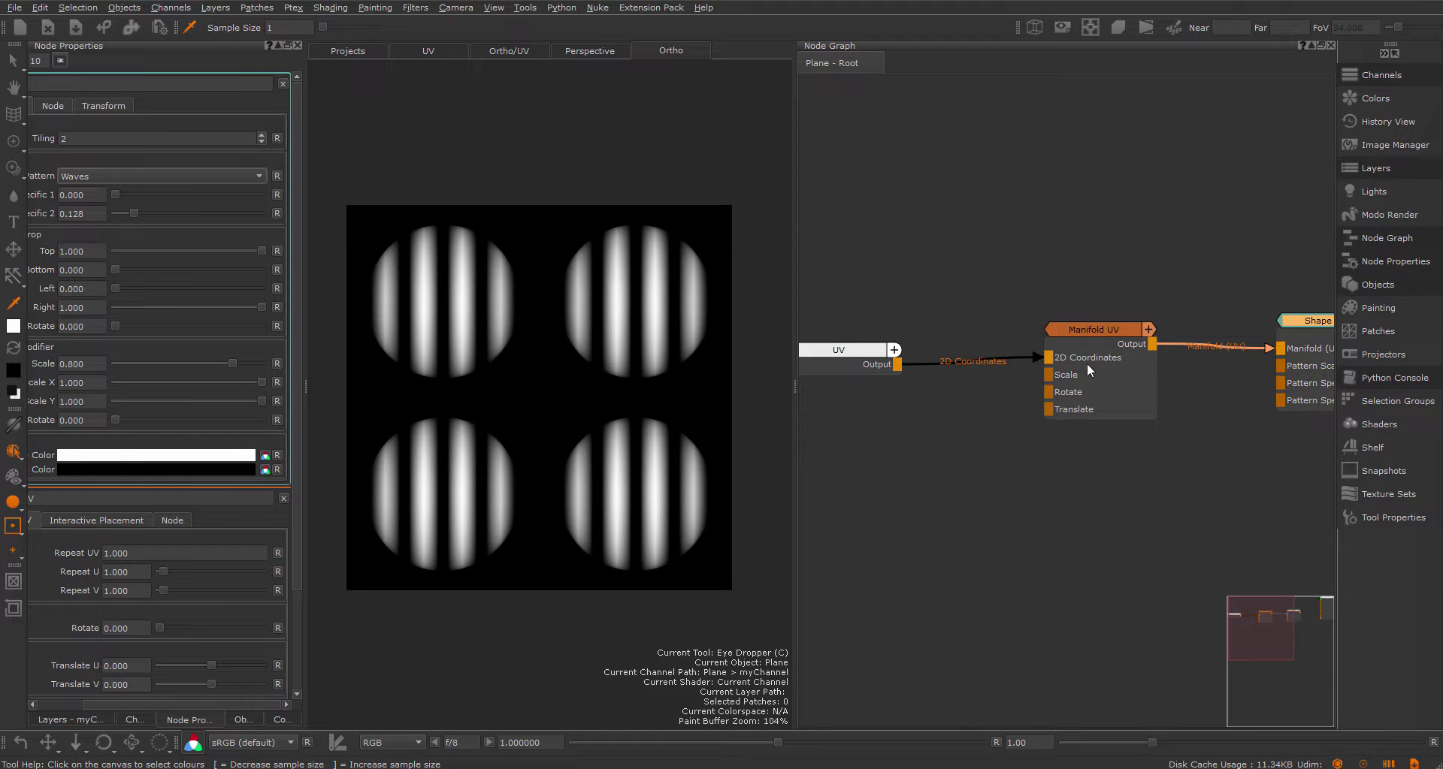
- Set the Shape 2D node's Tiling back to 1
{"action": "left_click_drag", "start_coordinate": [84, 141], "coordinate": [23, 141]}
{"action": "type", "text": "1"}
{"action": "key", "text": "Return"}
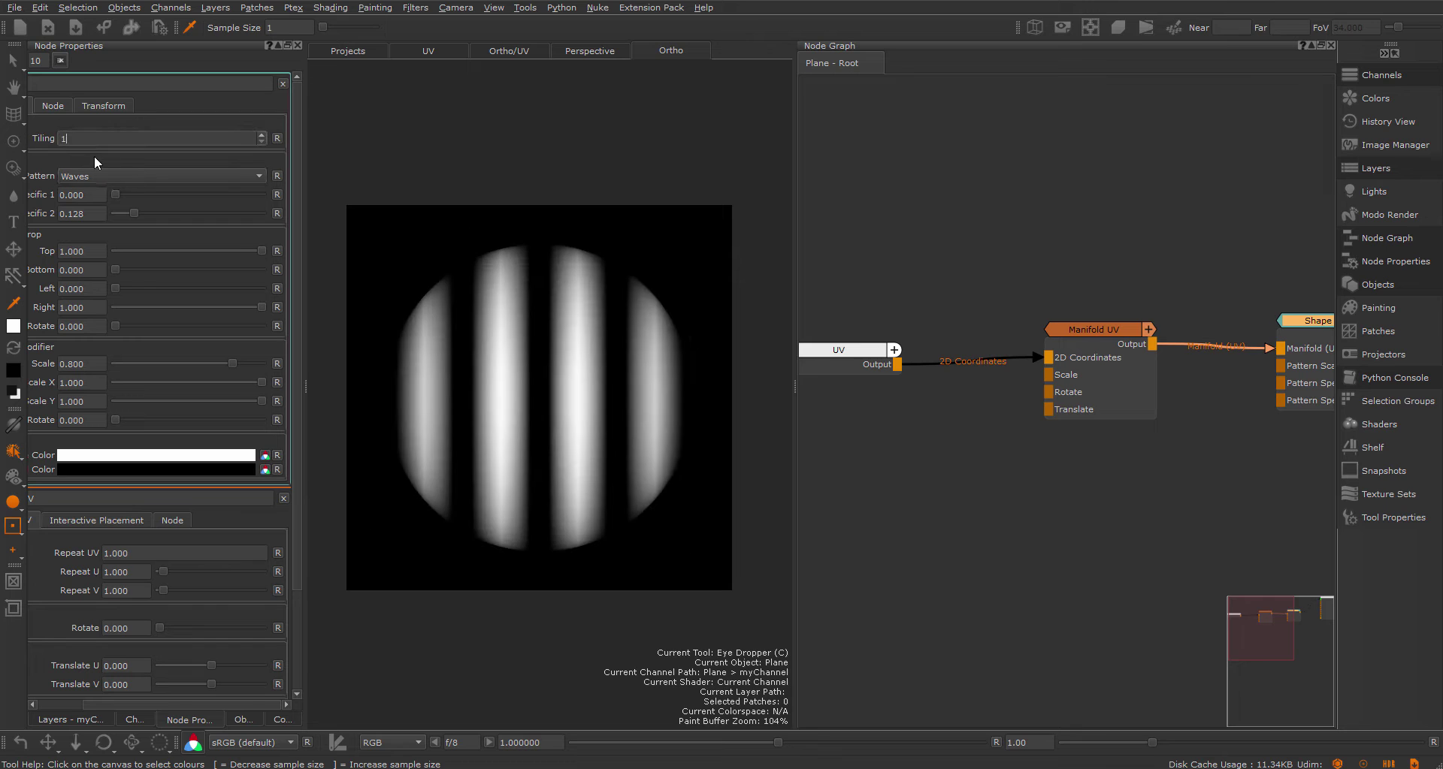
- Move the UV node up and away from the Manifold UV node to open a gap between them
{"action": "middle_click_drag", "start_coordinate": [1004, 271], "coordinate": [1175, 254]}
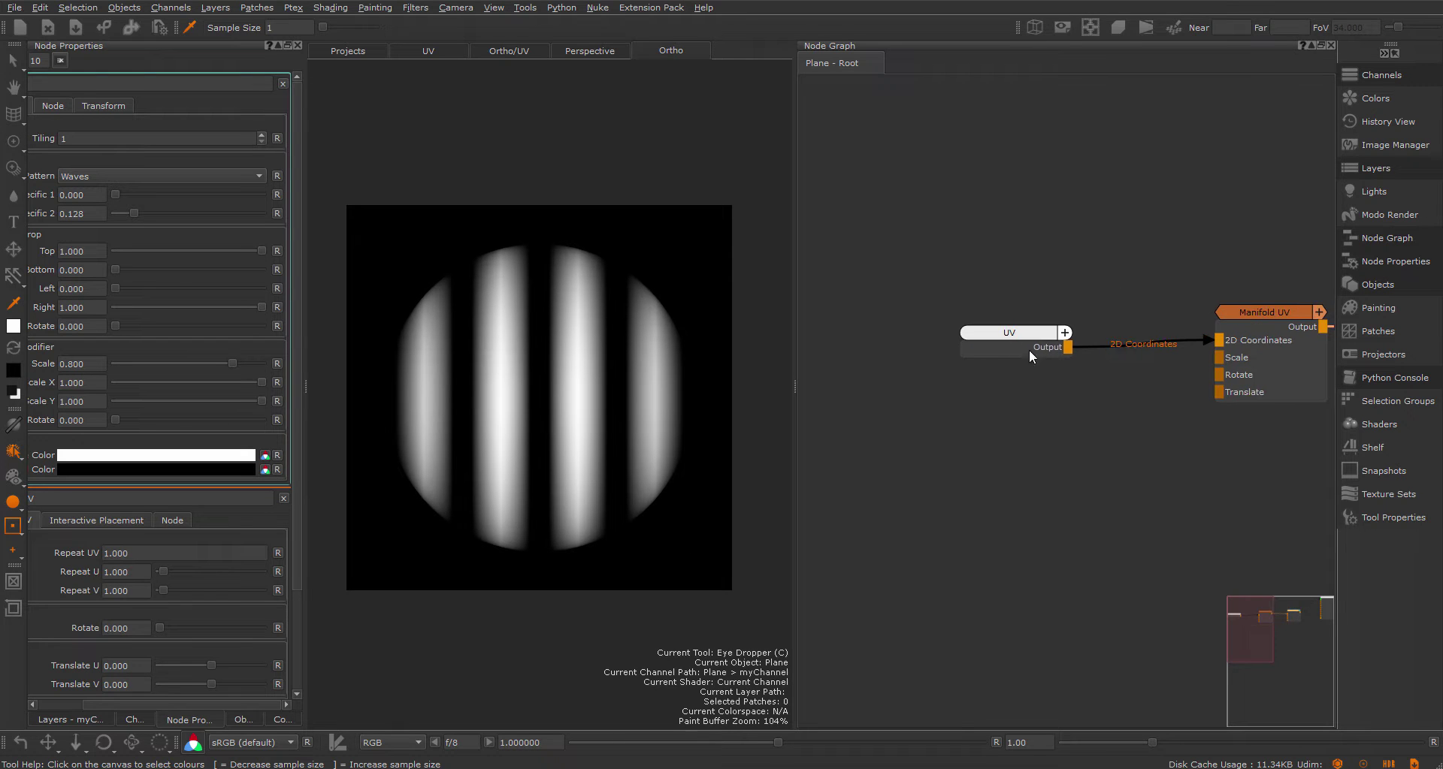
{"action": "left_click_drag", "start_coordinate": [1028, 345], "coordinate": [825, 258]}
{"action": "middle_click_drag", "start_coordinate": [870, 283], "coordinate": [966, 277]}
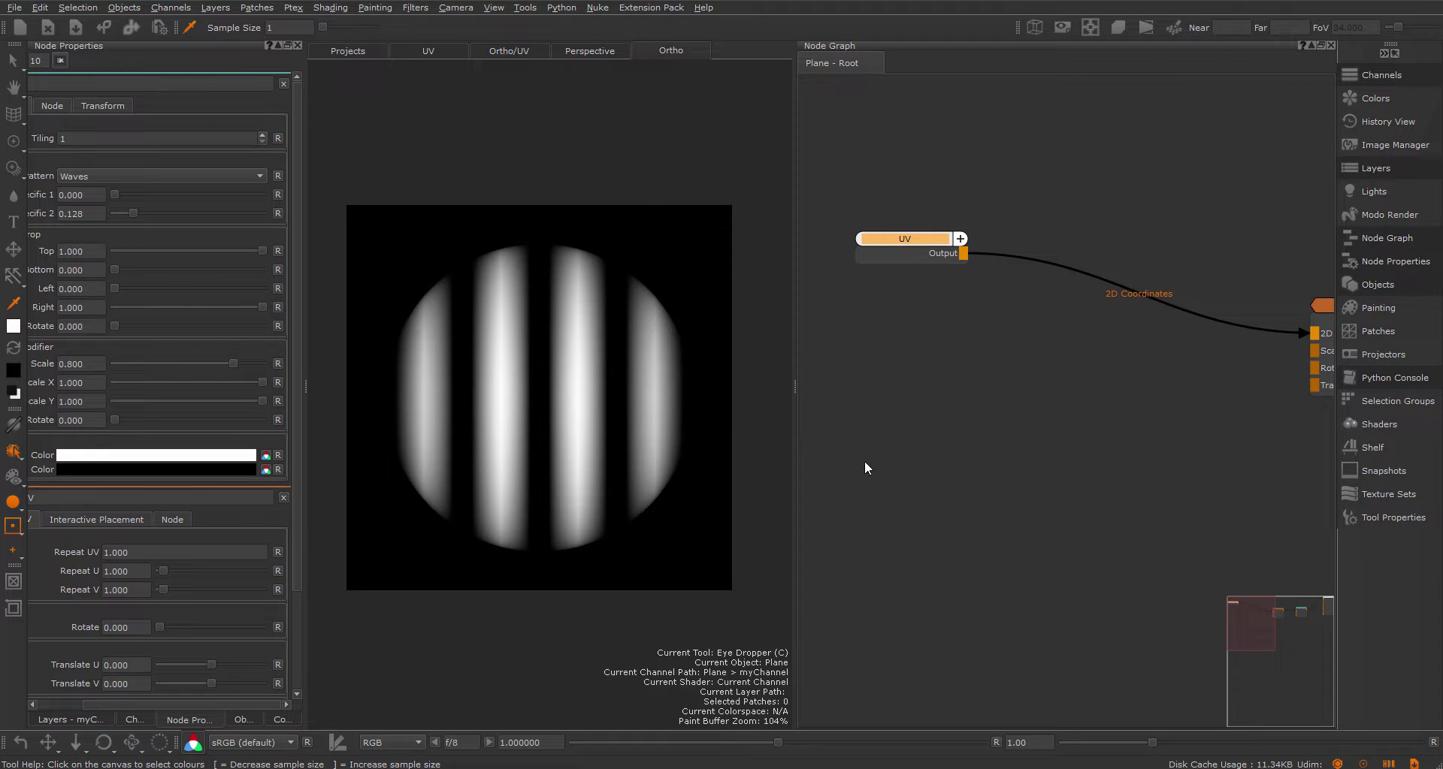
{"action": "left_click_drag", "start_coordinate": [915, 258], "coordinate": [888, 265]}
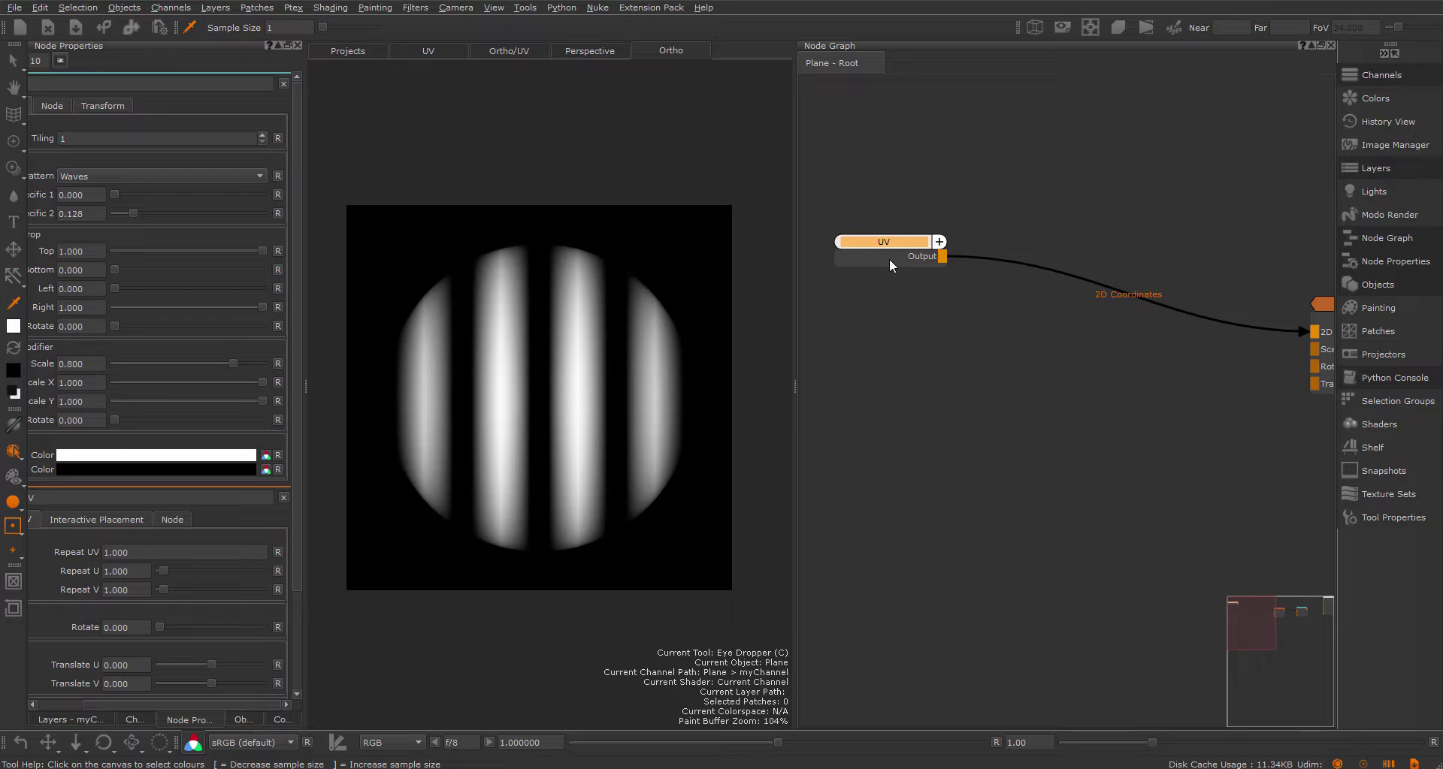
- Insert a Vector Split node after the UV node, with its R output feeding the Manifold UV's 2D Coordinates
{"action": "key", "text": "Tab"}
{"action": "type", "text": "vec"}
{"action": "key", "text": "Down"}
{"action": "key", "text": "Down"}
{"action": "key", "text": "Down"}
{"action": "key", "text": "Down"}
{"action": "key", "text": "Down"}
{"action": "key", "text": "Return"}
{"action": "left_click_drag", "start_coordinate": [1069, 247], "coordinate": [1058, 226]}
{"action": "left_click", "coordinate": [1021, 357]}
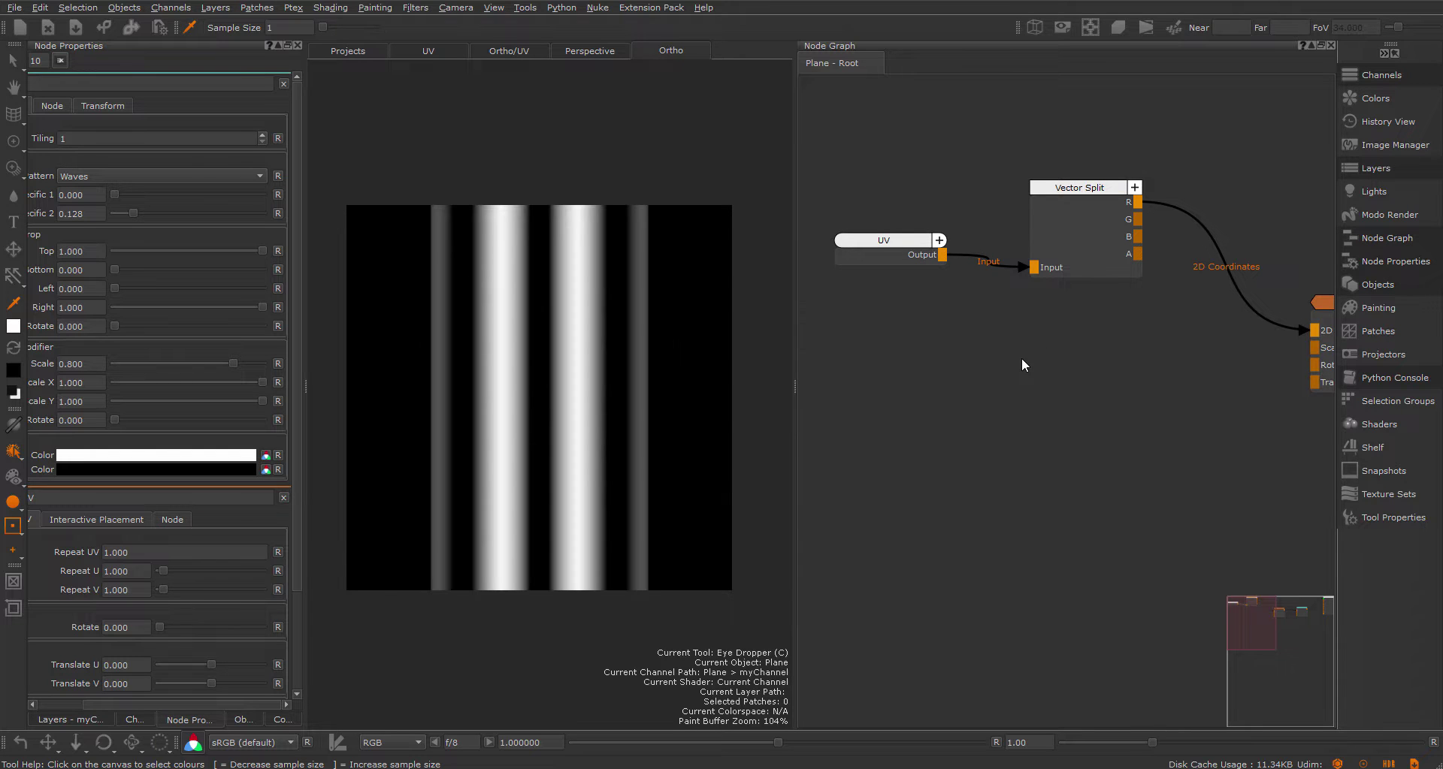
- Add an RGBA Split node below the Vector Split node and delete it again
{"action": "key", "text": "Tab"}
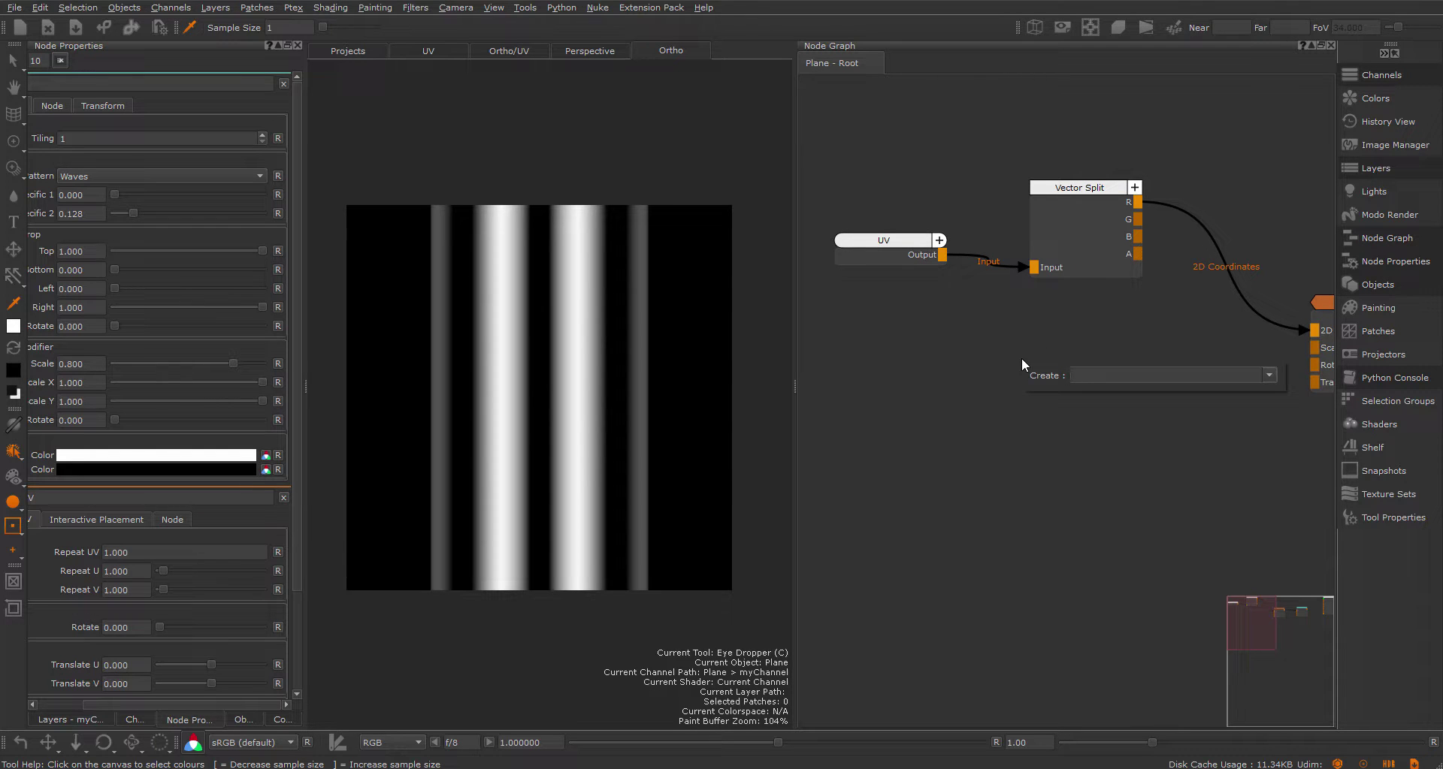
{"action": "type", "text": "rgba"}
{"action": "key", "text": "Down"}
{"action": "key", "text": "Down"}
{"action": "key", "text": "Return"}
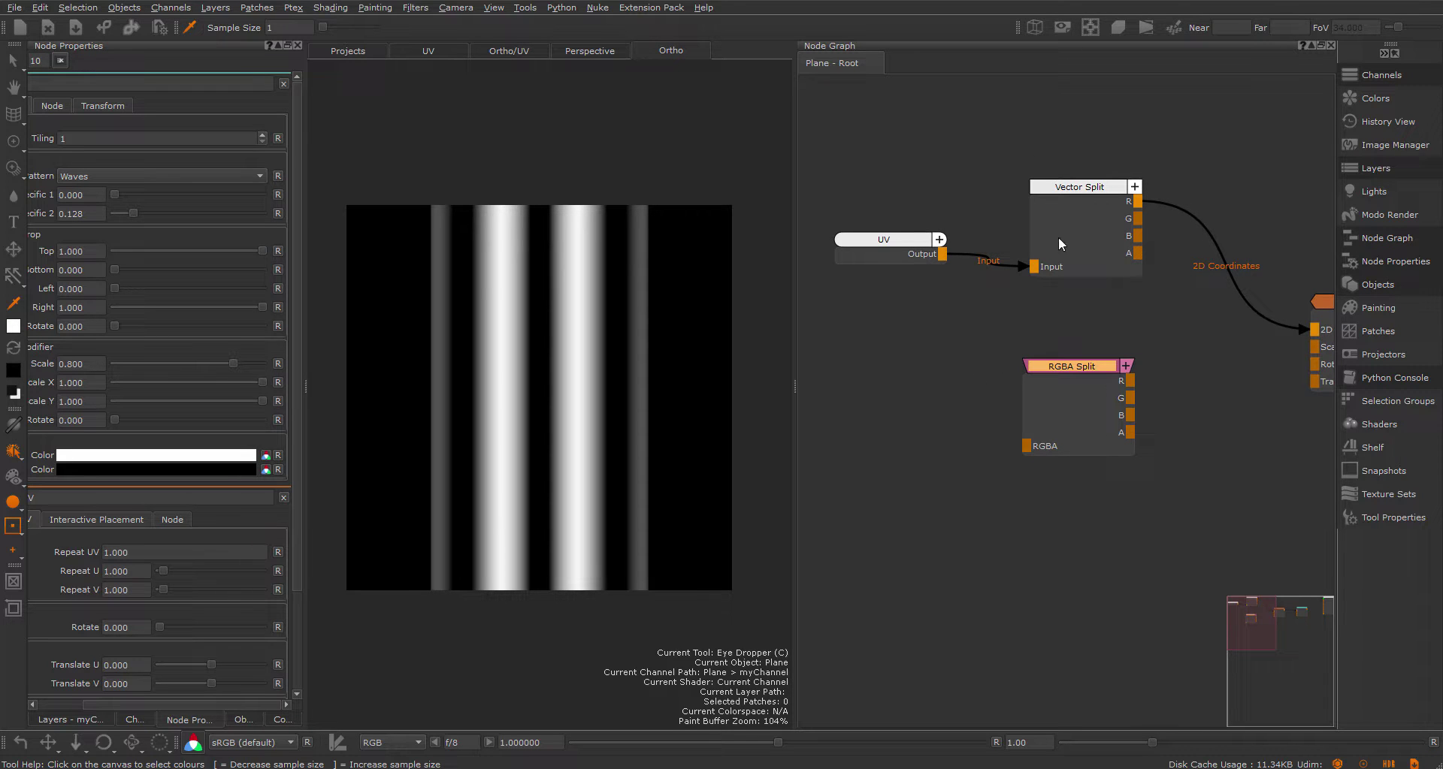
{"action": "key", "text": "Delete"}
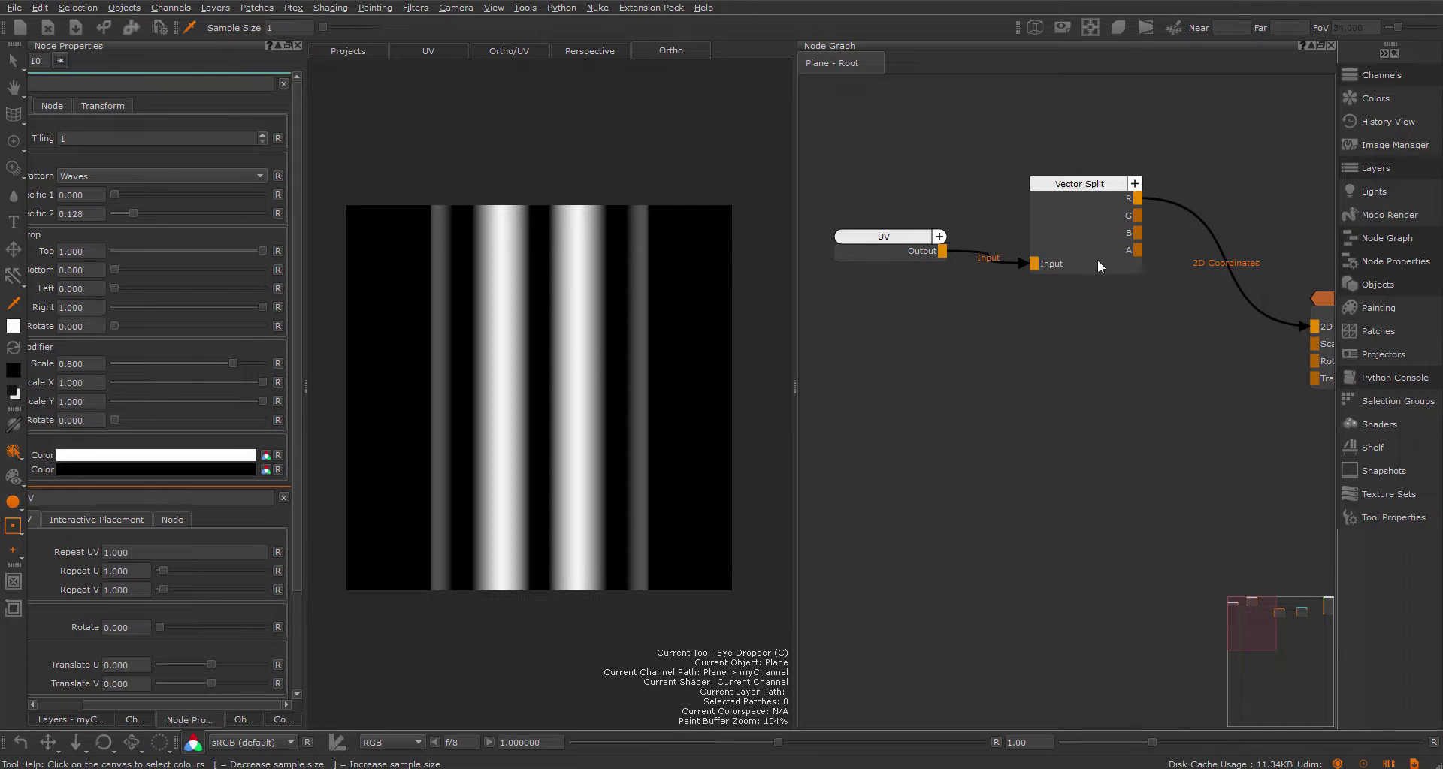
- Move the UV and Vector Split nodes together farther away from the Manifold UV node
{"action": "mouse_move", "coordinate": [1191, 384]}
{"action": "middle_mouse_down"}
{"action": "mouse_move", "coordinate": [1132, 386]}
{"action": "mouse_move", "coordinate": [1169, 385]}
{"action": "middle_mouse_up"}
{"action": "scroll", "coordinate": [1177, 368], "scroll_direction": "down", "scroll_amount": 3}
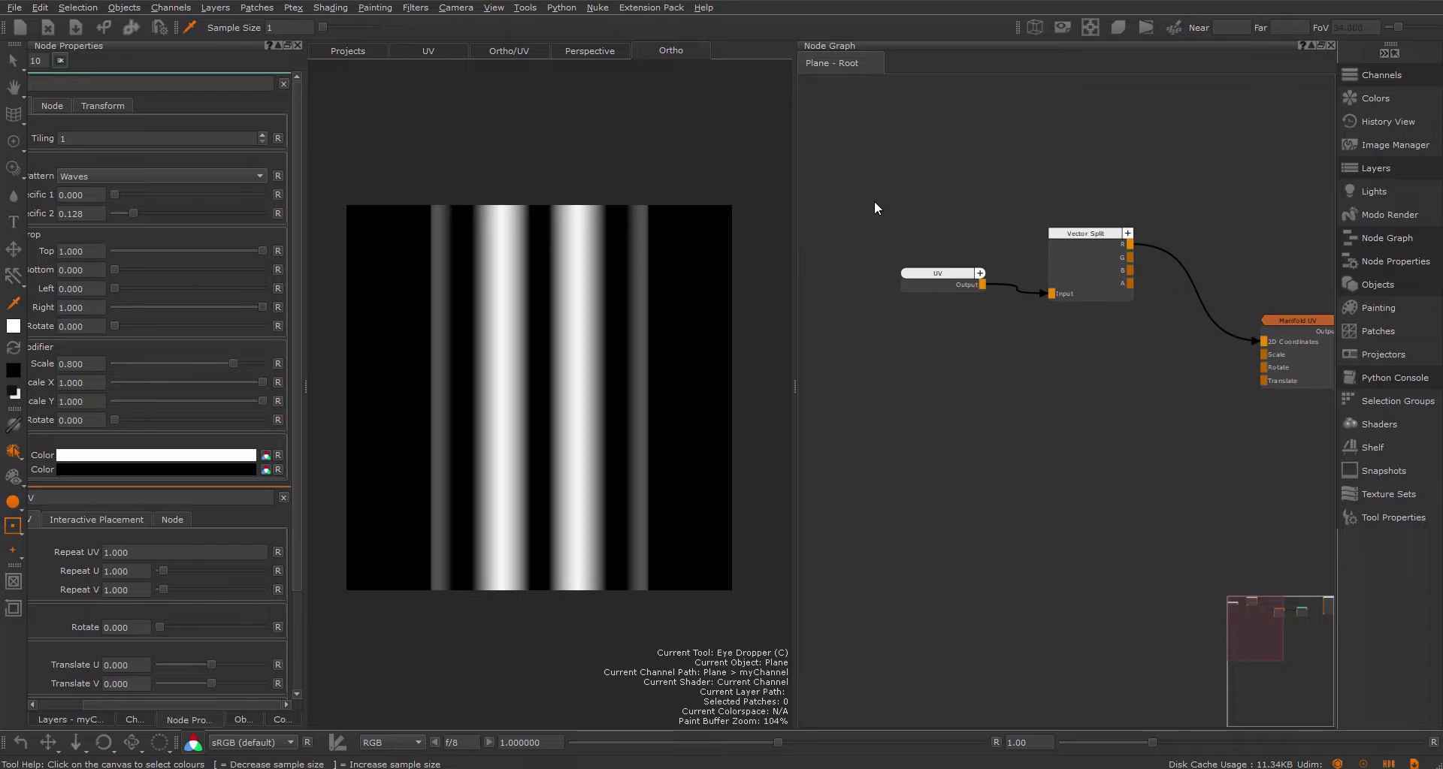
{"action": "left_click_drag", "start_coordinate": [874, 175], "coordinate": [1124, 343]}
{"action": "left_click_drag", "start_coordinate": [1105, 259], "coordinate": [927, 331]}
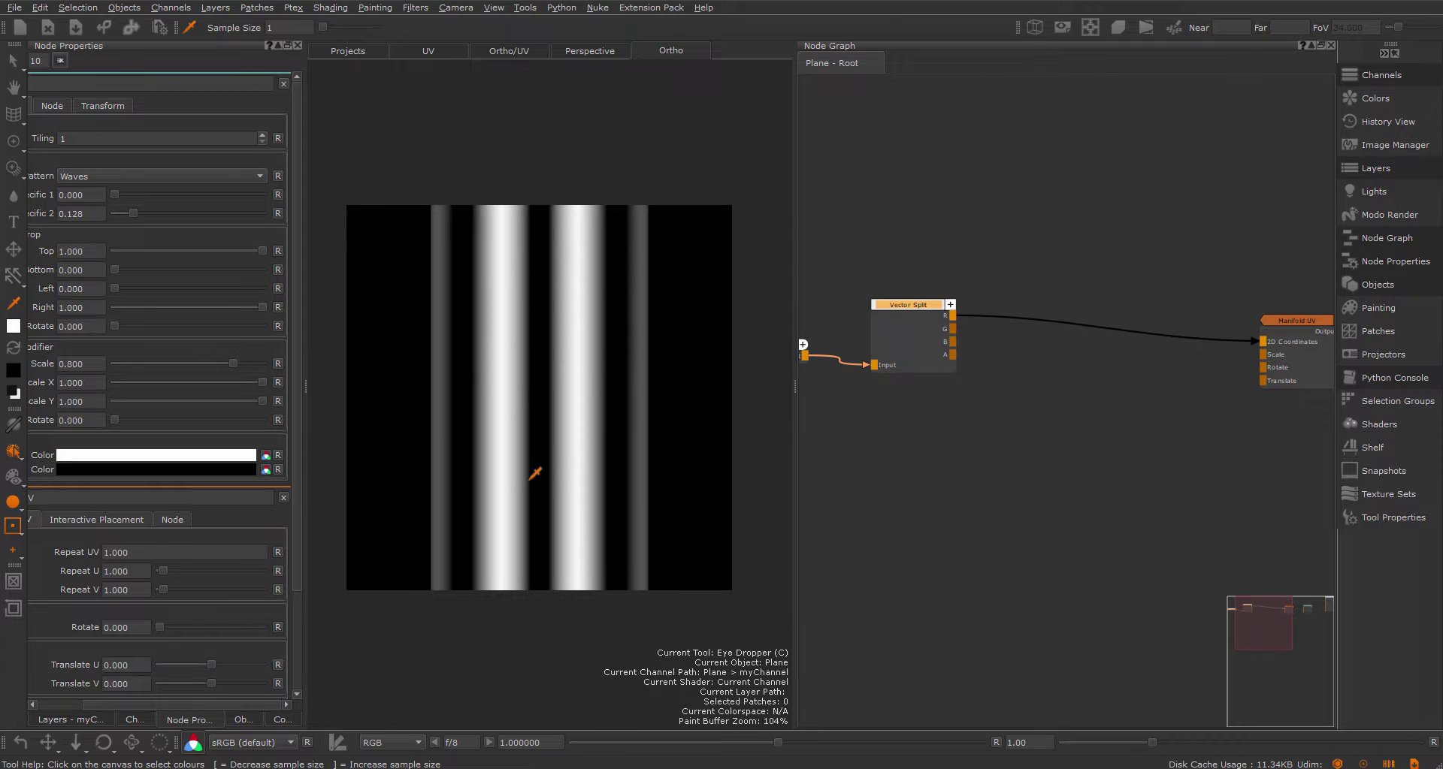
- Add a Vector Combine node below the Vector Split node and connect the Vector Split's R output to its R input
{"action": "scroll", "coordinate": [984, 385], "scroll_direction": "up", "scroll_amount": 2}
{"action": "left_click", "coordinate": [1018, 440]}
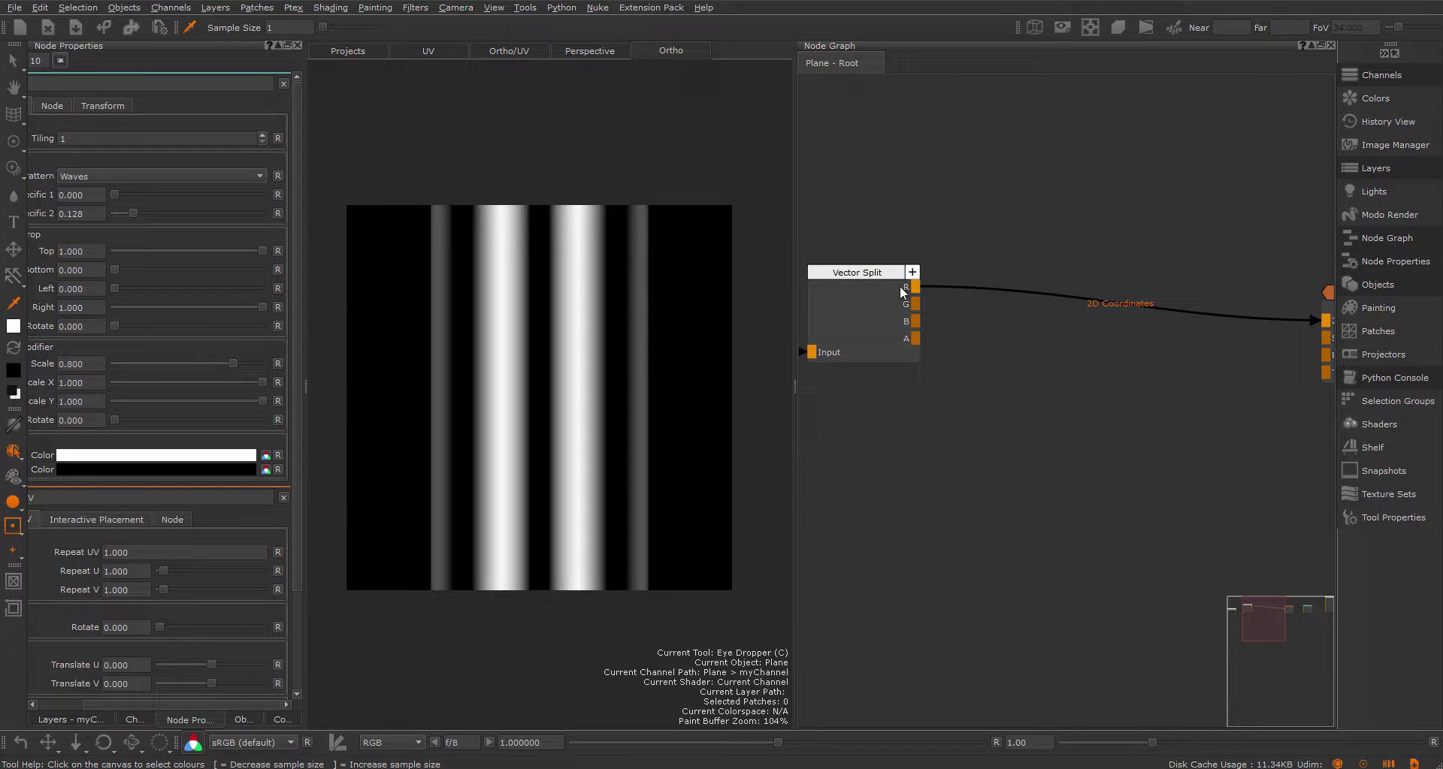
{"action": "middle_click_drag", "start_coordinate": [961, 188], "coordinate": [1044, 186]}
{"action": "key", "text": "Tab"}
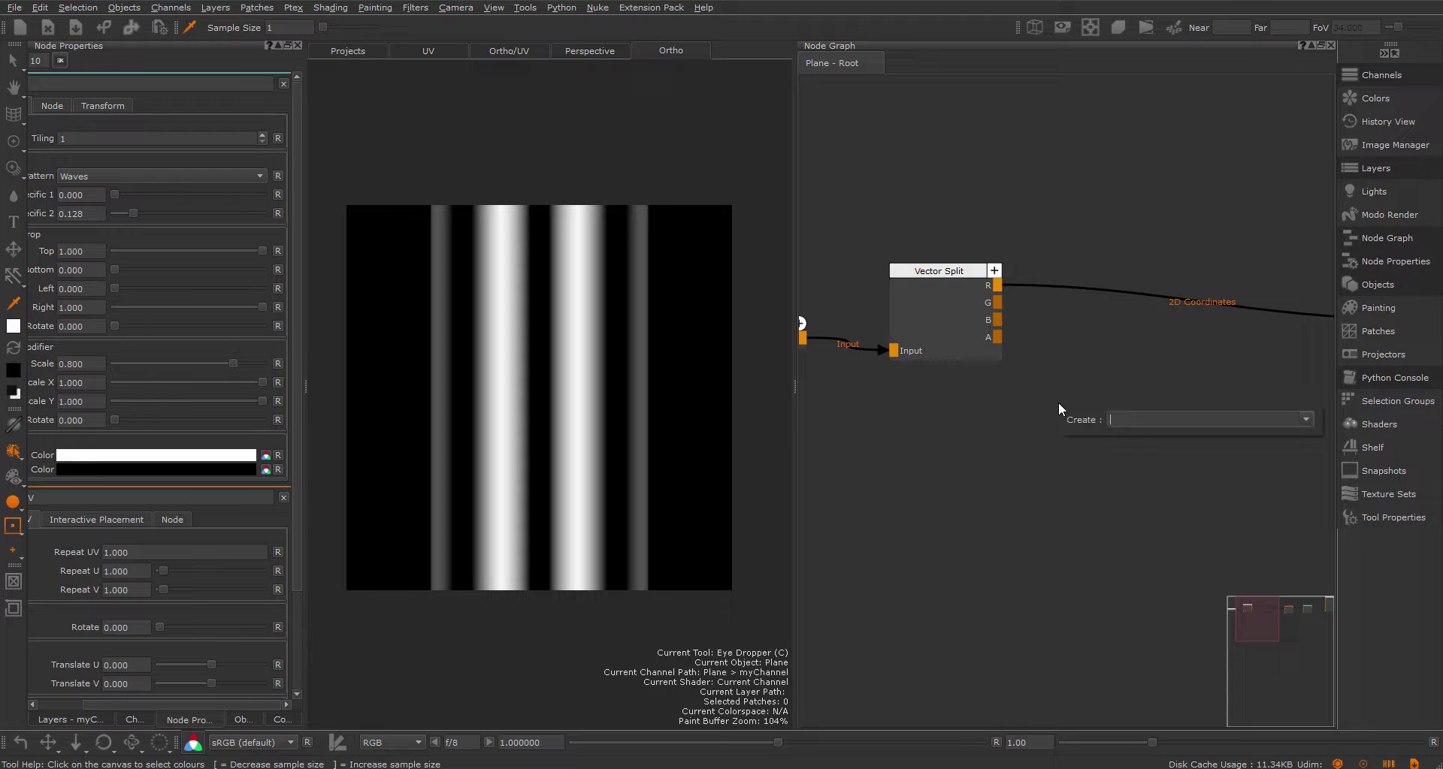
{"action": "type", "text": "vec"}
{"action": "key", "text": "Down"}
{"action": "key", "text": "Down"}
{"action": "key", "text": "Down"}
{"action": "key", "text": "Return"}
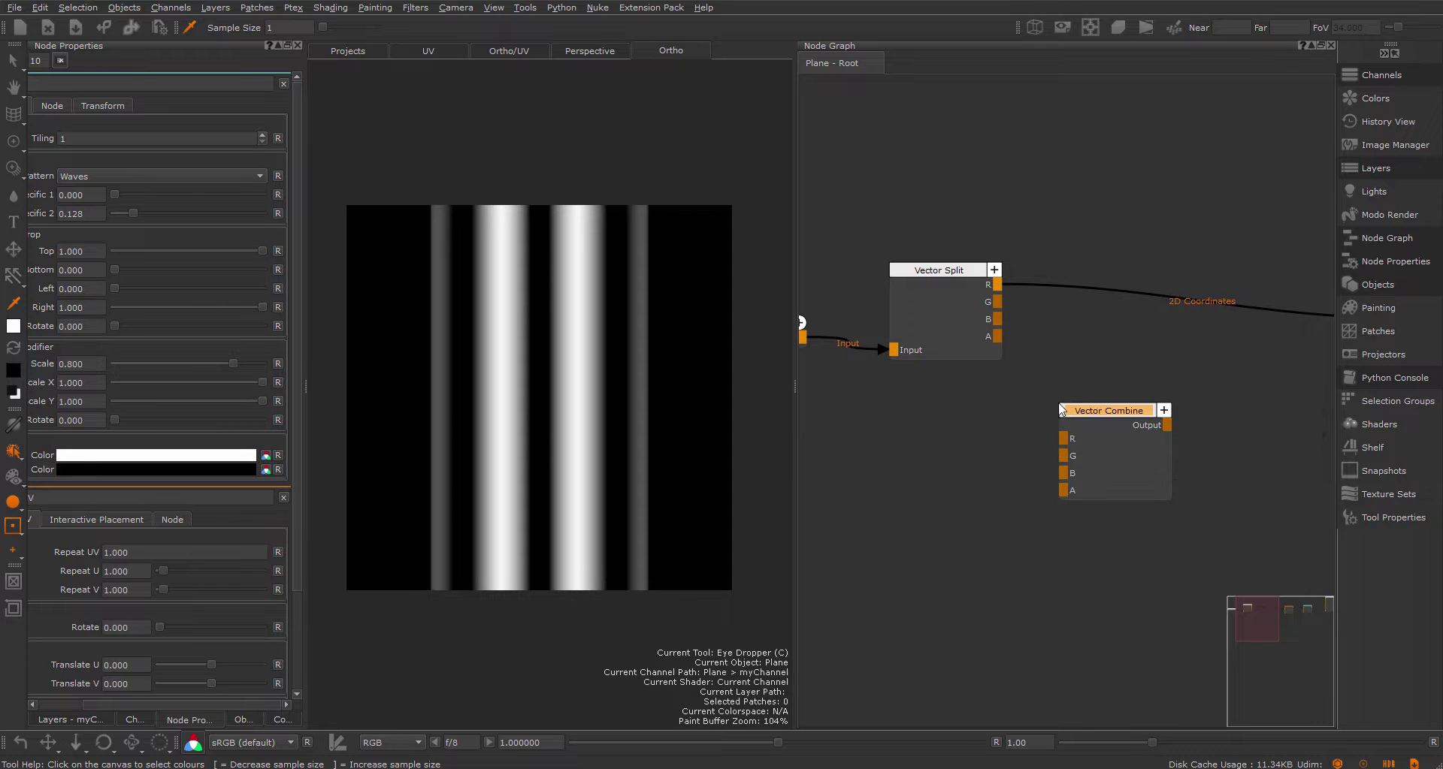
{"action": "left_click_drag", "start_coordinate": [996, 284], "coordinate": [1072, 438]}
- Add an RGBA Merge node below the Vector Combine node and delete it again
{"action": "key", "text": "Tab"}
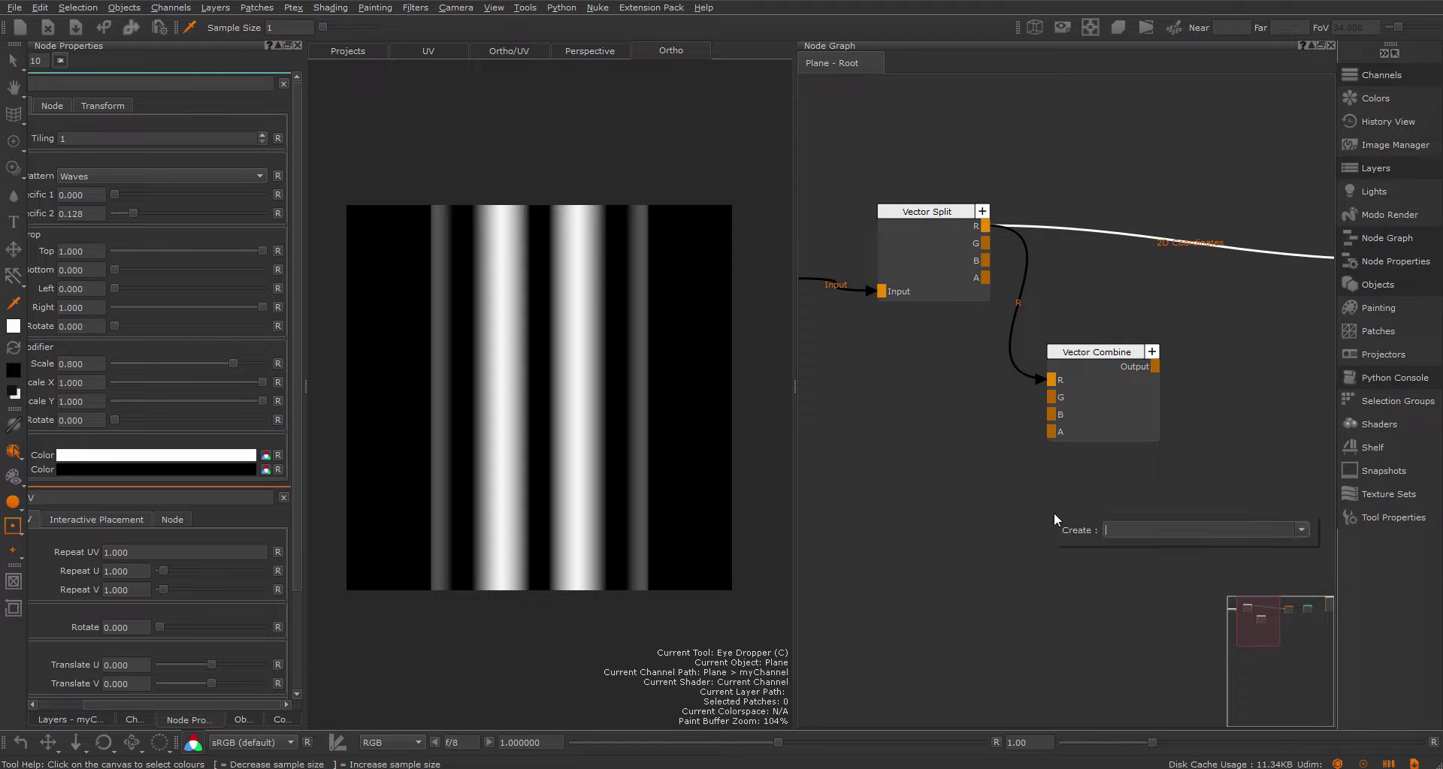
{"action": "type", "text": "rgba"}
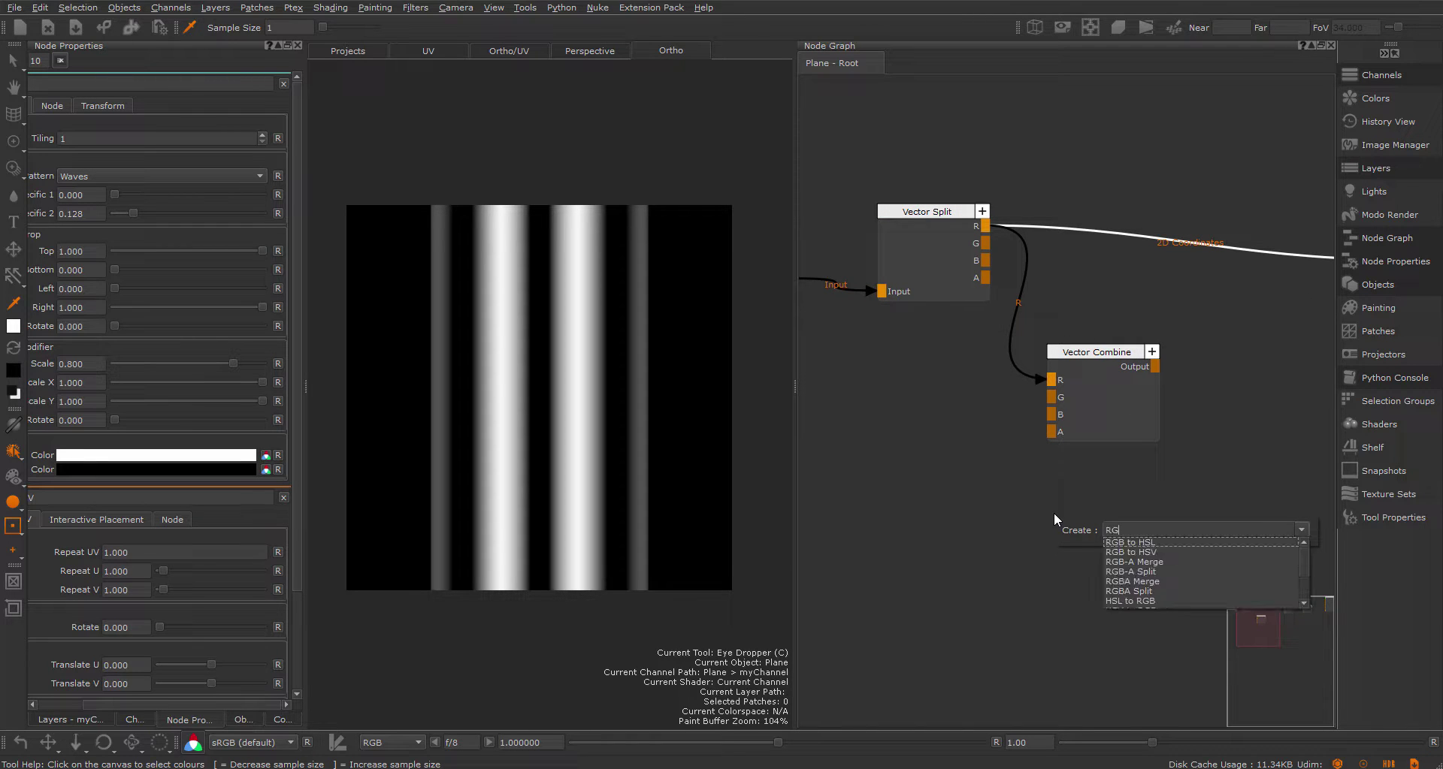
{"action": "key", "text": "Return"}
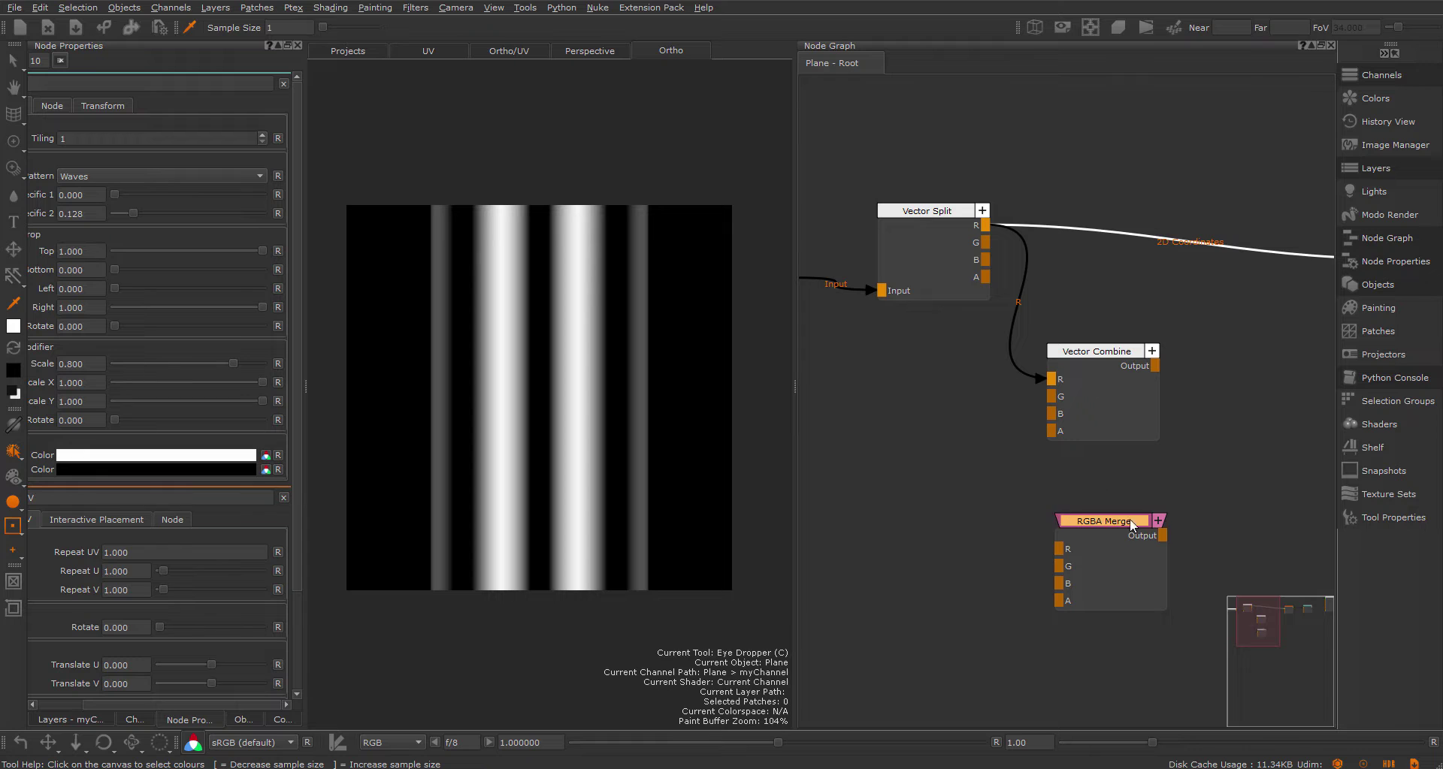
{"action": "left_click_drag", "start_coordinate": [1106, 527], "coordinate": [1095, 505]}
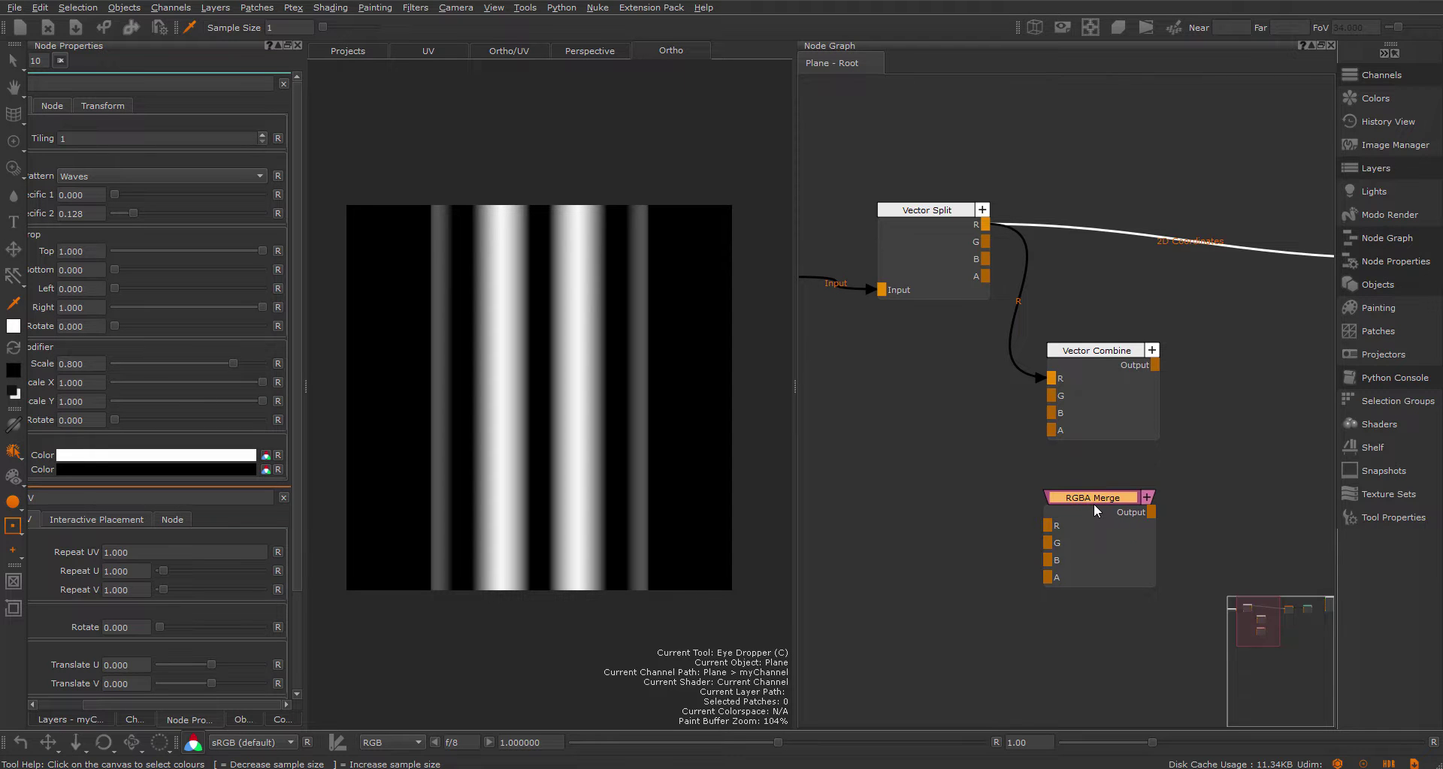
{"action": "key", "text": "Delete"}
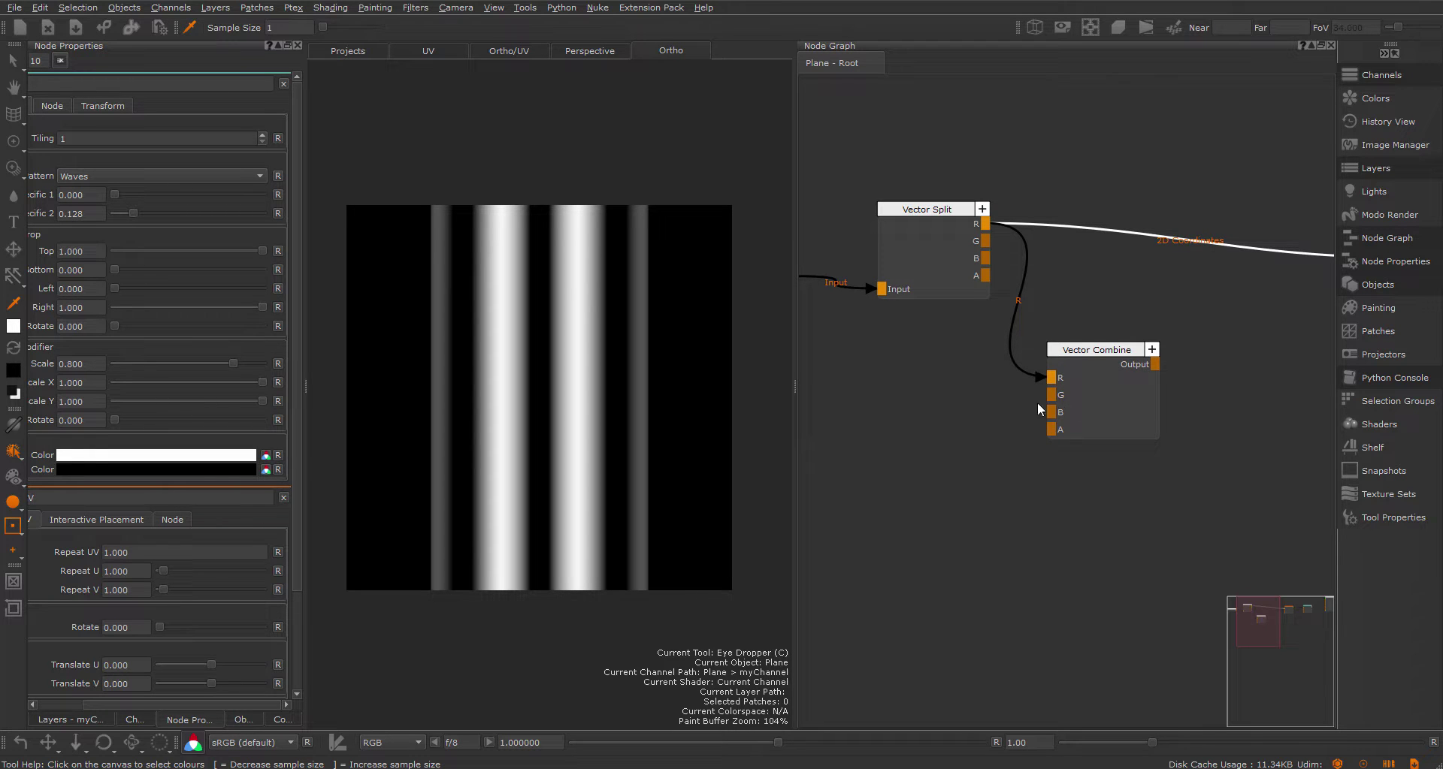
- Add a Float node beside the Vector Combine node and connect its output to the Vector Combine's G input
{"action": "scroll", "coordinate": [904, 462], "scroll_direction": "up", "scroll_amount": 2}
{"action": "key", "text": "Tab"}
{"action": "type", "text": "float"}
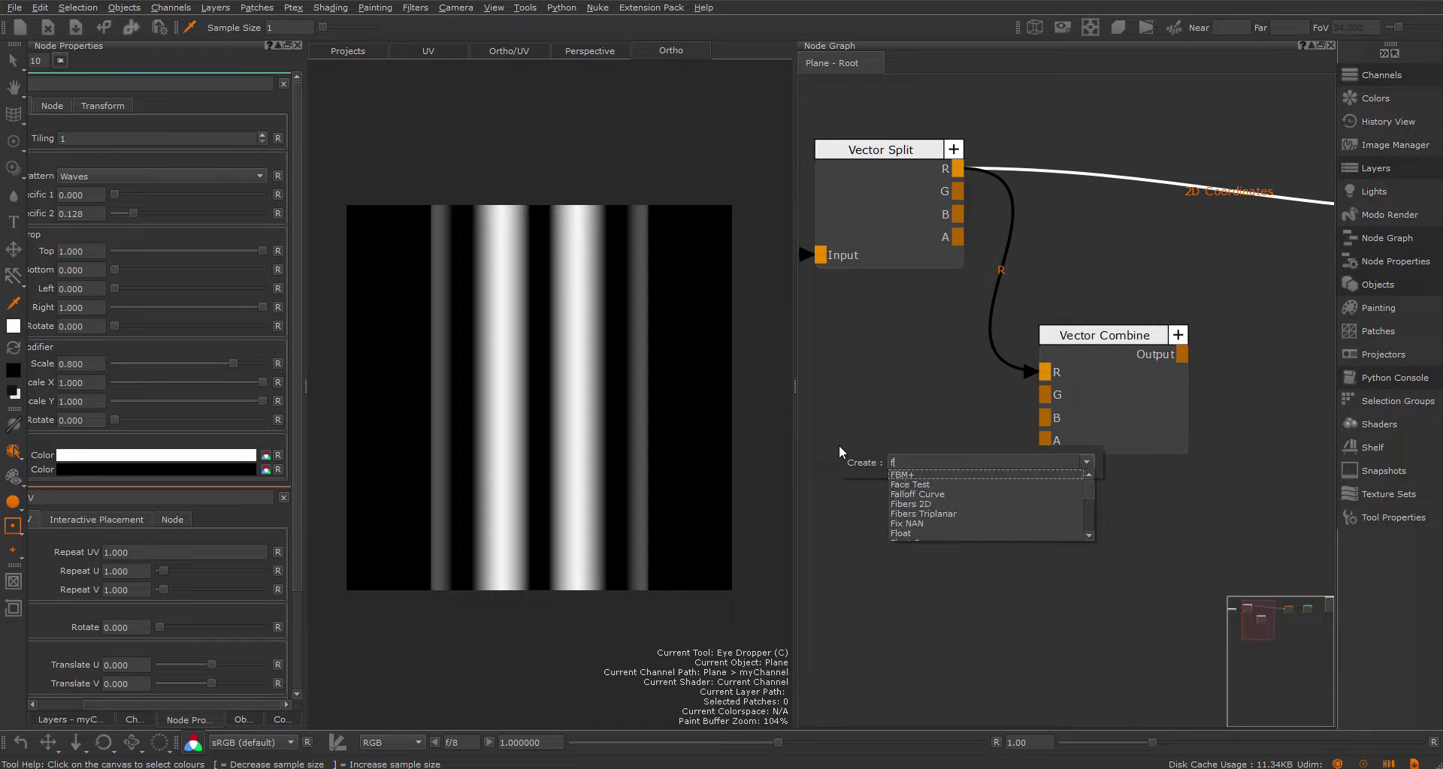
{"action": "key", "text": "Return"}
{"action": "left_click_drag", "start_coordinate": [863, 457], "coordinate": [1157, 393]}
{"action": "middle_click_drag", "start_coordinate": [930, 480], "coordinate": [995, 467]}
{"action": "scroll", "coordinate": [1088, 475], "scroll_direction": "down", "scroll_amount": 2}
{"action": "left_click_drag", "start_coordinate": [912, 433], "coordinate": [949, 419]}
{"action": "double_click", "coordinate": [949, 419]}
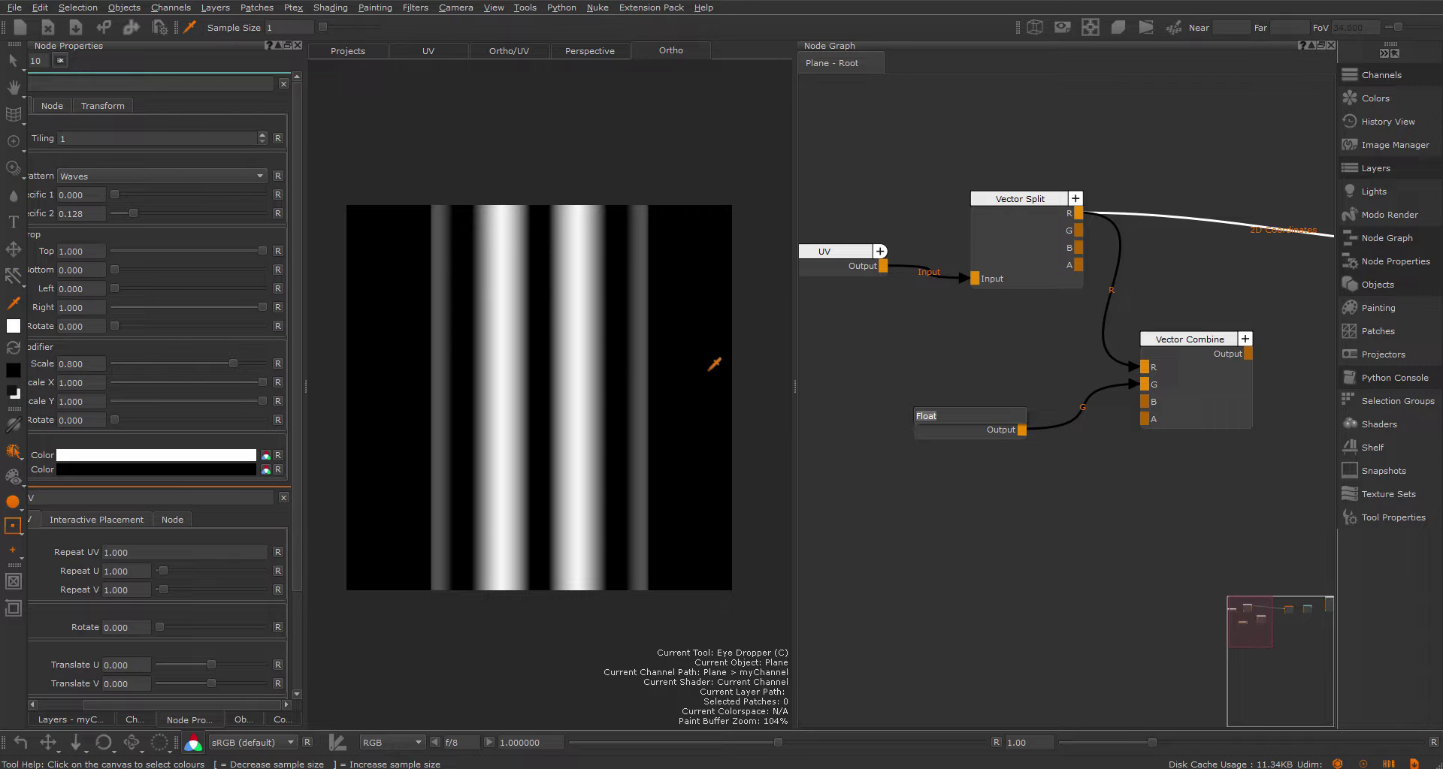
- Disconnect the Vector Split's R output from the Manifold UV's 2D Coordinates and view the Shape 2D node
{"action": "scroll", "coordinate": [1206, 627], "scroll_direction": "down", "scroll_amount": 3}
{"action": "middle_click_drag", "start_coordinate": [1137, 623], "coordinate": [1031, 565]}
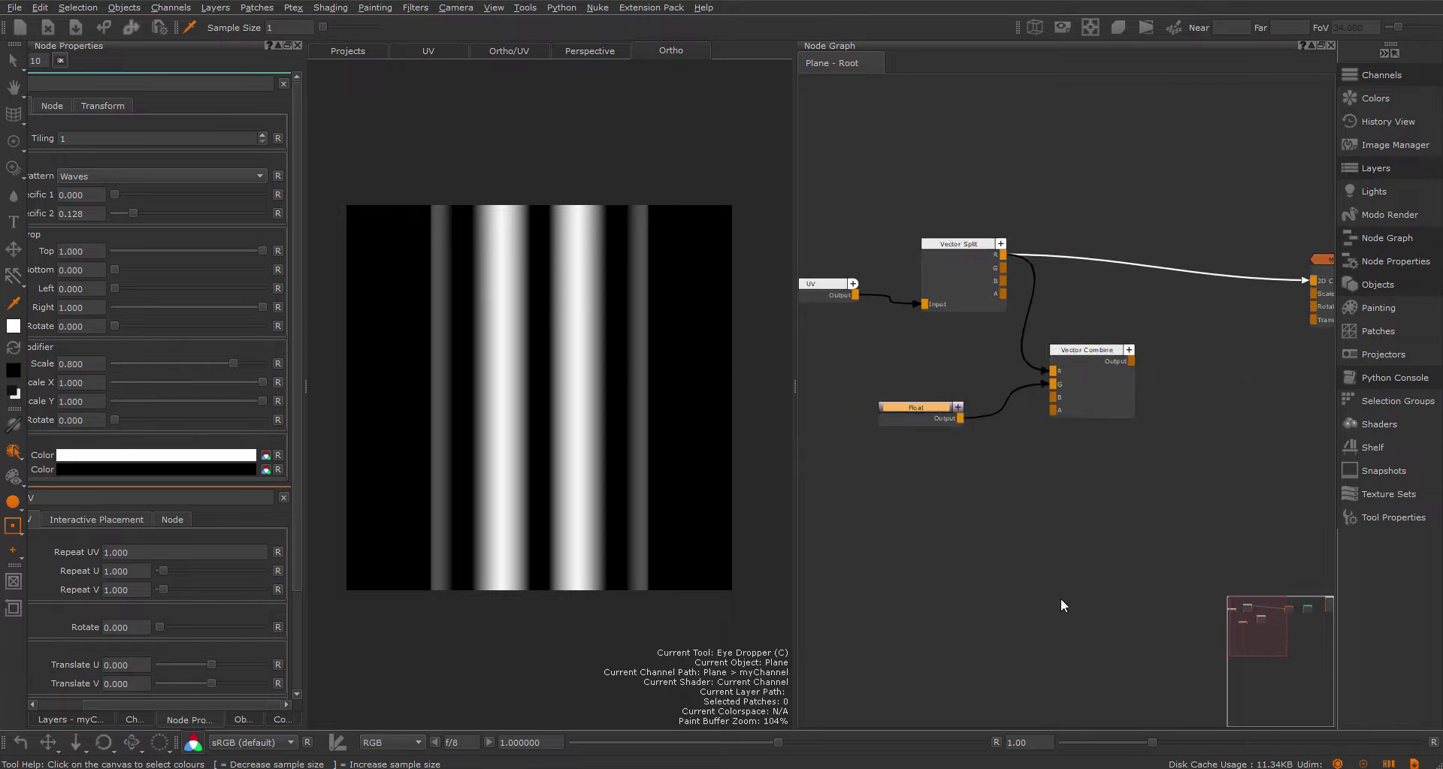
{"action": "middle_click_drag", "start_coordinate": [1136, 542], "coordinate": [969, 542]}
{"action": "left_click_drag", "start_coordinate": [1112, 311], "coordinate": [1072, 345]}
{"action": "left_click", "coordinate": [1155, 298]}
{"action": "middle_click_drag", "start_coordinate": [1233, 277], "coordinate": [972, 337]}
{"action": "key", "text": "1"}
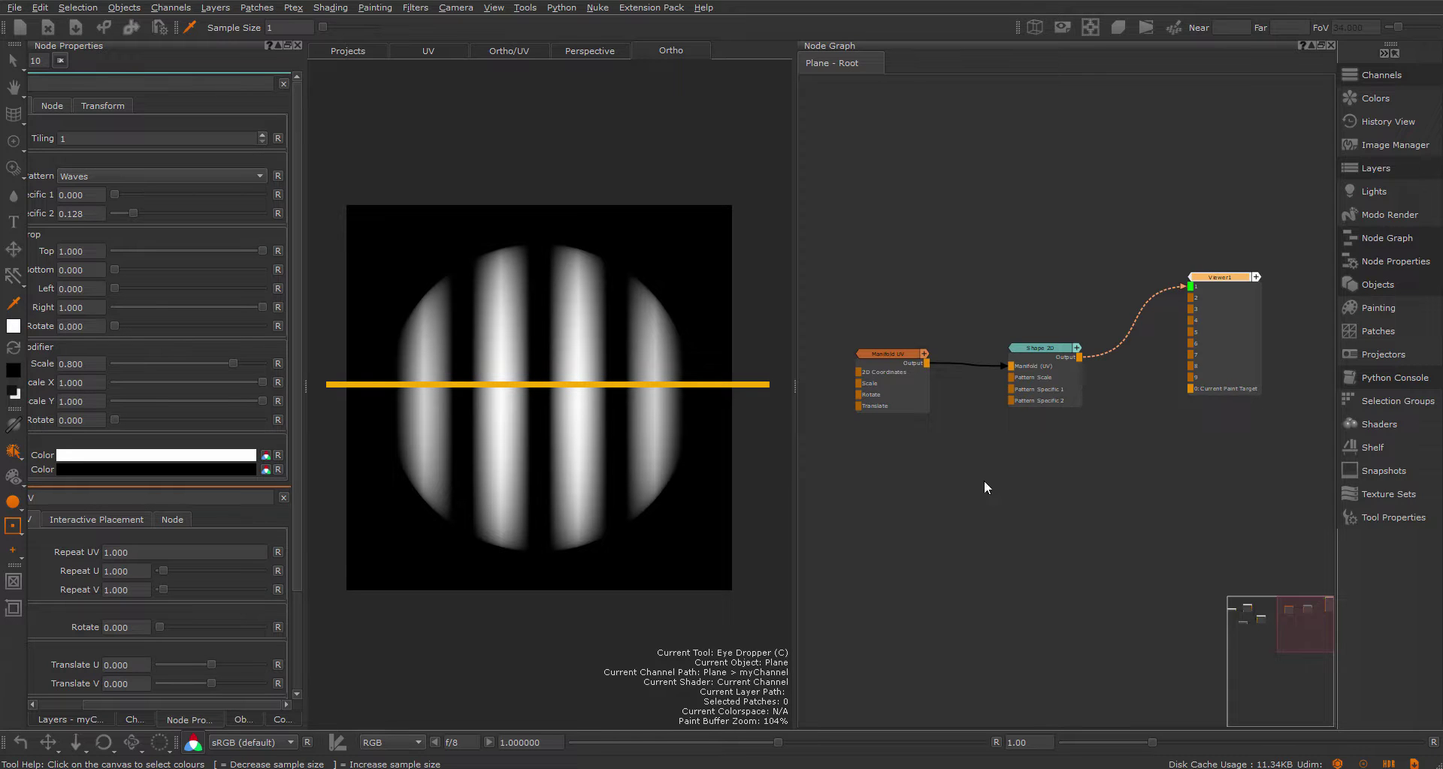
- Connect the Vector Combine's output to the Manifold UV's 2D Coordinates input
{"action": "middle_click_drag", "start_coordinate": [985, 483], "coordinate": [1442, 486]}
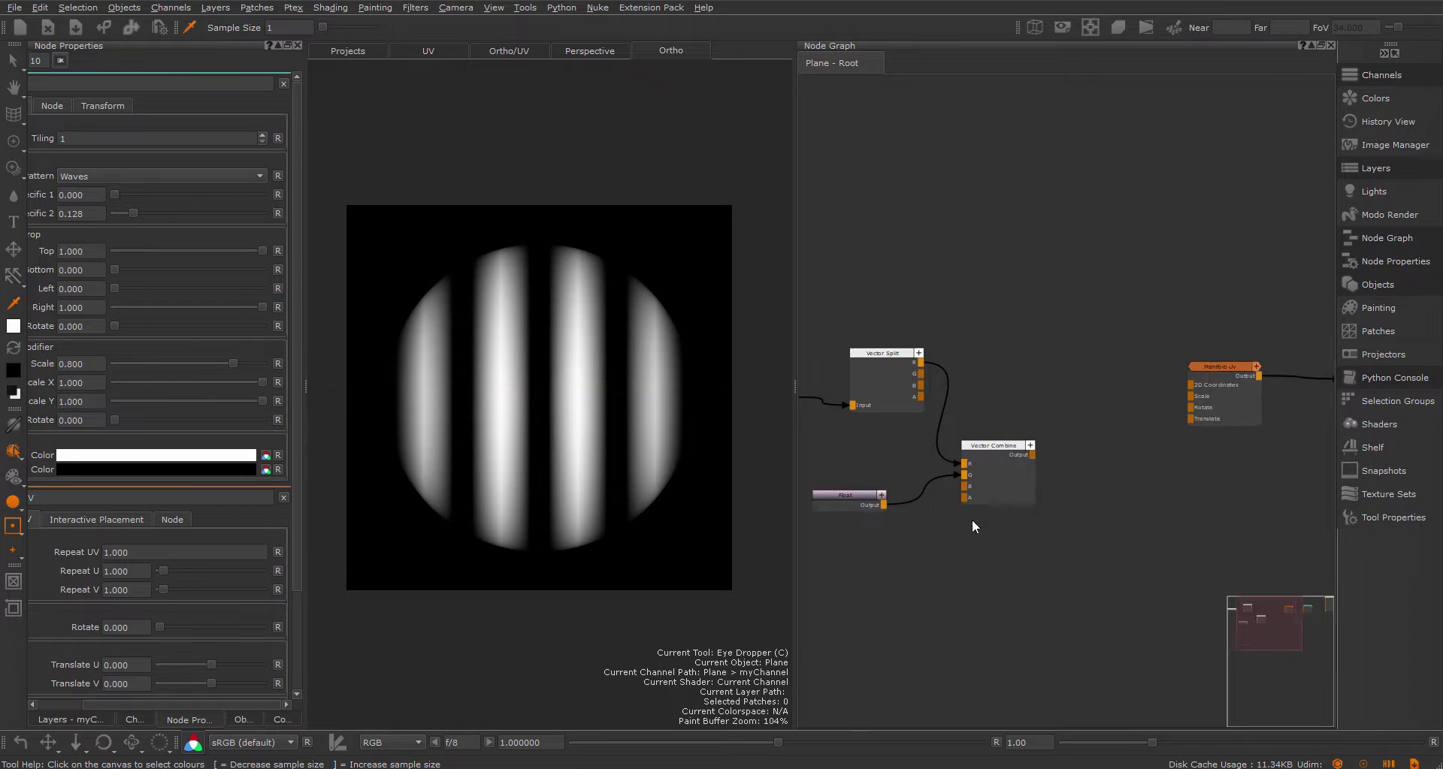
{"action": "left_click_drag", "start_coordinate": [1028, 464], "coordinate": [1209, 384]}
{"action": "middle_click_drag", "start_coordinate": [1210, 452], "coordinate": [1044, 471]}
{"action": "middle_click_drag", "start_coordinate": [1197, 480], "coordinate": [1278, 429]}
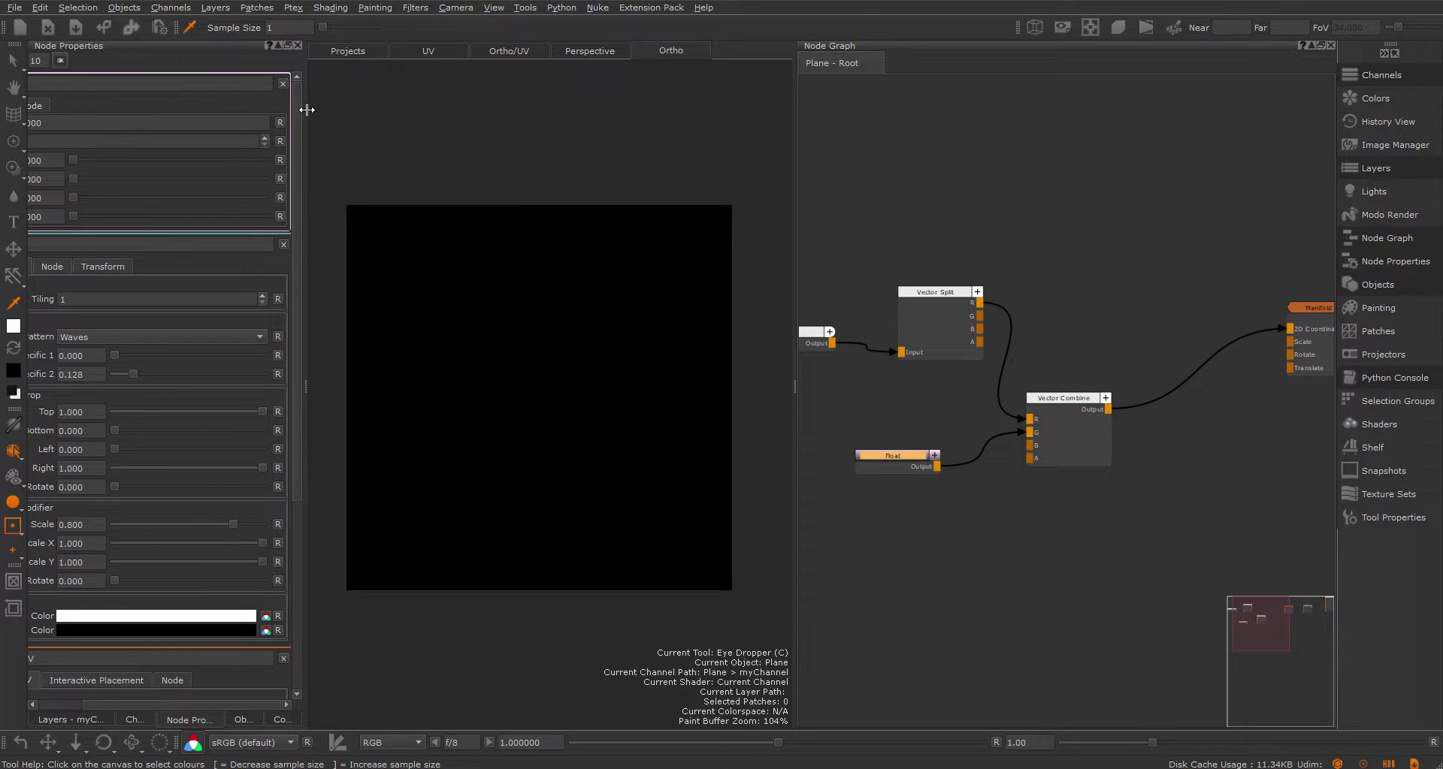
- Widen the node properties area and set the Float node's 0 - 1 value to 0.5
{"action": "left_click_drag", "start_coordinate": [306, 107], "coordinate": [418, 107]}
{"action": "left_click", "coordinate": [121, 164]}
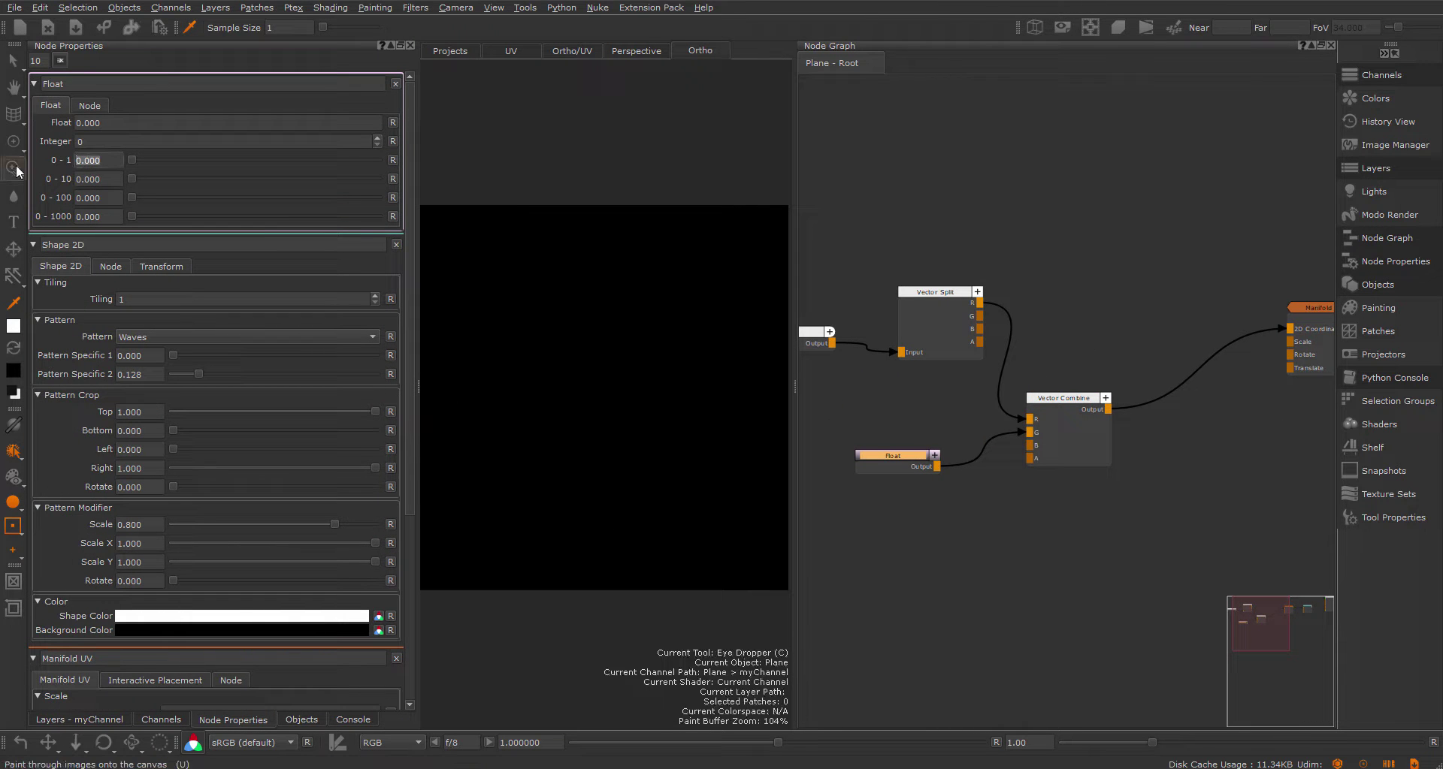
{"action": "key", "text": "Return"}
- Move the Manifold UV node down so it sits roughly level with the Vector Combine node
{"action": "middle_click_drag", "start_coordinate": [1211, 504], "coordinate": [904, 526]}
{"action": "scroll", "coordinate": [1025, 484], "scroll_direction": "down", "scroll_amount": 1}
{"action": "left_click", "coordinate": [1003, 387]}
{"action": "left_click_drag", "start_coordinate": [980, 401], "coordinate": [972, 440]}
{"action": "scroll", "coordinate": [1178, 509], "scroll_direction": "down", "scroll_amount": 2}
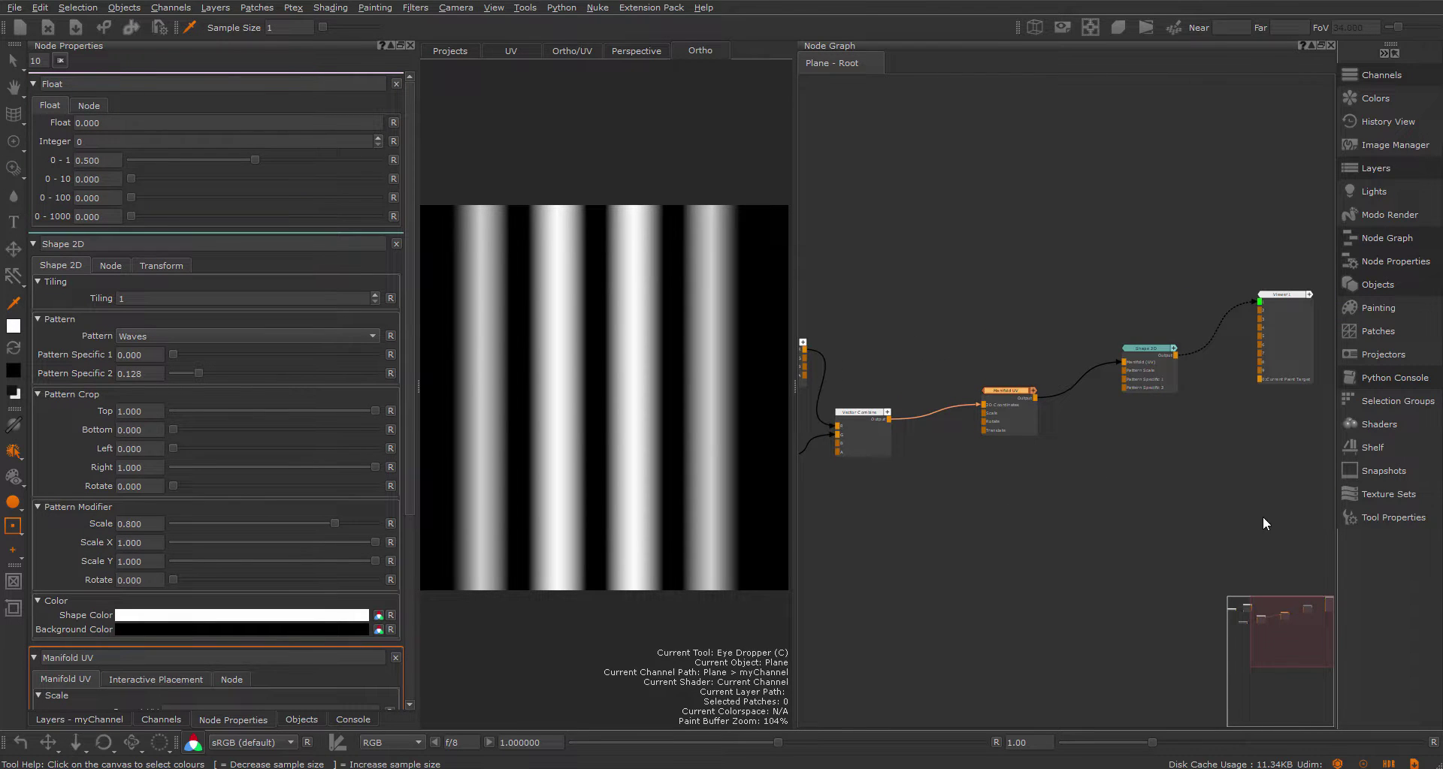
- Add a second Vector Split node above the existing one and delete it again
{"action": "middle_click_drag", "start_coordinate": [916, 279], "coordinate": [972, 283]}
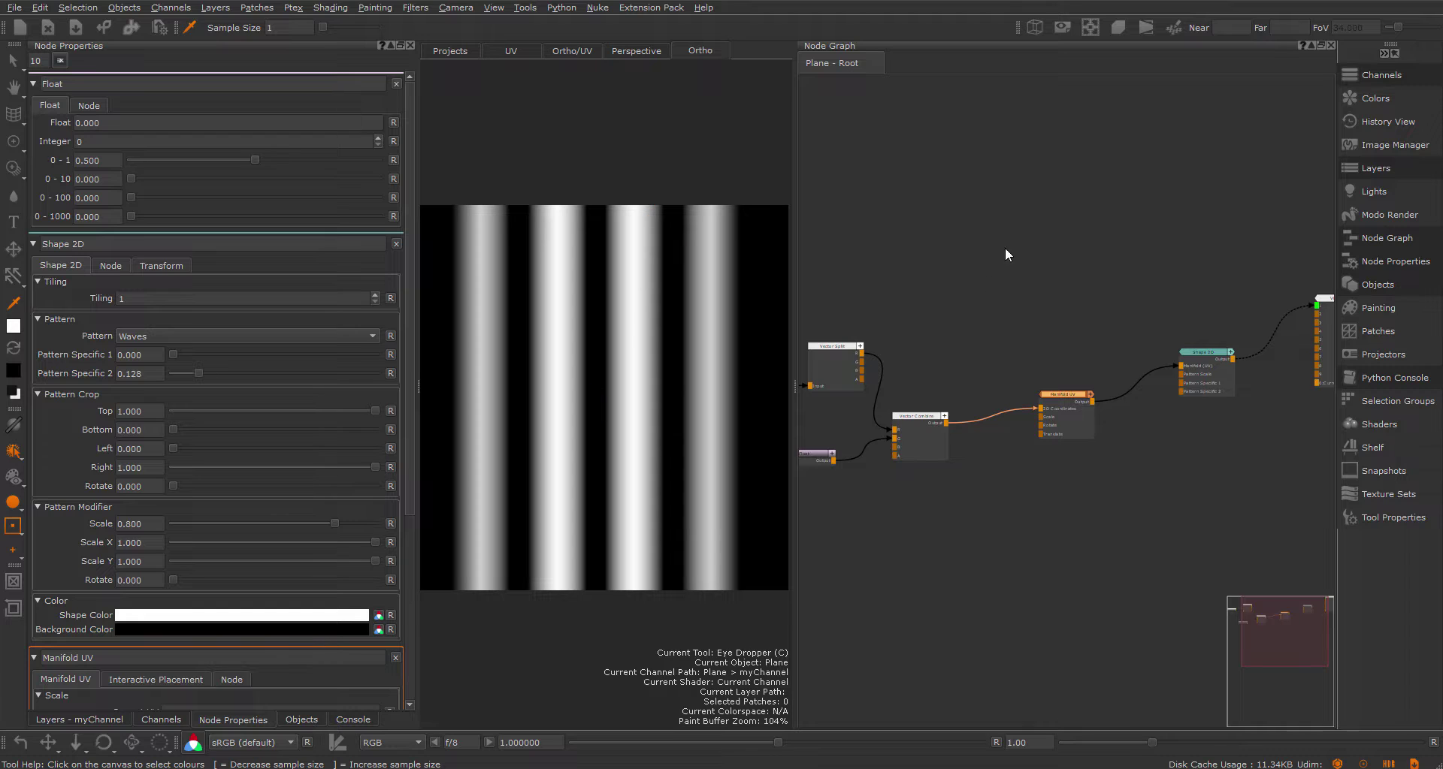
{"action": "scroll", "coordinate": [860, 342], "scroll_direction": "up", "scroll_amount": 1}
{"action": "middle_click_drag", "start_coordinate": [940, 344], "coordinate": [1155, 364]}
{"action": "scroll", "coordinate": [973, 359], "scroll_direction": "up", "scroll_amount": 1}
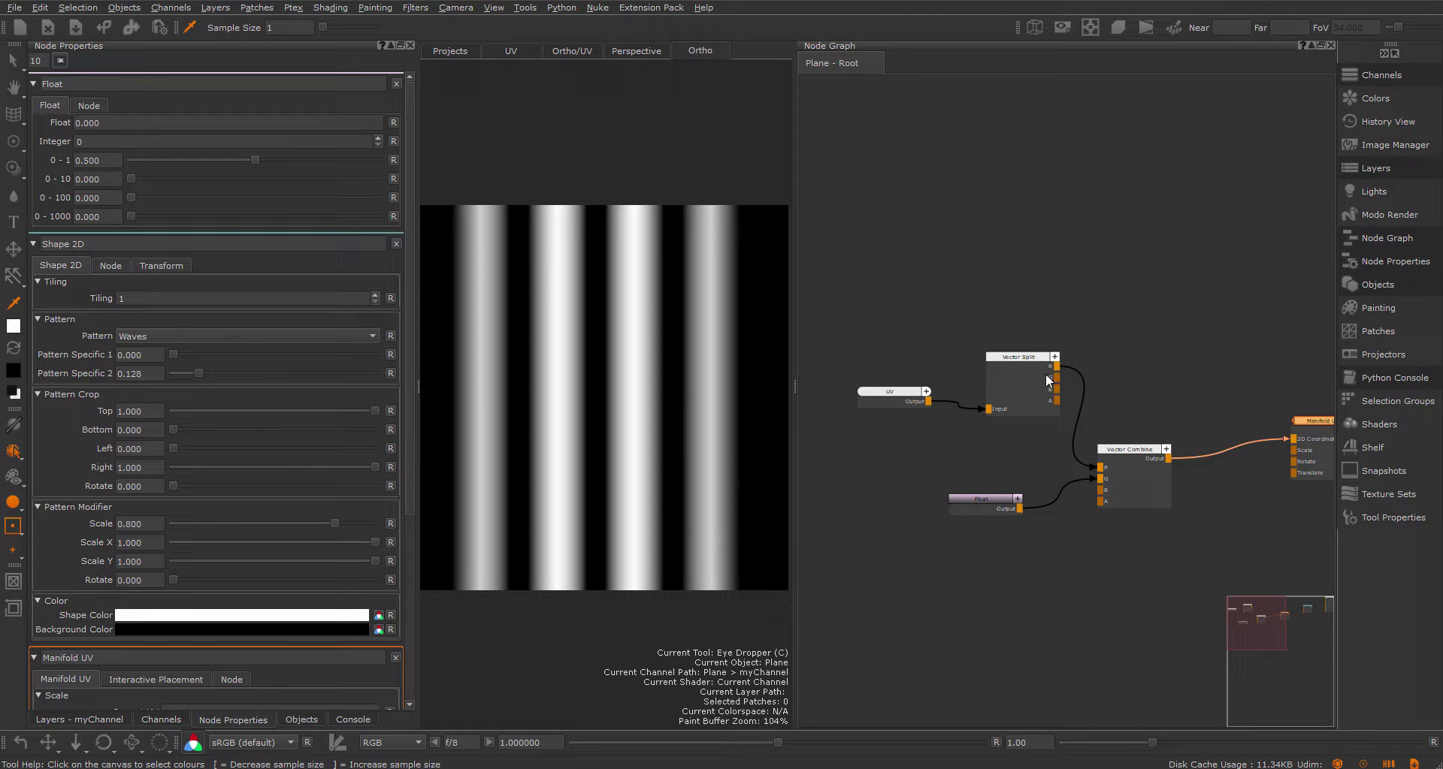
{"action": "middle_click_drag", "start_coordinate": [1097, 293], "coordinate": [1070, 299]}
{"action": "left_click", "coordinate": [1068, 291]}
{"action": "key", "text": "Tab"}
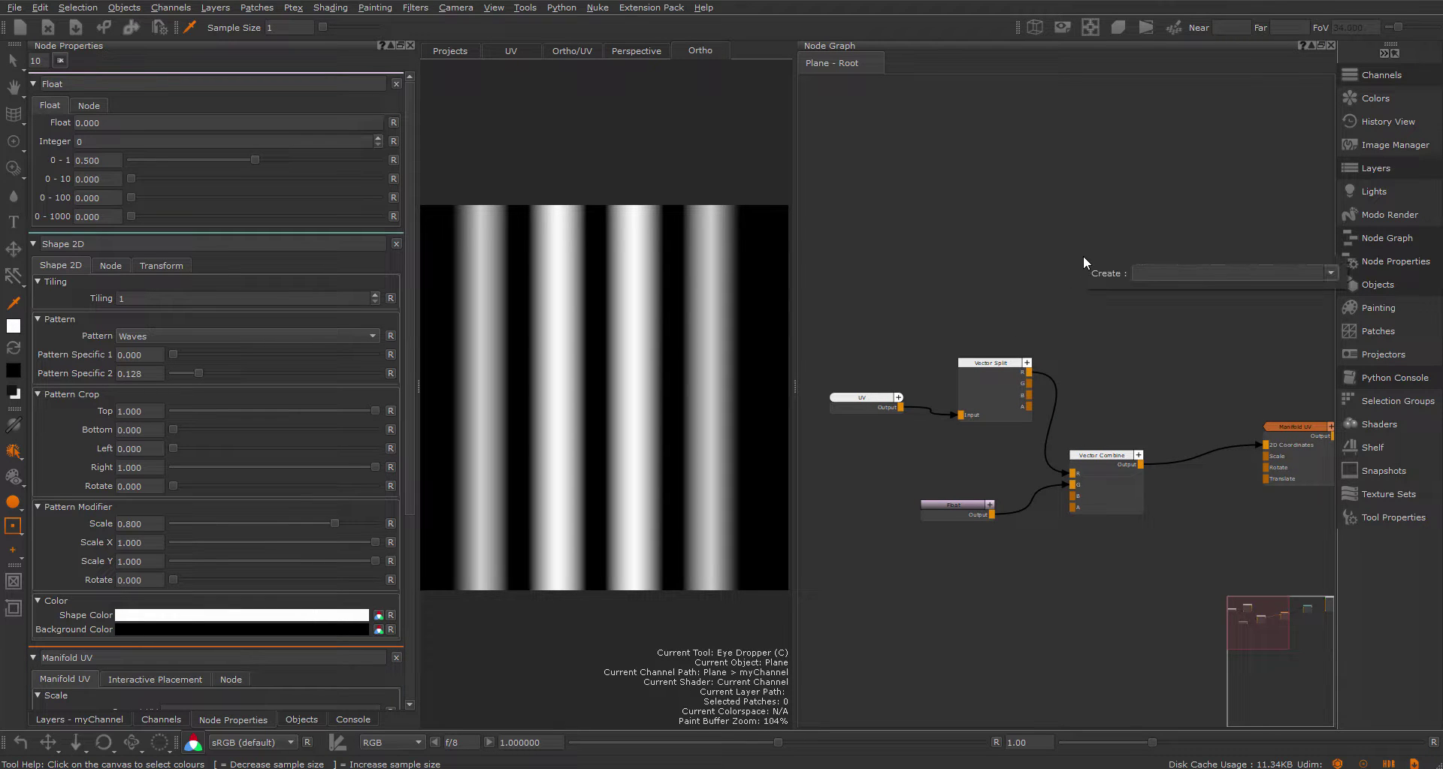
{"action": "type", "text": "vev"}
{"action": "left_click", "coordinate": [1192, 304]}
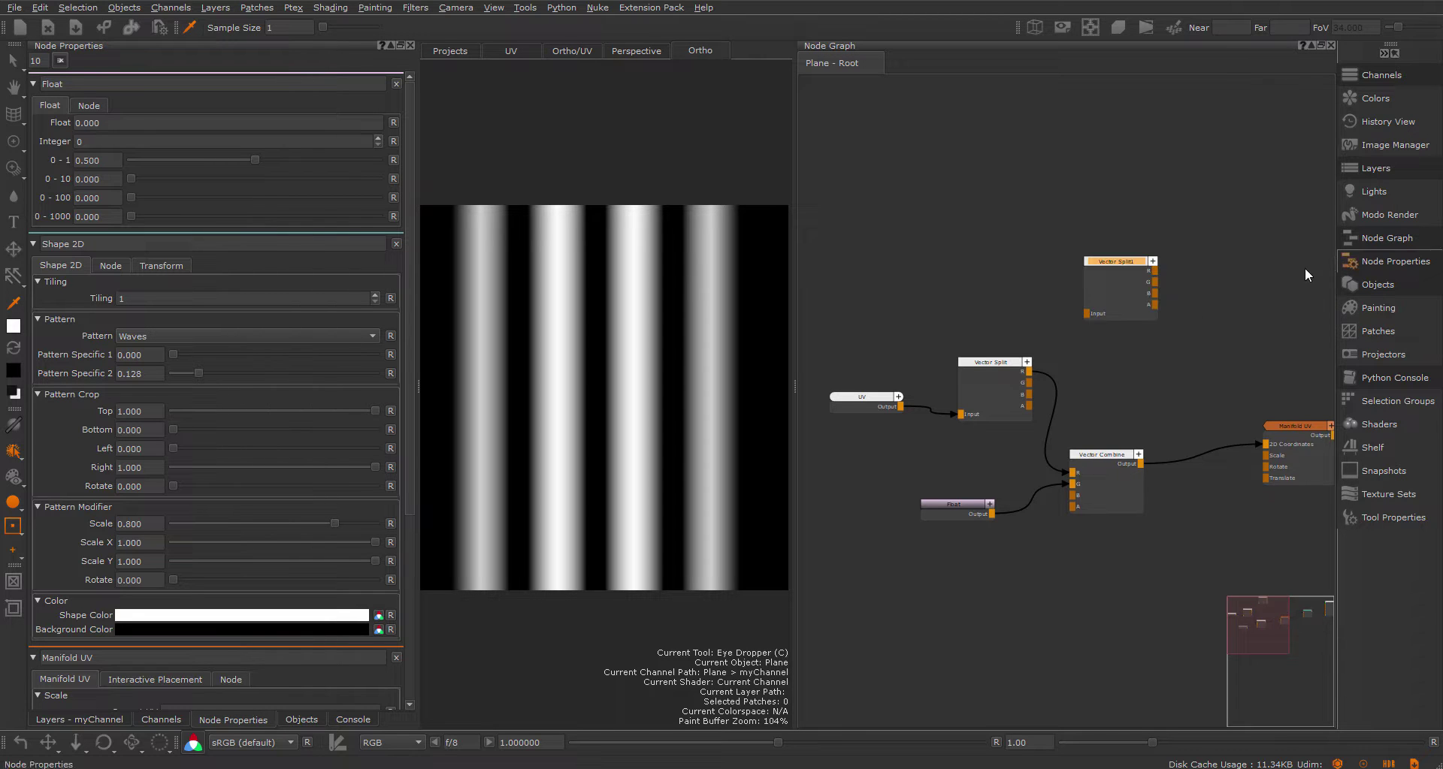
{"action": "left_click_drag", "start_coordinate": [919, 395], "coordinate": [1114, 303]}
{"action": "left_click", "coordinate": [1127, 245]}
{"action": "key", "text": "Delete"}
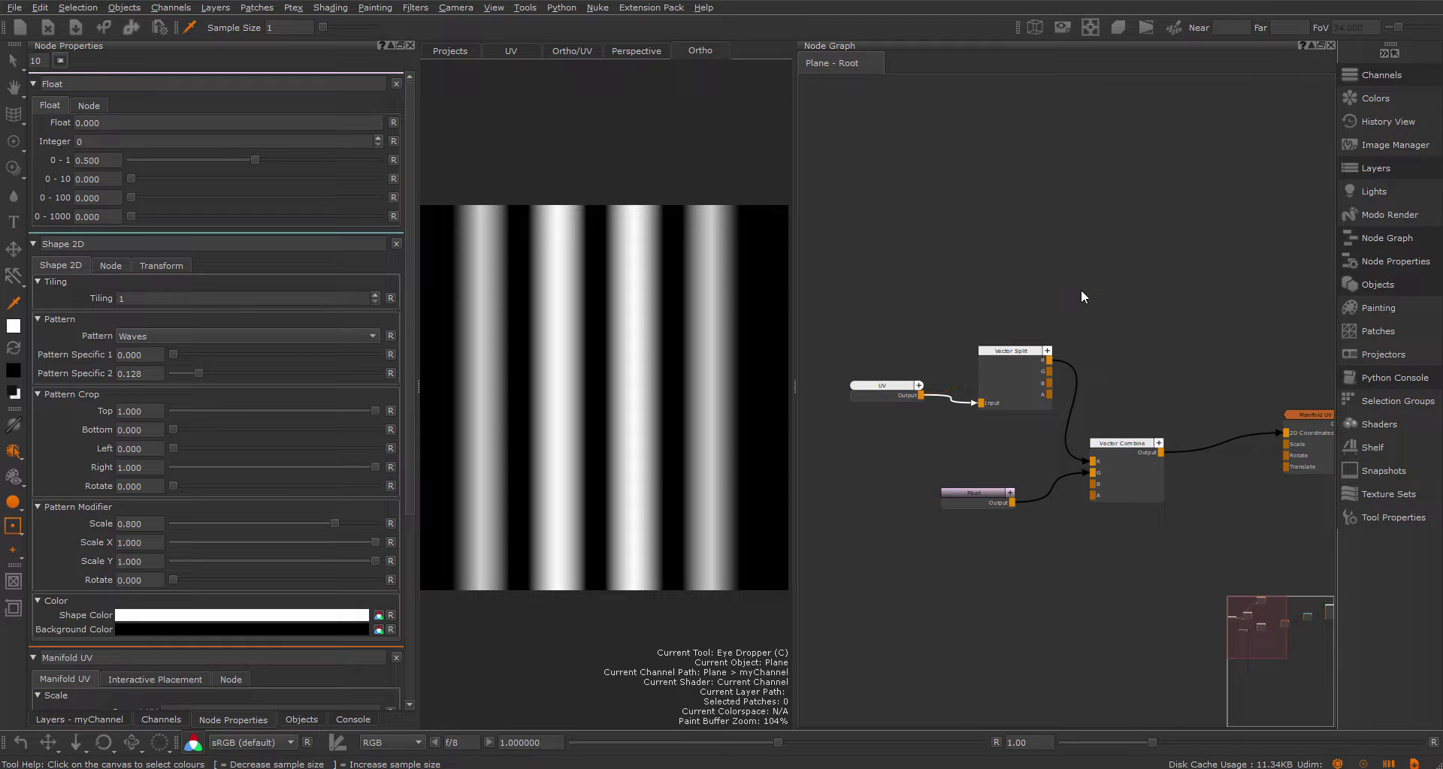
- Add a Subtract node above the Vector Combine node and connect the Vector Split's G output to its A input
{"action": "middle_click_drag", "start_coordinate": [1146, 310], "coordinate": [1101, 308]}
{"action": "mouse_move", "coordinate": [978, 356]}
{"action": "left_mouse_down"}
{"action": "mouse_move", "coordinate": [975, 330]}
{"action": "mouse_move", "coordinate": [966, 343]}
{"action": "left_mouse_up"}
{"action": "middle_click_drag", "start_coordinate": [1034, 295], "coordinate": [1013, 293]}
{"action": "left_click", "coordinate": [1080, 281]}
{"action": "key", "text": "Tab"}
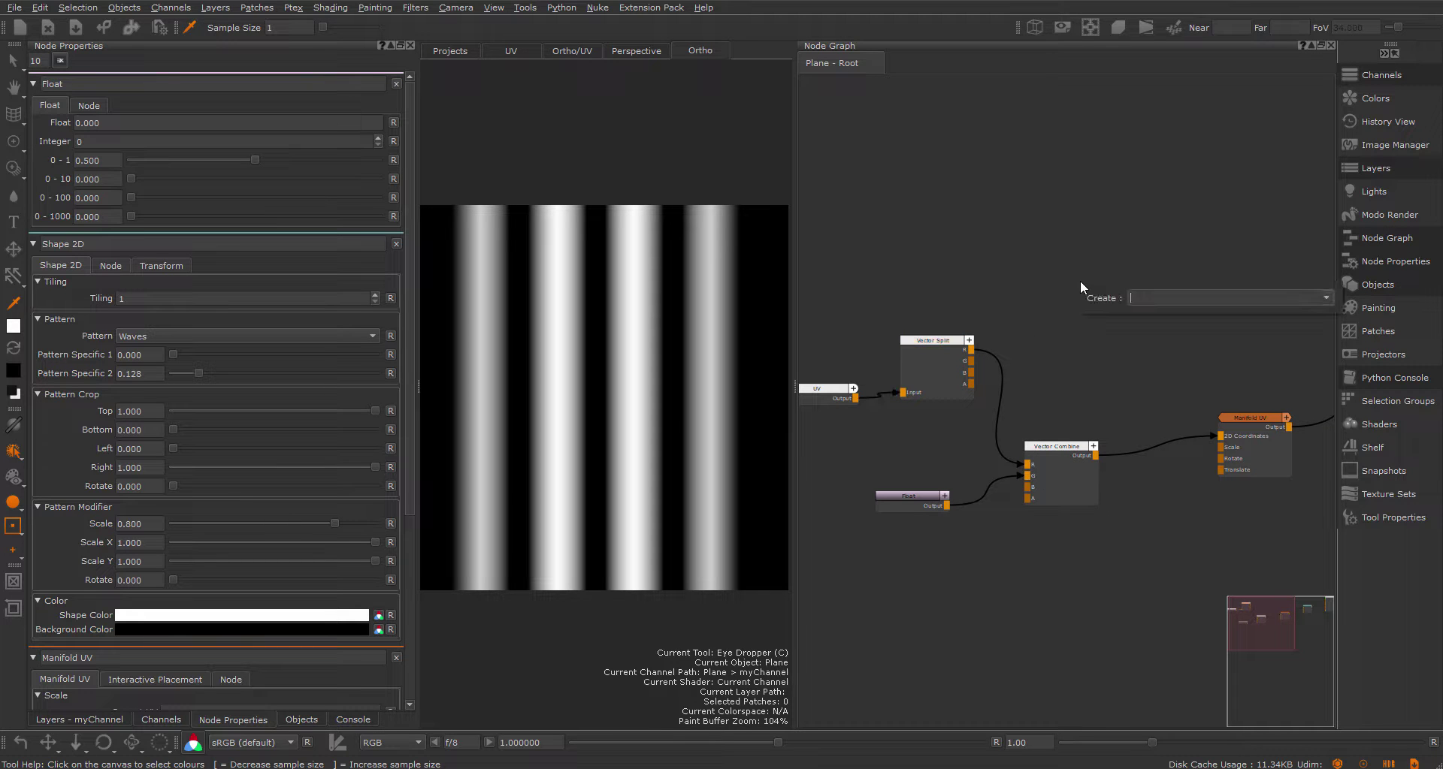
{"action": "type", "text": "subtr"}
{"action": "key", "text": "Return"}
{"action": "scroll", "coordinate": [1067, 312], "scroll_direction": "up", "scroll_amount": 1}
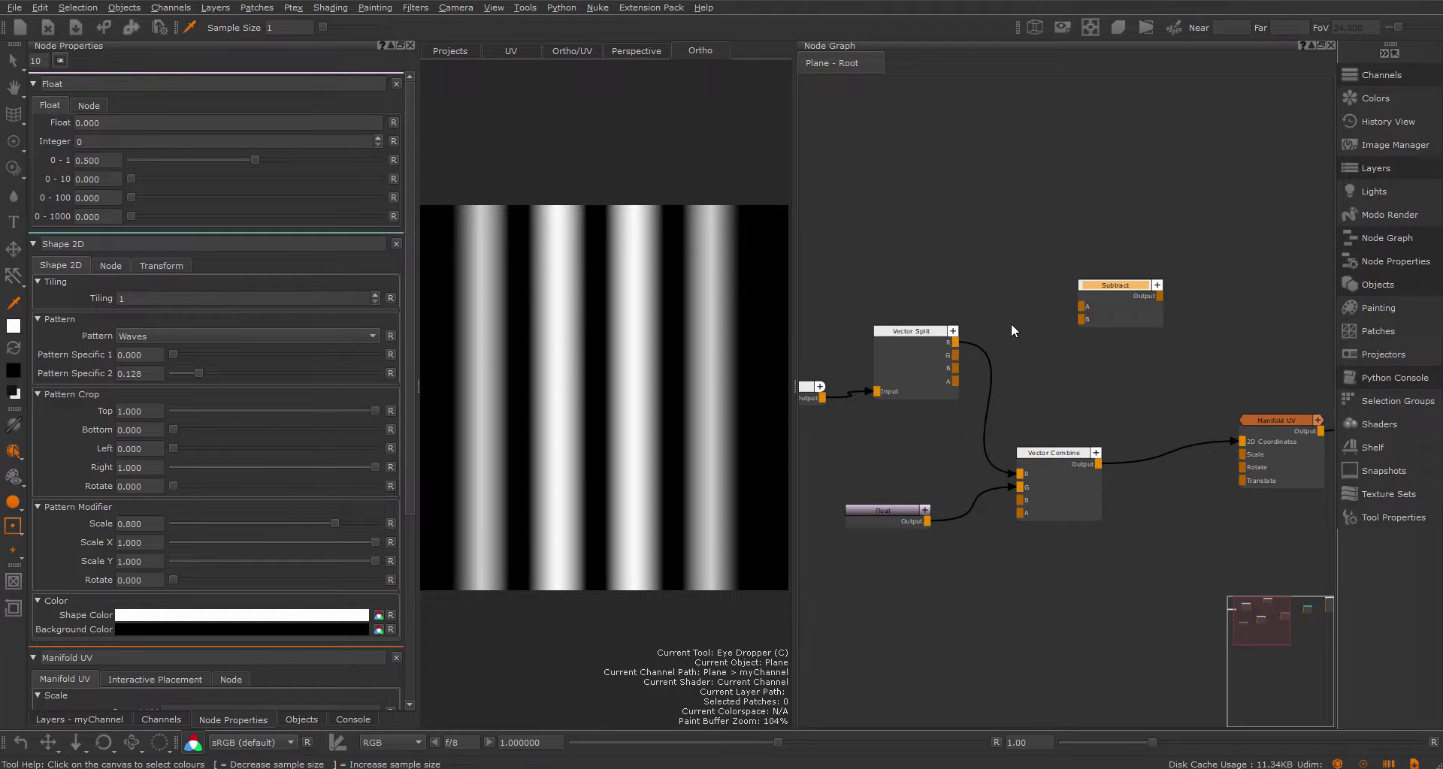
{"action": "left_click_drag", "start_coordinate": [954, 355], "coordinate": [1123, 233]}
- Add a second Float node above the Vector Split node and connect its output to the Subtract's B input
{"action": "left_click", "coordinate": [1049, 331]}
{"action": "key", "text": "Tab"}
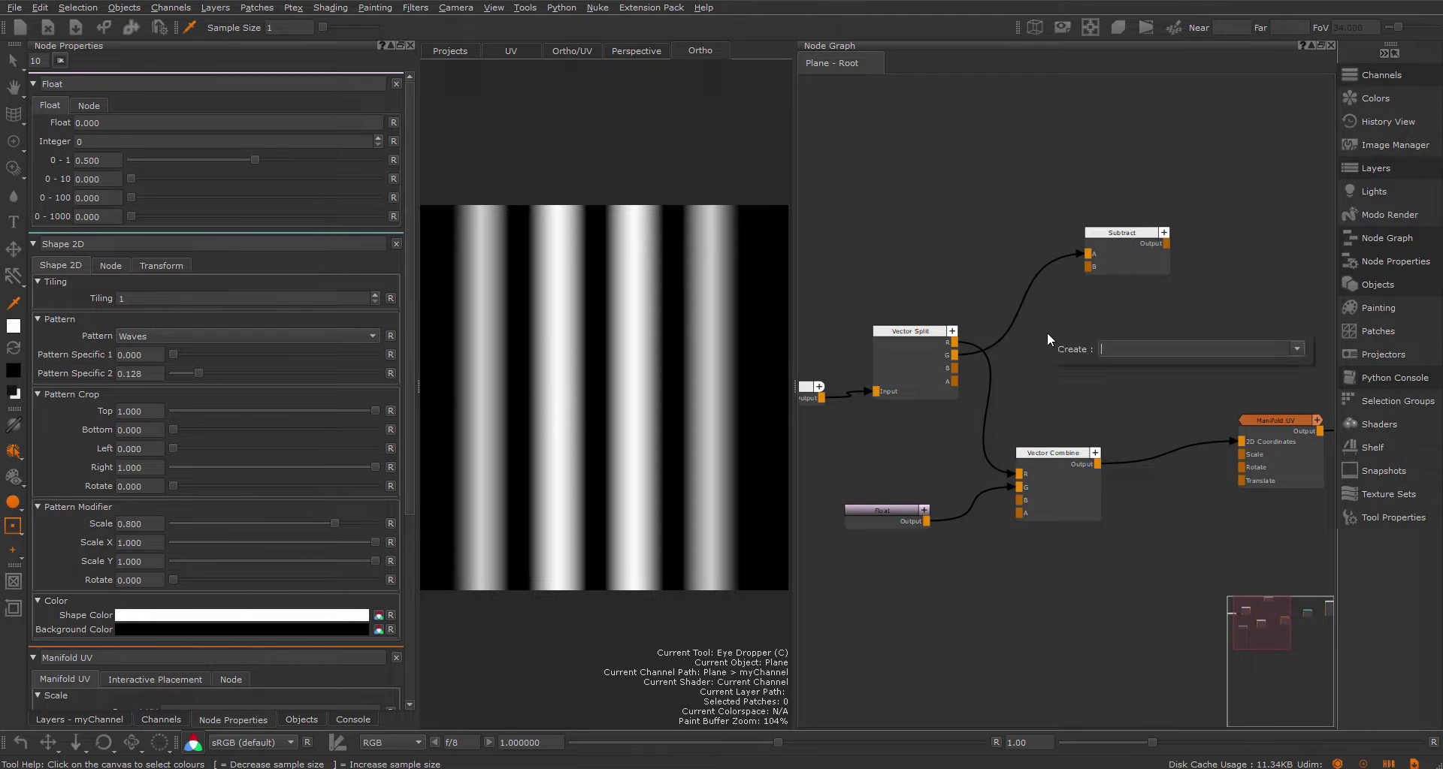
{"action": "type", "text": "float"}
{"action": "key", "text": "Return"}
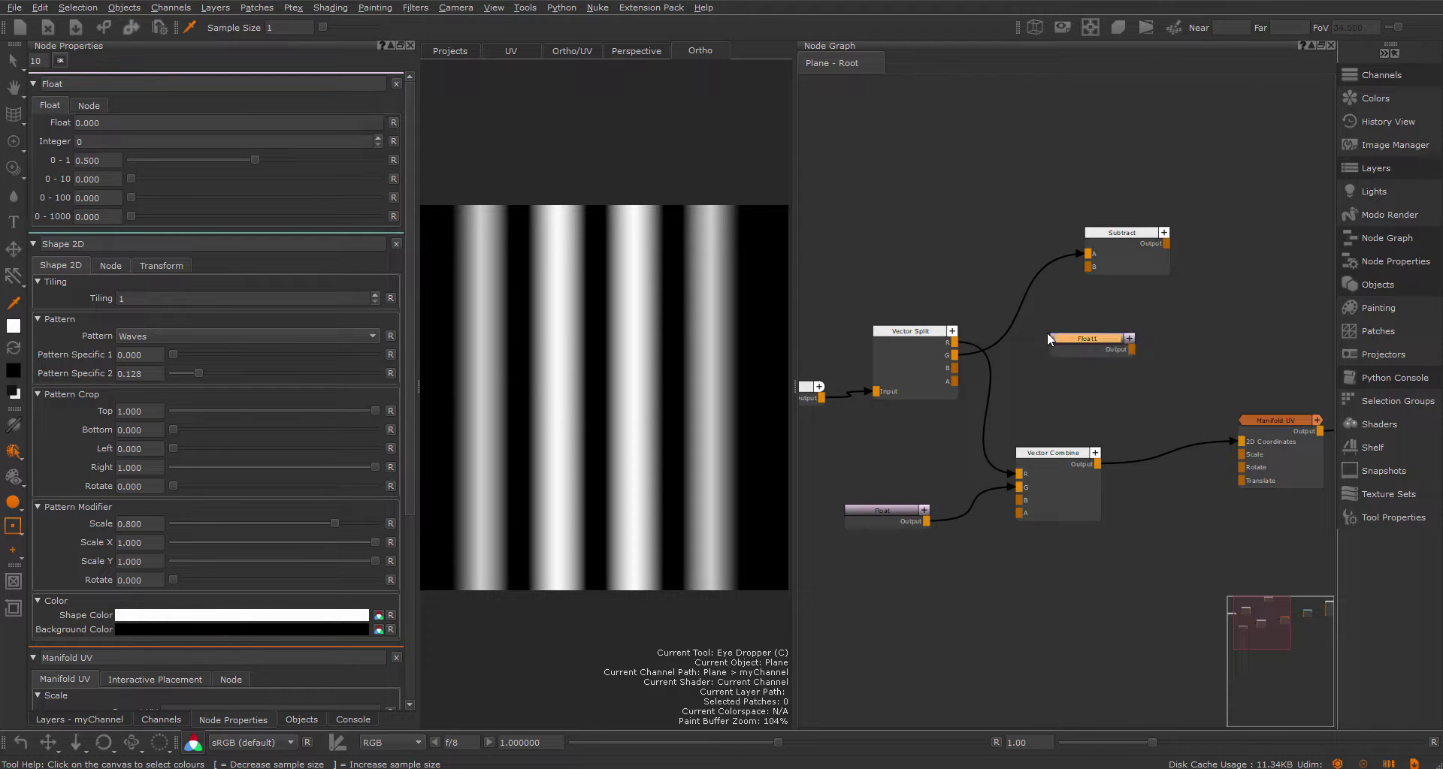
{"action": "left_click_drag", "start_coordinate": [1100, 347], "coordinate": [1088, 267]}
{"action": "middle_click_drag", "start_coordinate": [886, 220], "coordinate": [940, 203]}
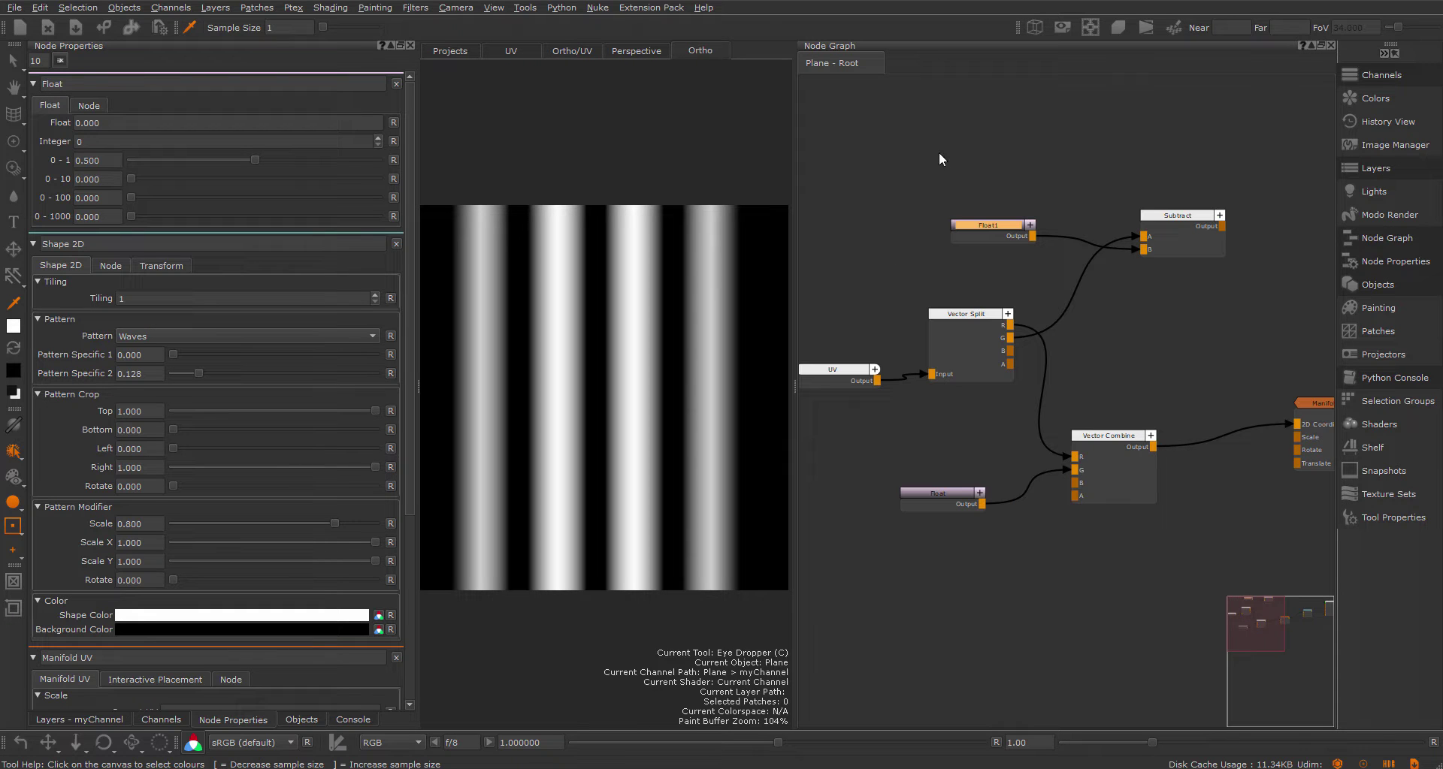
{"action": "left_click_drag", "start_coordinate": [999, 229], "coordinate": [998, 229]}
- Rename the Float node feeding the Vector Combine's G input as Cross Section Coordinate
{"action": "left_click", "coordinate": [929, 494]}
{"action": "double_click", "coordinate": [929, 494]}
{"action": "type", "text": "Cross Section Coordinate"}
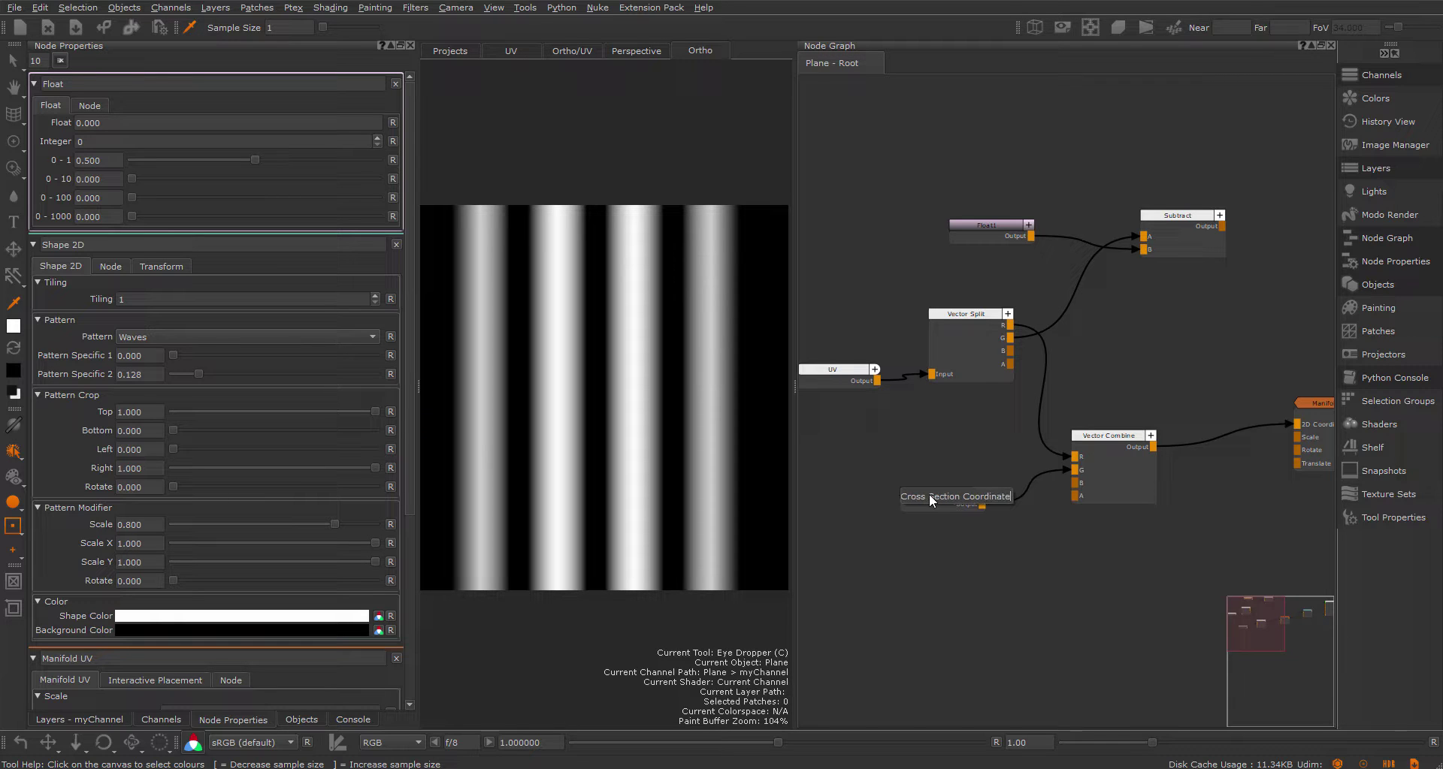
{"action": "key", "text": "Return"}
- Rename the Float node feeding the Subtract's B input as Floor Coordinate
{"action": "left_click_drag", "start_coordinate": [995, 219], "coordinate": [996, 214]}
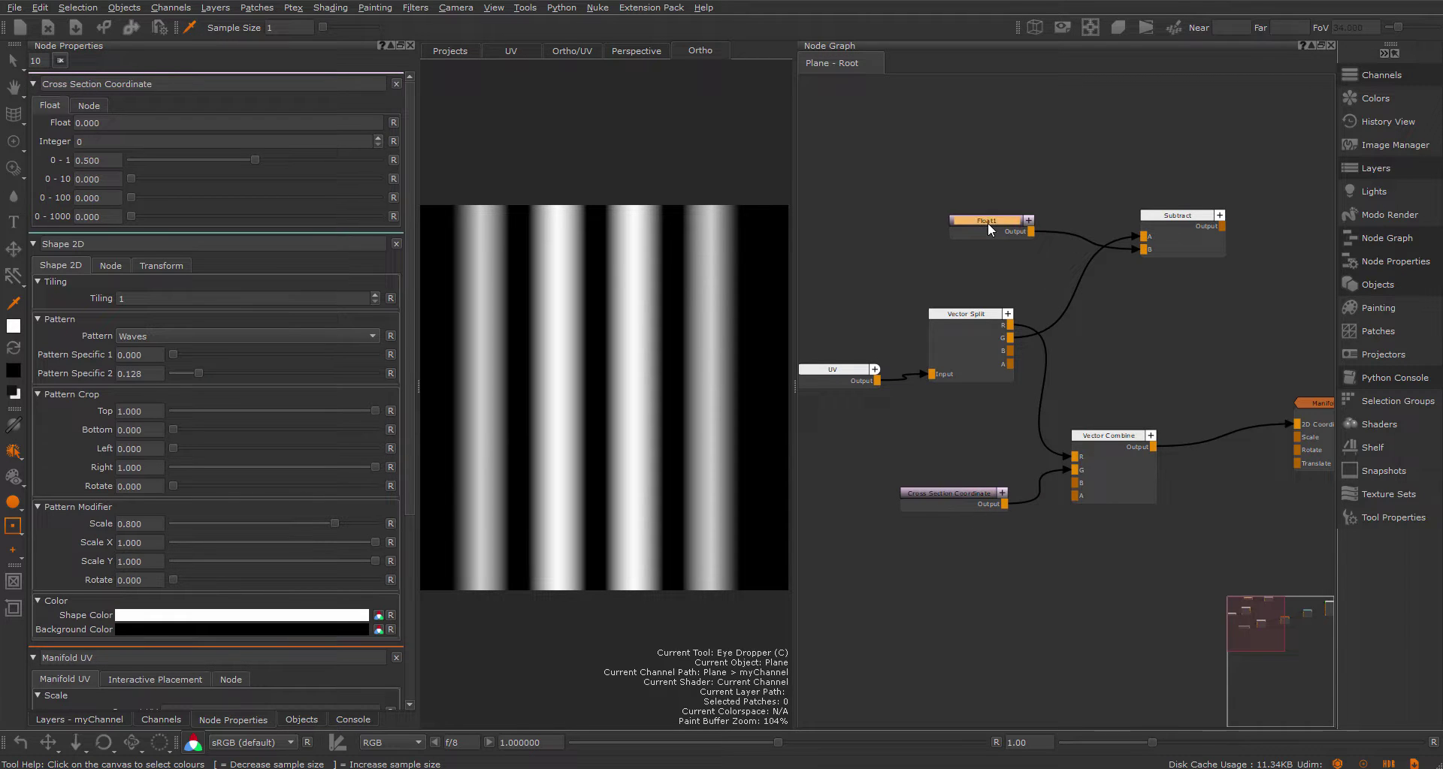
{"action": "double_click", "coordinate": [988, 222]}
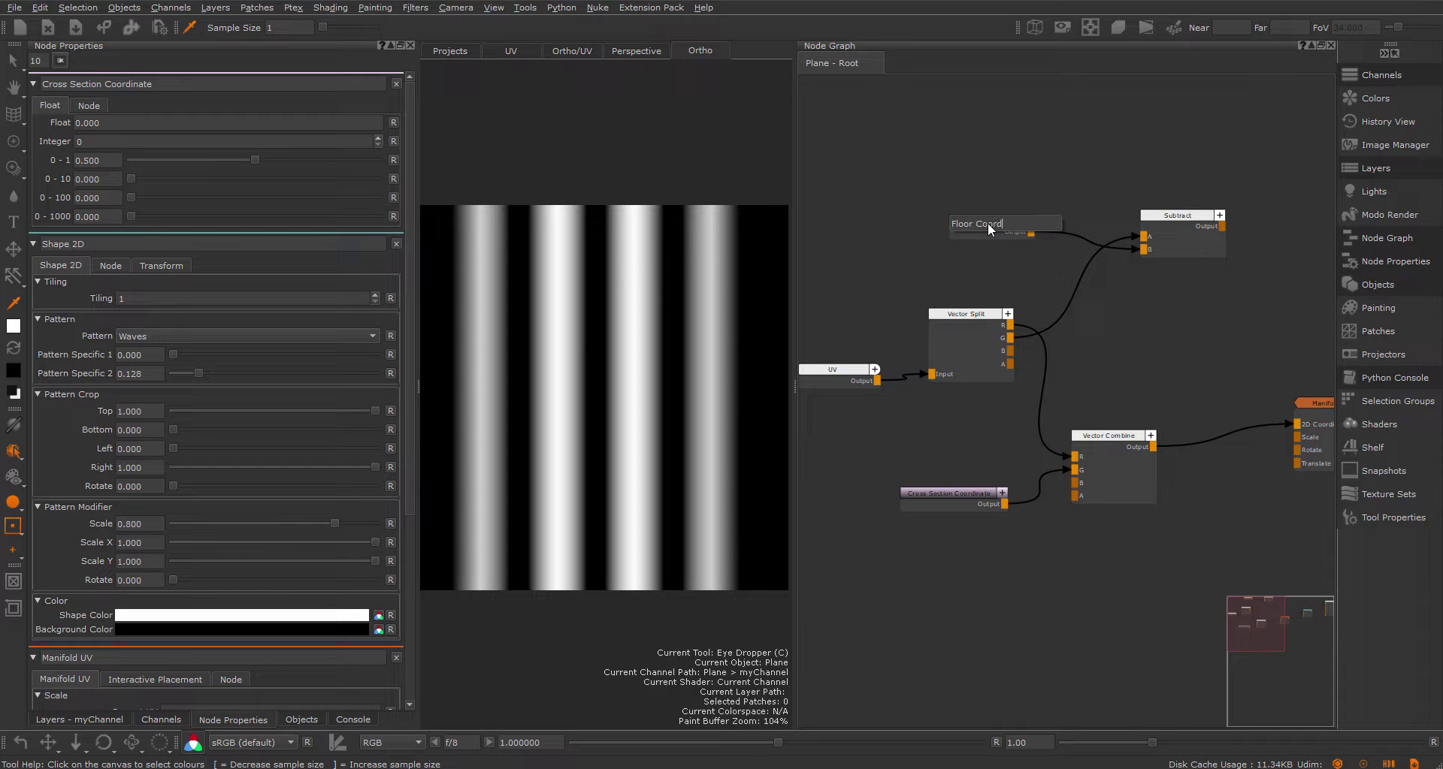
{"action": "type", "text": "Floor Coordinate"}
{"action": "key", "text": "Return"}
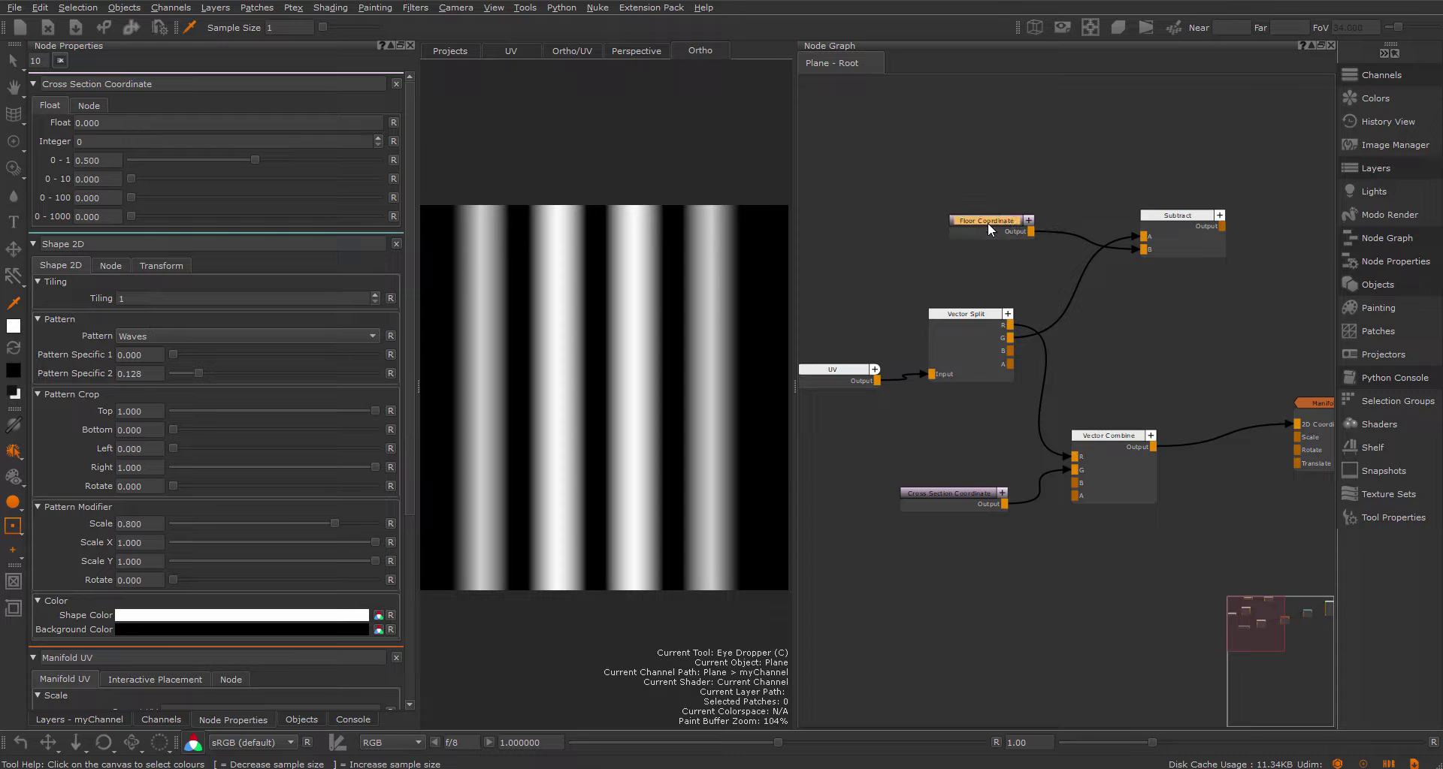
- Add a gl_oneMinus node beside the Subtract node and connect the Subtract's output to its X input
{"action": "middle_click_drag", "start_coordinate": [1272, 206], "coordinate": [1011, 242]}
{"action": "scroll", "coordinate": [1025, 234], "scroll_direction": "down", "scroll_amount": 1}
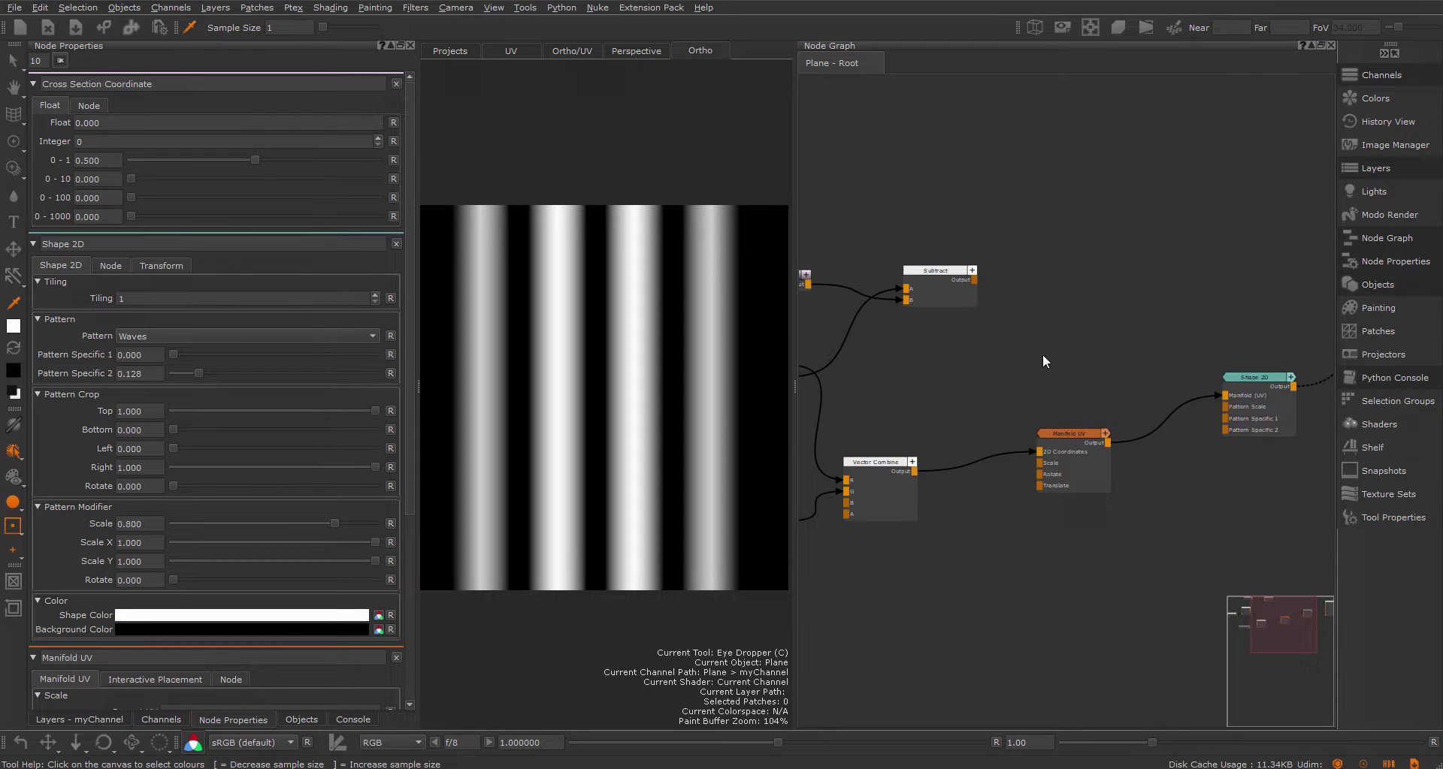
{"action": "middle_click_drag", "start_coordinate": [1003, 309], "coordinate": [1088, 245]}
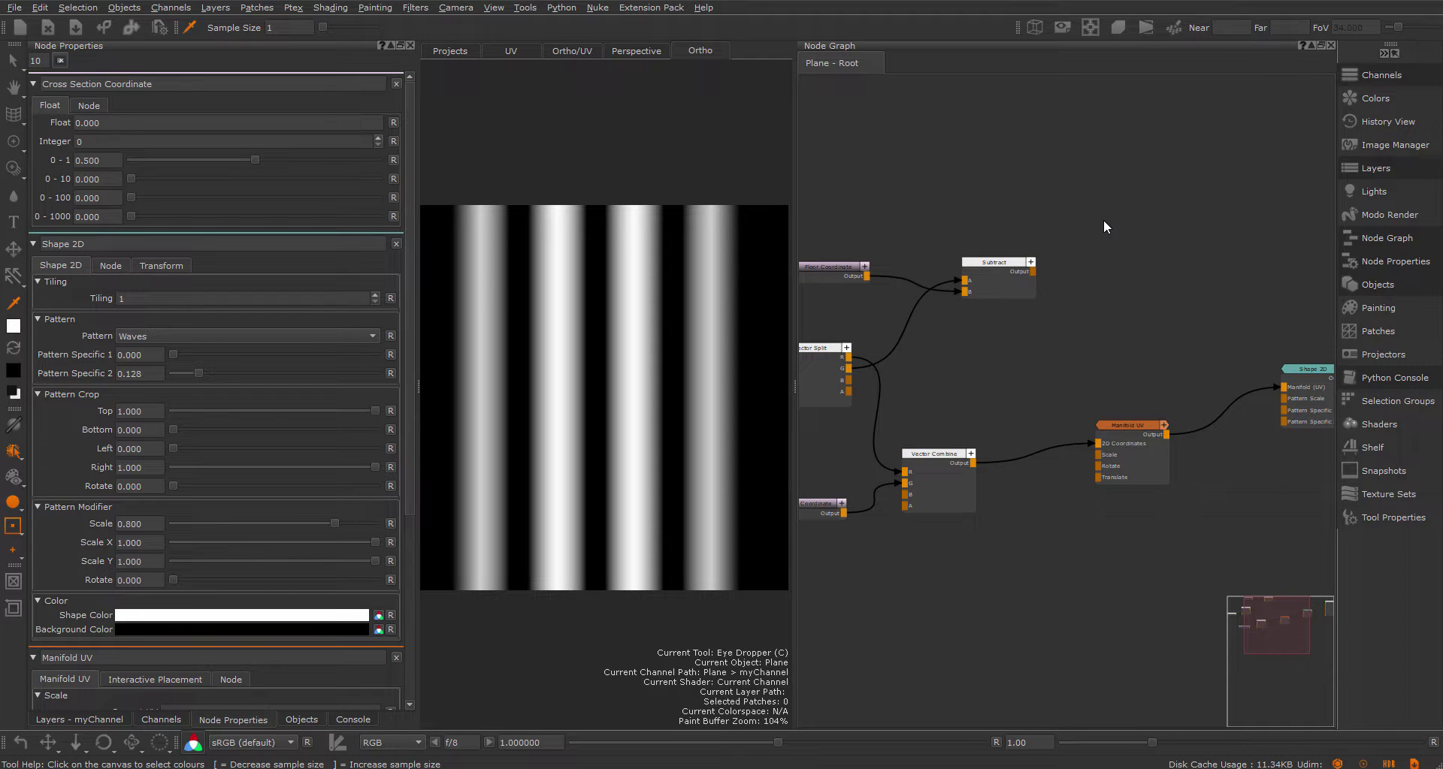
{"action": "key", "text": "Tab"}
{"action": "type", "text": "gl_o"}
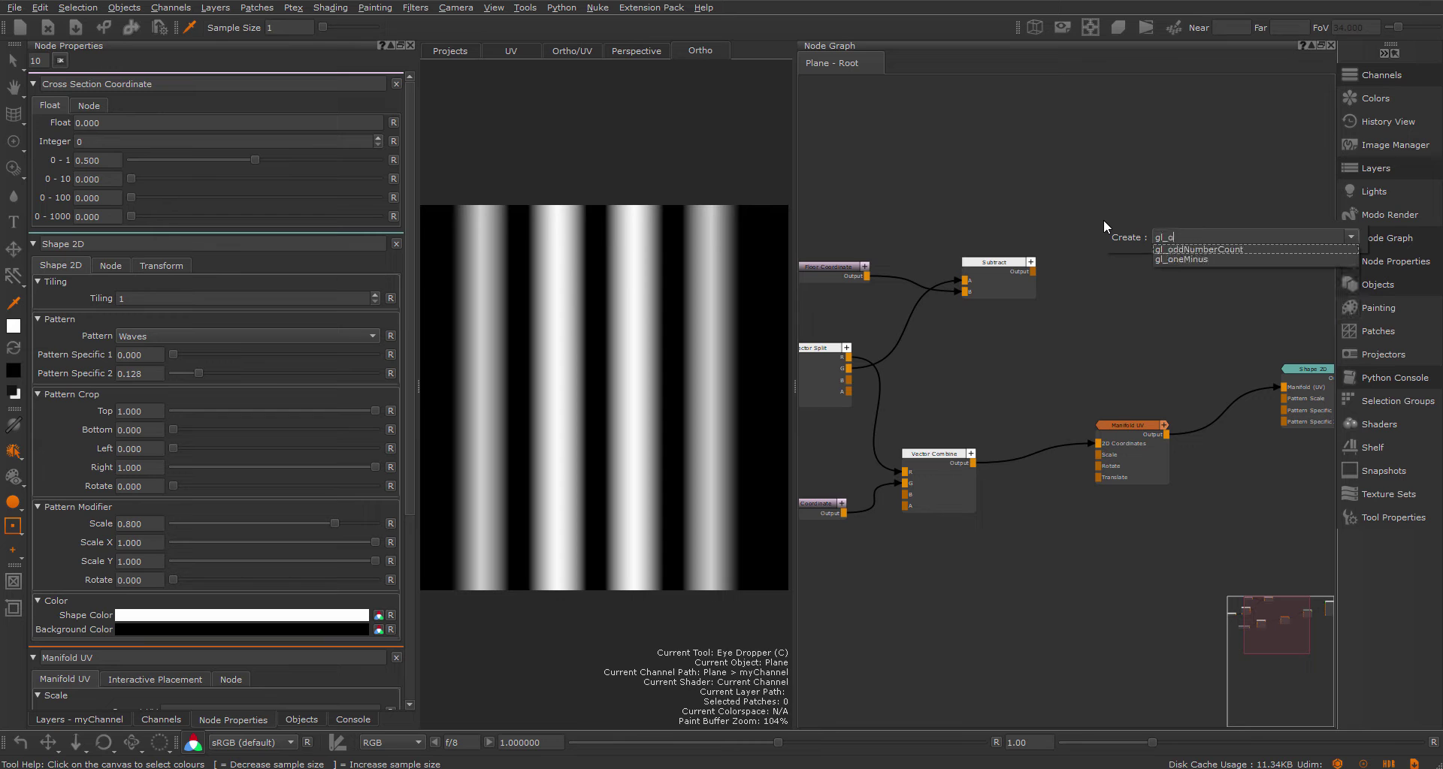
{"action": "type", "text": "ne"}
{"action": "key", "text": "Down"}
{"action": "key", "text": "Return"}
{"action": "scroll", "coordinate": [1115, 237], "scroll_direction": "up", "scroll_amount": 2}
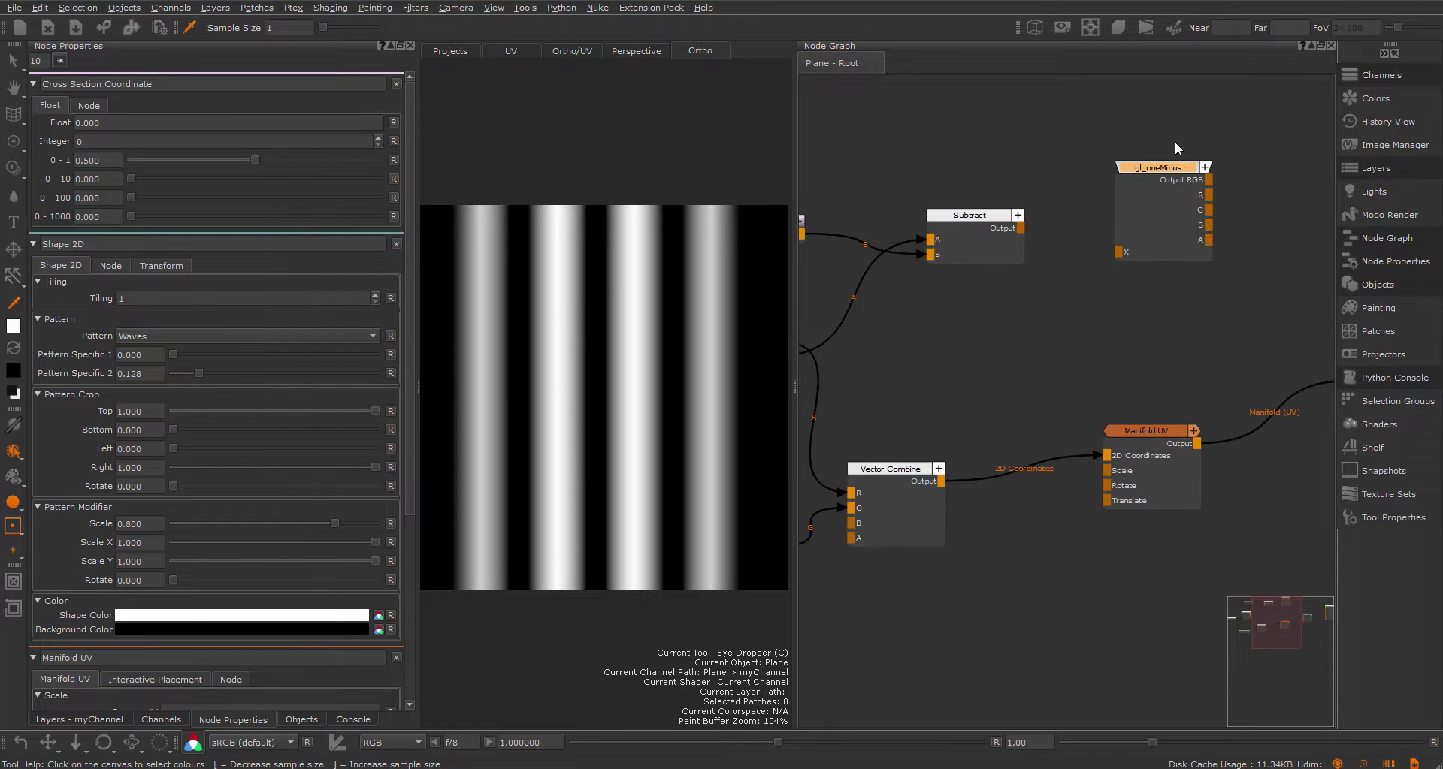
{"action": "left_click_drag", "start_coordinate": [1023, 226], "coordinate": [1118, 251]}
{"action": "scroll", "coordinate": [1130, 158], "scroll_direction": "down", "scroll_amount": 3}
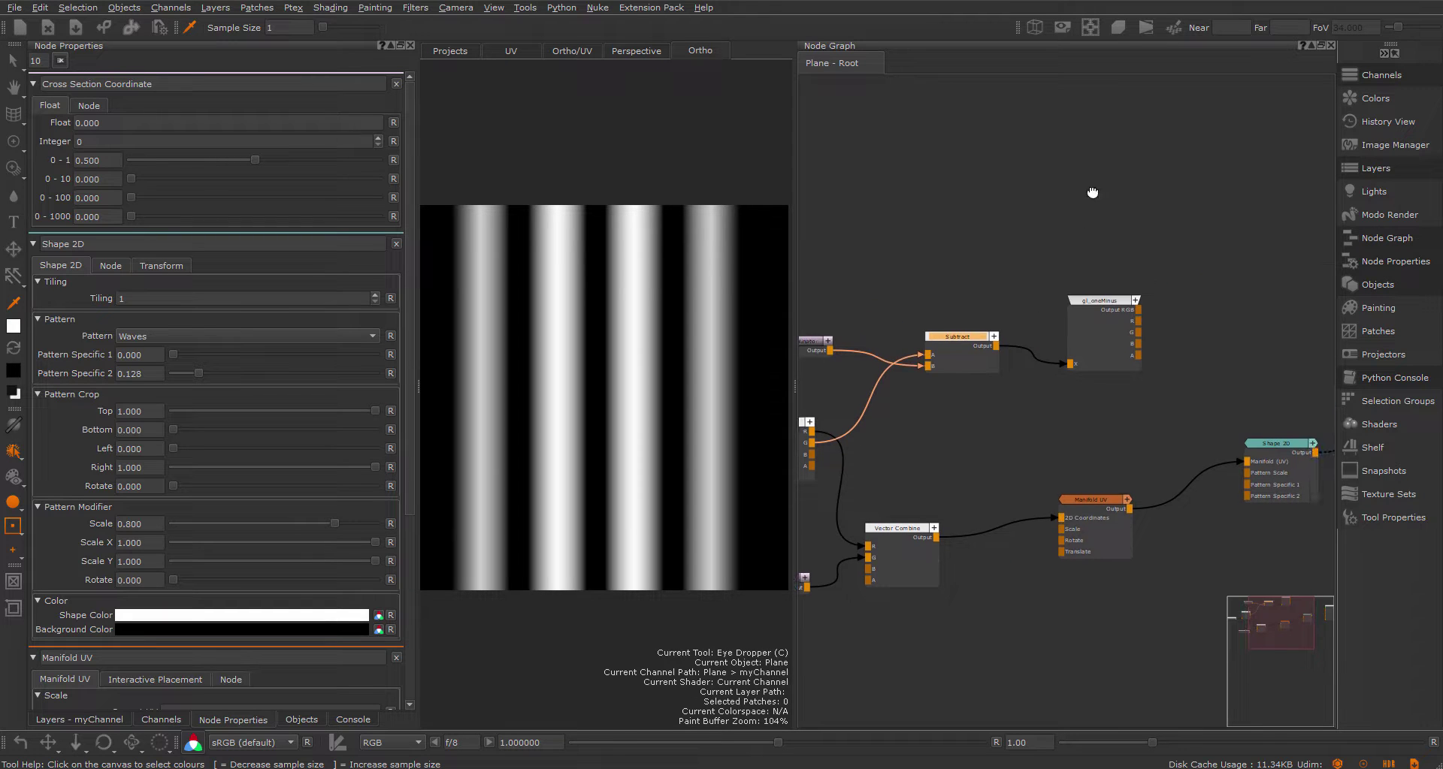
- Add a second Subtract node above gl_oneMinus and a Vector node beside it
{"action": "key", "text": "Tab"}
{"action": "type", "text": "subt"}
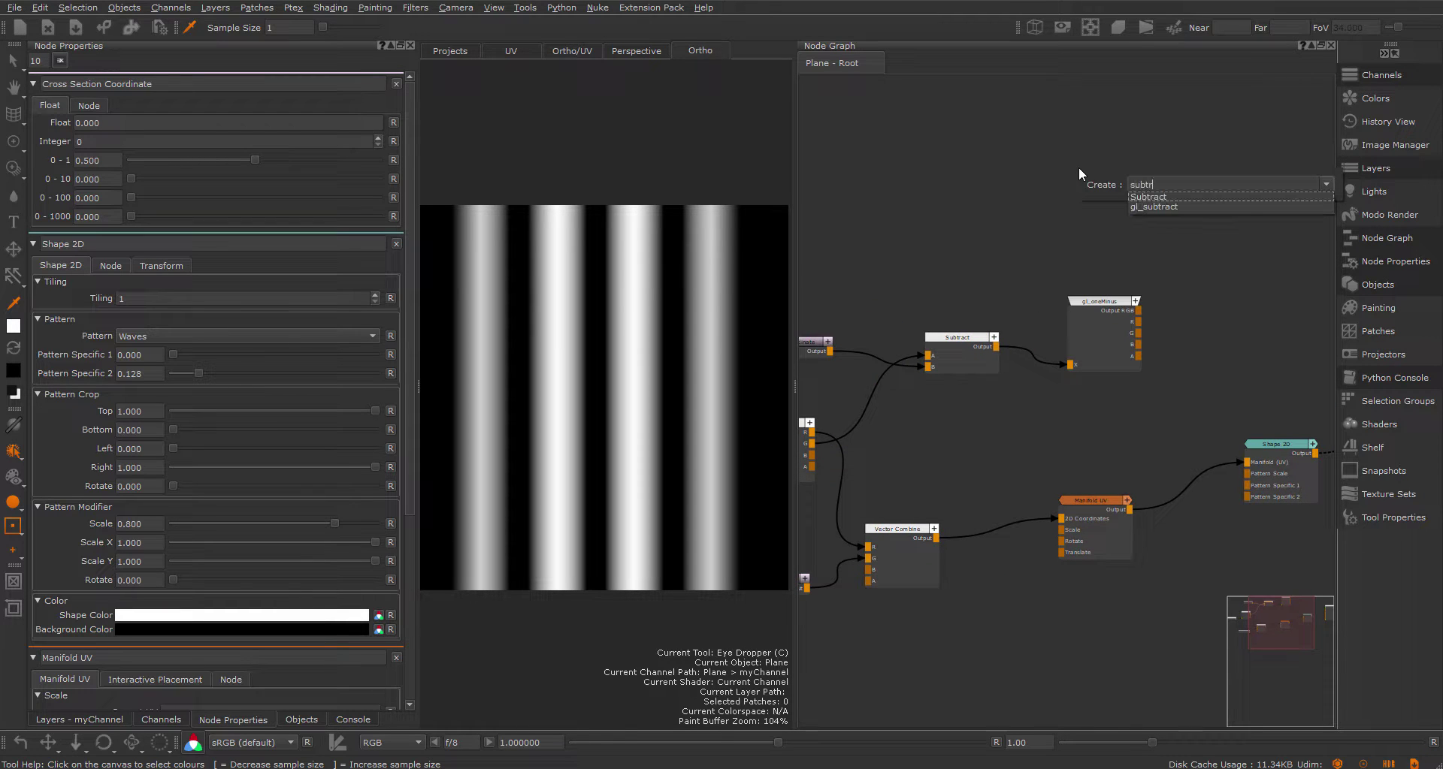
{"action": "key", "text": "Return"}
{"action": "scroll", "coordinate": [989, 178], "scroll_direction": "up", "scroll_amount": 3}
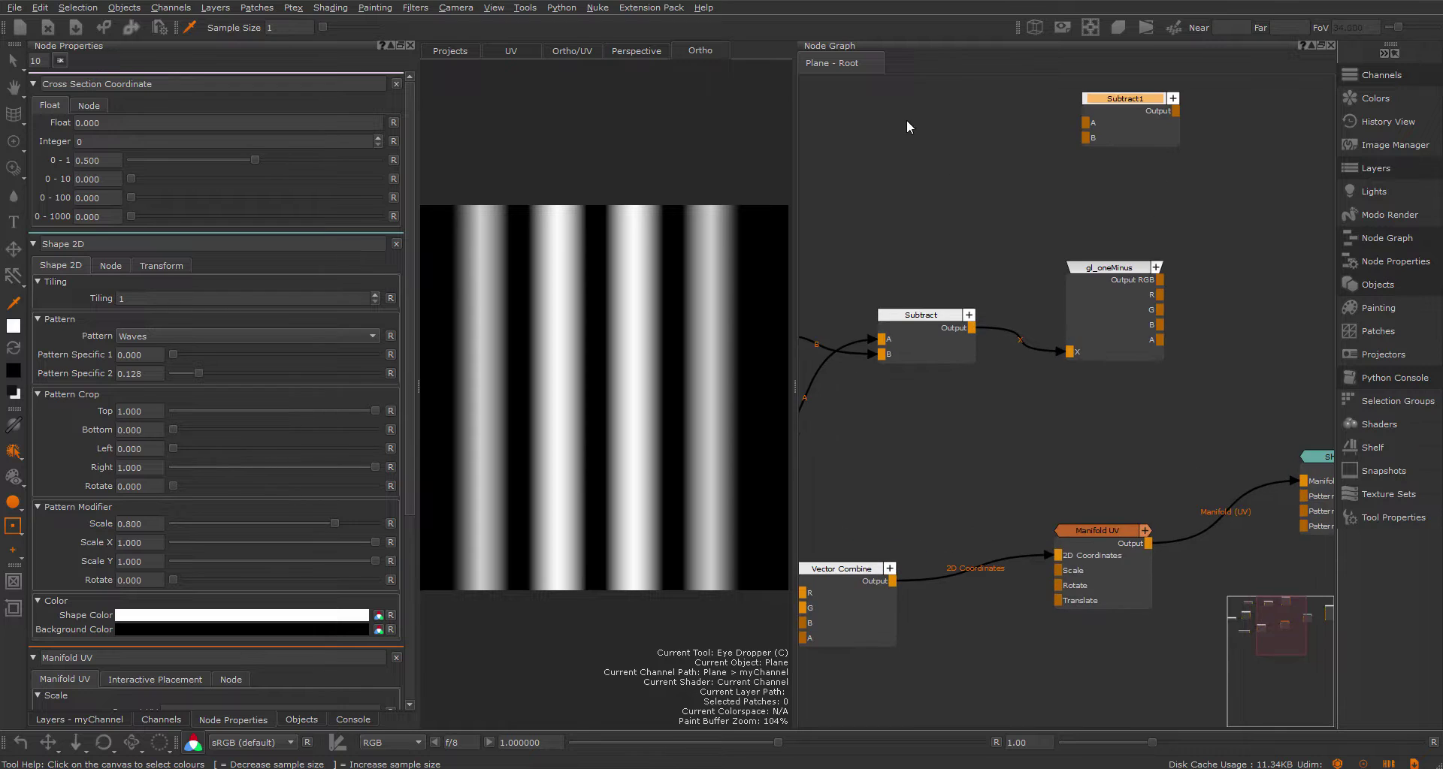
{"action": "key", "text": "Tab"}
{"action": "type", "text": "vect"}
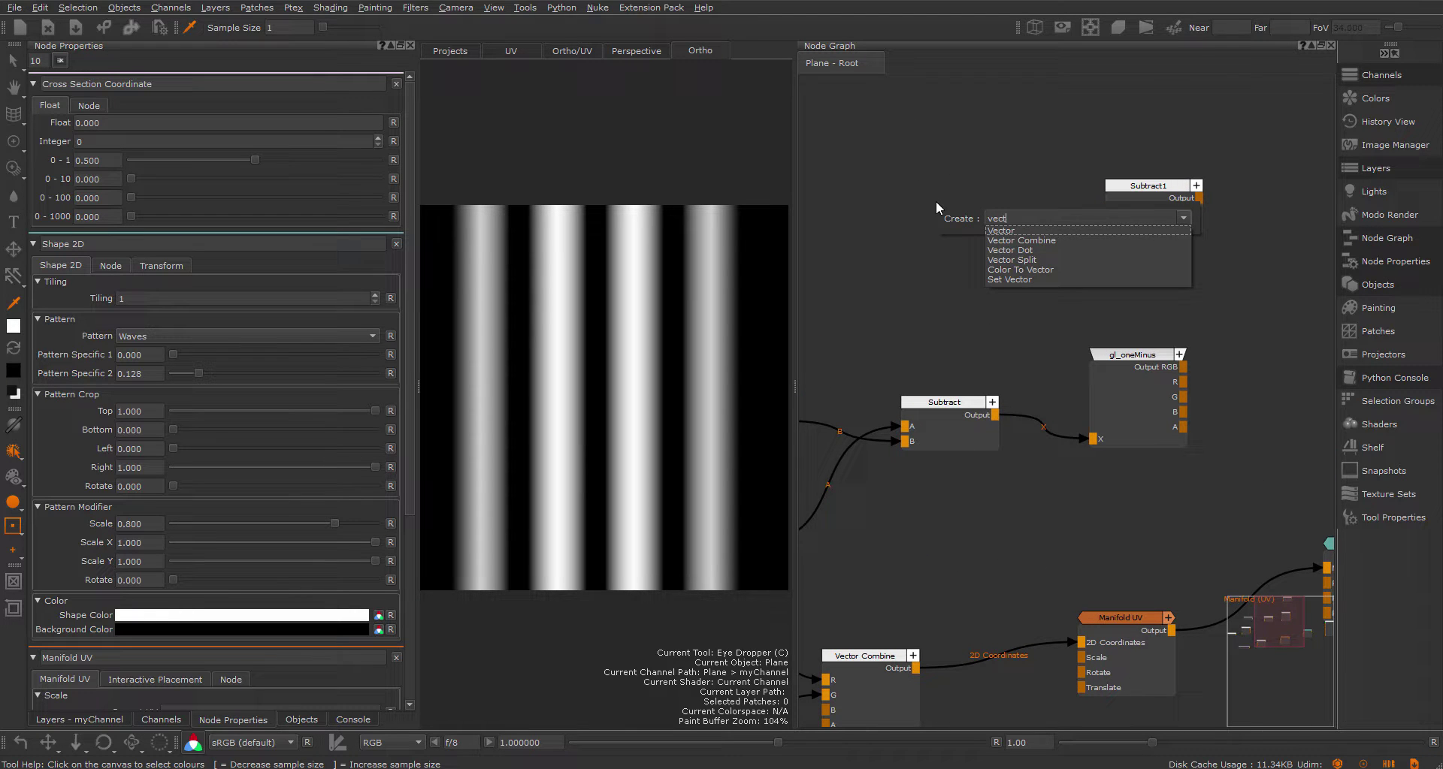
{"action": "key", "text": "Return"}
{"action": "left_click", "coordinate": [939, 209]}
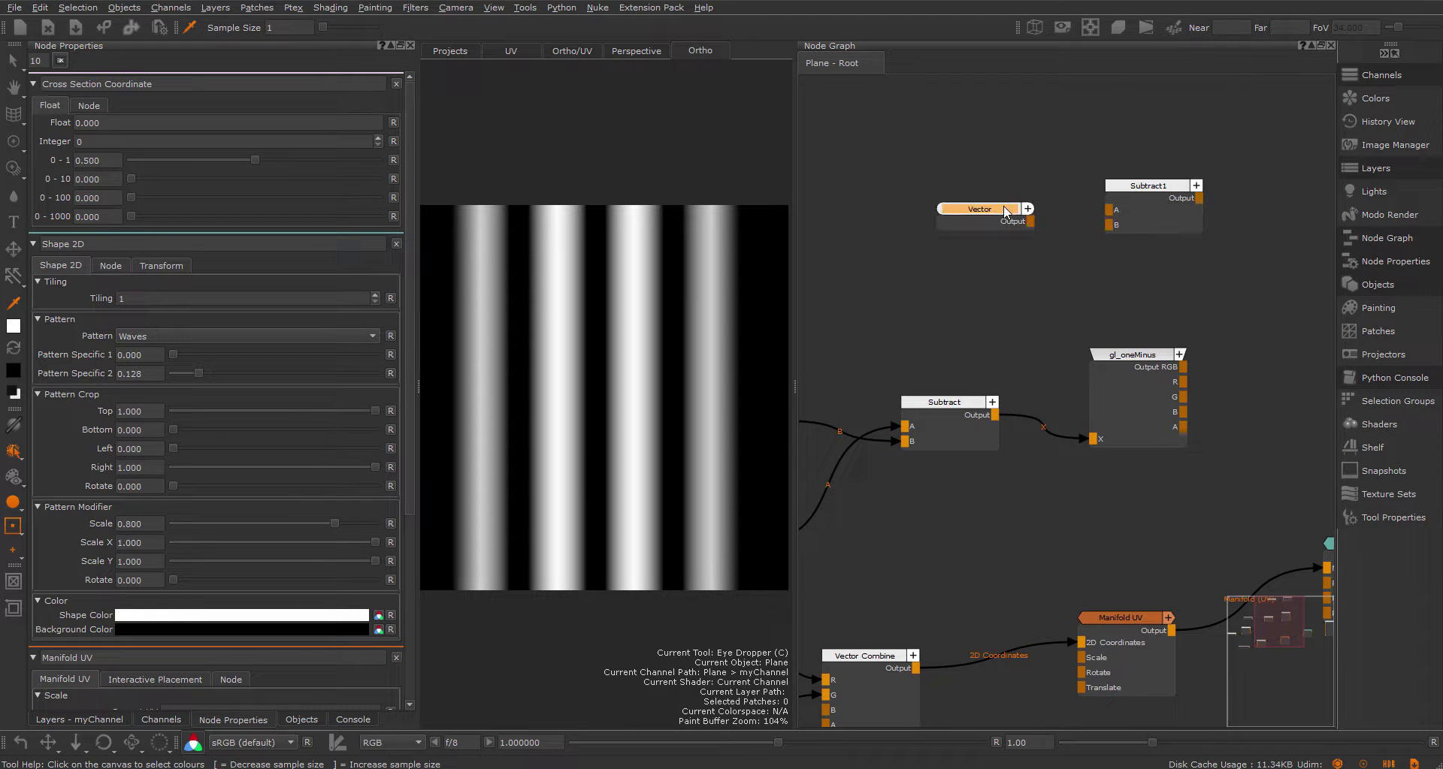
- Set the Vector's X to 1.000, then connect the Vector to the new Subtract's A input and the first Subtract's output to its B
{"action": "left_click_drag", "start_coordinate": [103, 127], "coordinate": [499, 123]}
{"action": "scroll", "coordinate": [976, 185], "scroll_direction": "up", "scroll_amount": 1}
{"action": "left_click_drag", "start_coordinate": [1019, 163], "coordinate": [1139, 148]}
{"action": "left_click_drag", "start_coordinate": [968, 148], "coordinate": [940, 120]}
{"action": "middle_click_drag", "start_coordinate": [950, 263], "coordinate": [1041, 299]}
{"action": "left_click_drag", "start_coordinate": [1232, 405], "coordinate": [1263, 440]}
{"action": "left_click_drag", "start_coordinate": [1062, 455], "coordinate": [1080, 203]}
{"action": "middle_click_drag", "start_coordinate": [1182, 272], "coordinate": [897, 330]}
{"action": "scroll", "coordinate": [897, 331], "scroll_direction": "down", "scroll_amount": 2}
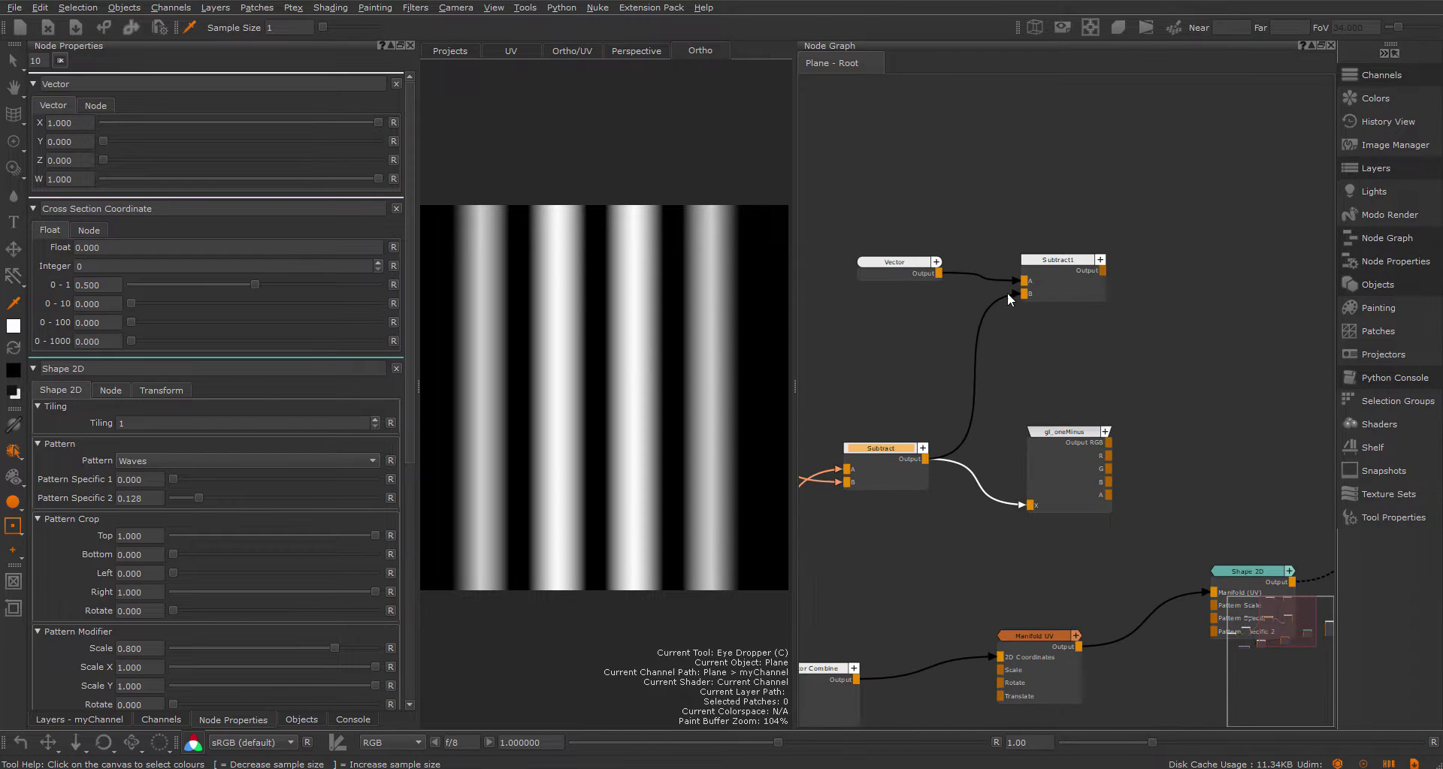
- Delete the Vector node and the second Subtract node
{"action": "left_click_drag", "start_coordinate": [870, 214], "coordinate": [1080, 293]}
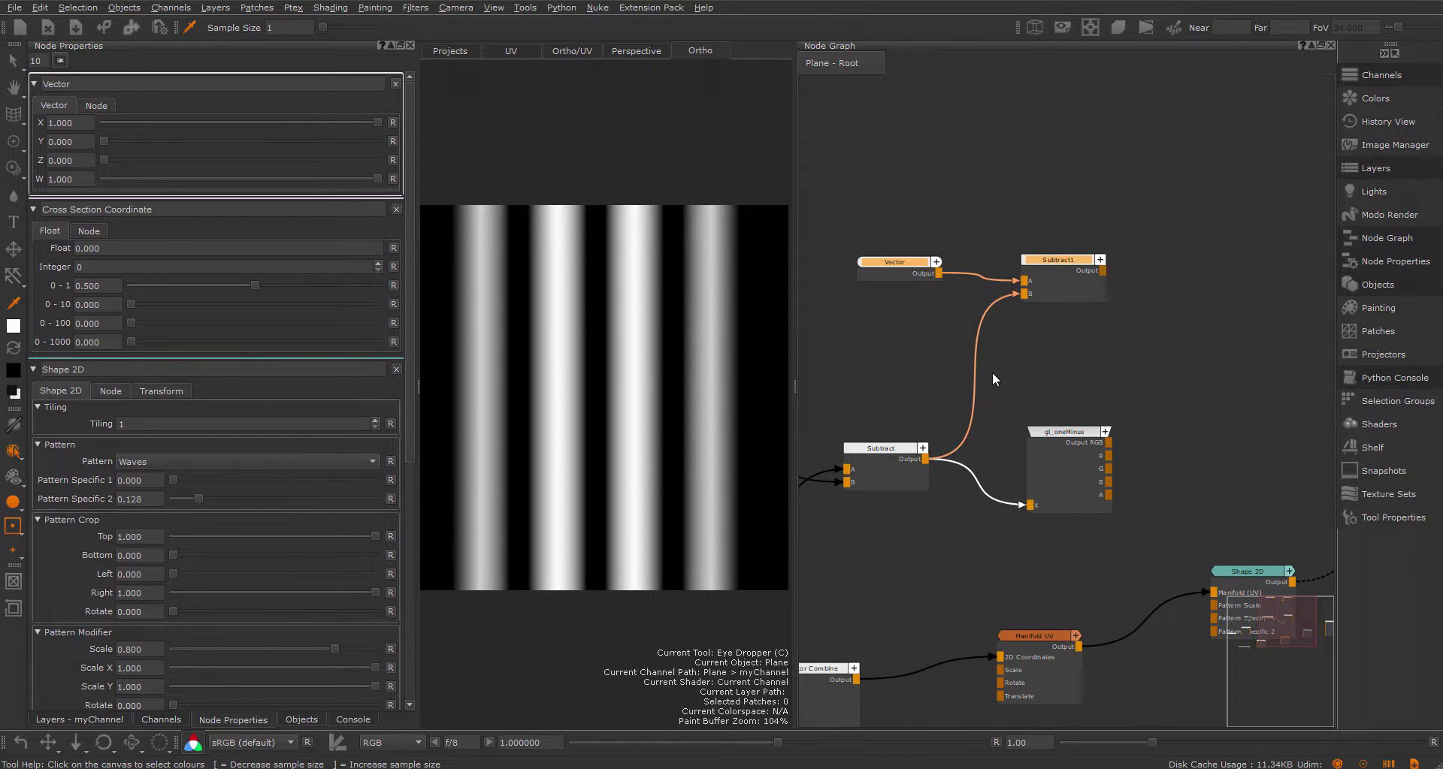
{"action": "scroll", "coordinate": [927, 392], "scroll_direction": "up", "scroll_amount": 1}
{"action": "middle_click_drag", "start_coordinate": [928, 393], "coordinate": [876, 427]}
{"action": "scroll", "coordinate": [876, 427], "scroll_direction": "down", "scroll_amount": 1}
{"action": "left_click_drag", "start_coordinate": [816, 286], "coordinate": [1069, 379]}
{"action": "key", "text": "Delete"}
- Reposition the Shape 2D node and move the Viewer node farther away to make room between them
{"action": "middle_click_drag", "start_coordinate": [1056, 444], "coordinate": [939, 338]}
{"action": "scroll", "coordinate": [1043, 366], "scroll_direction": "down", "scroll_amount": 2}
{"action": "left_click_drag", "start_coordinate": [1094, 497], "coordinate": [1031, 544]}
{"action": "middle_click_drag", "start_coordinate": [1026, 454], "coordinate": [952, 422]}
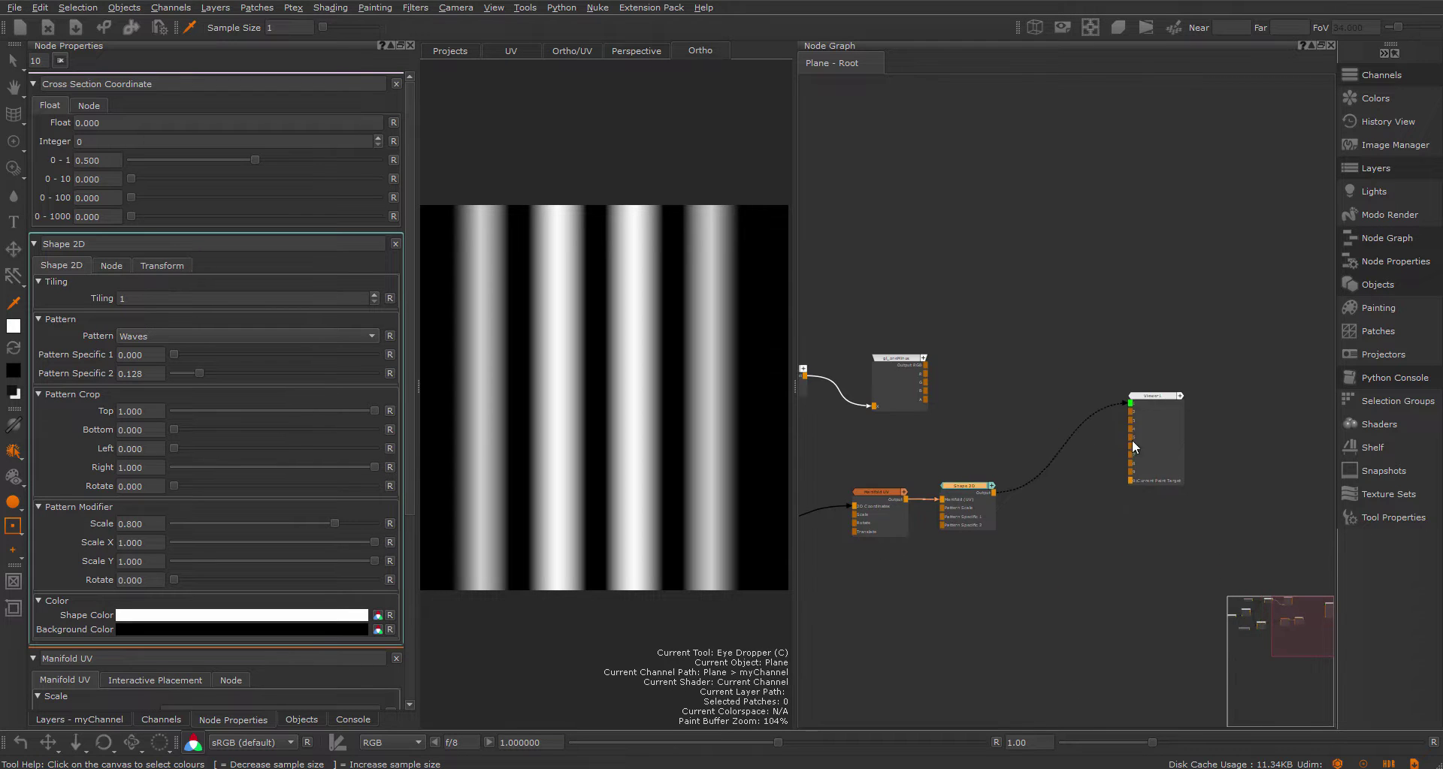
{"action": "left_click_drag", "start_coordinate": [1153, 436], "coordinate": [1283, 524]}
{"action": "scroll", "coordinate": [1093, 426], "scroll_direction": "up", "scroll_amount": 2}
- Add a Condition node in the space above and beyond the Shape 2D node
{"action": "left_click", "coordinate": [1059, 399]}
{"action": "key", "text": "Tab"}
{"action": "type", "text": "Condition"}
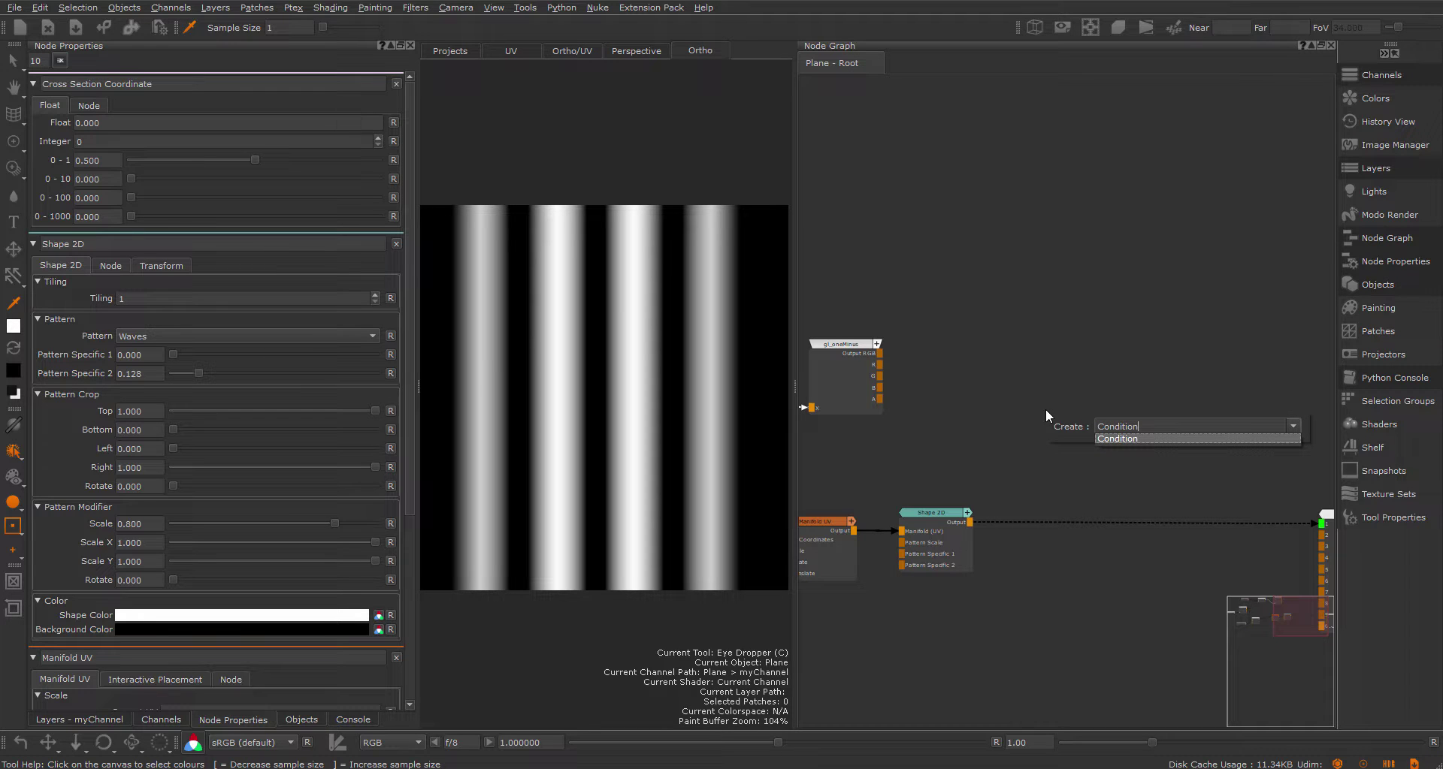
{"action": "key", "text": "Return"}
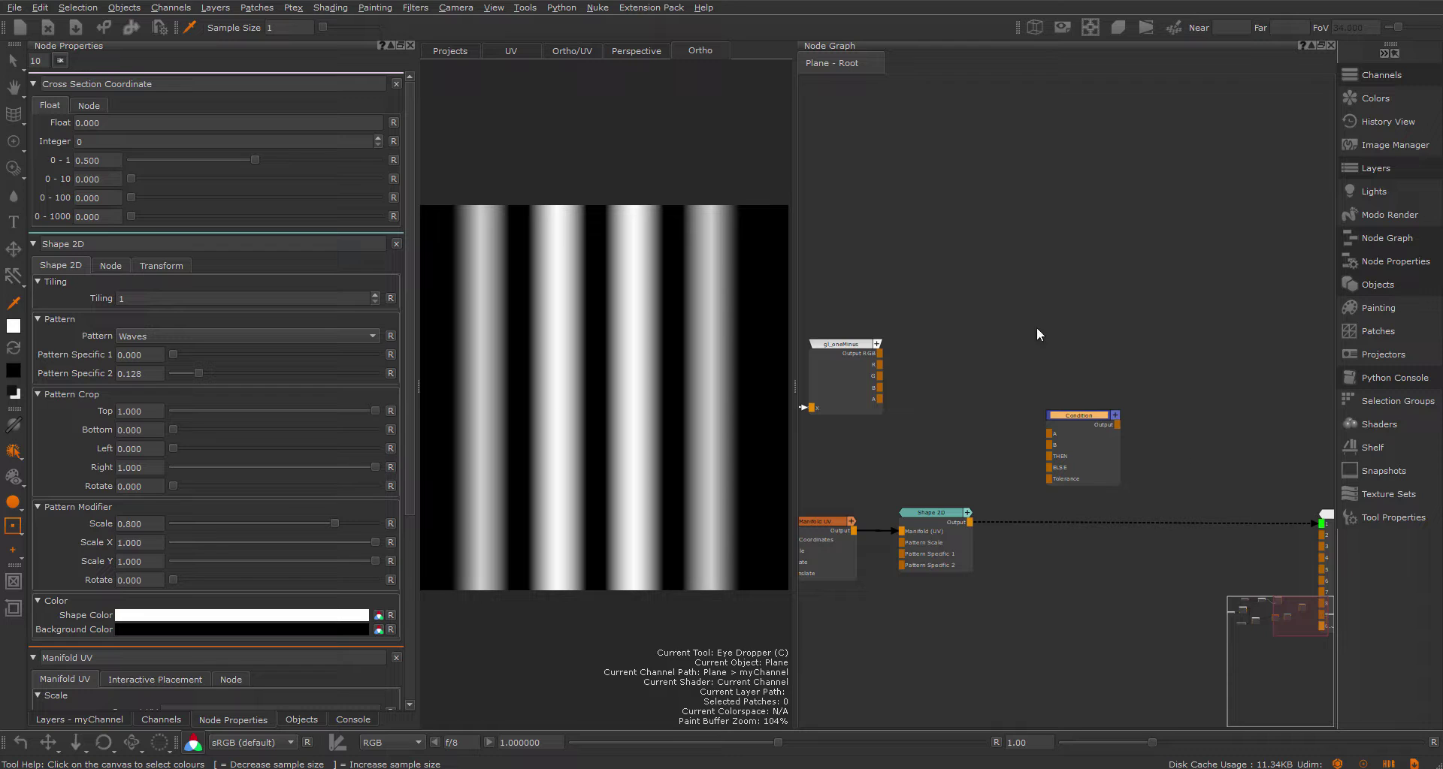
{"action": "scroll", "coordinate": [1052, 443], "scroll_direction": "up", "scroll_amount": 4}
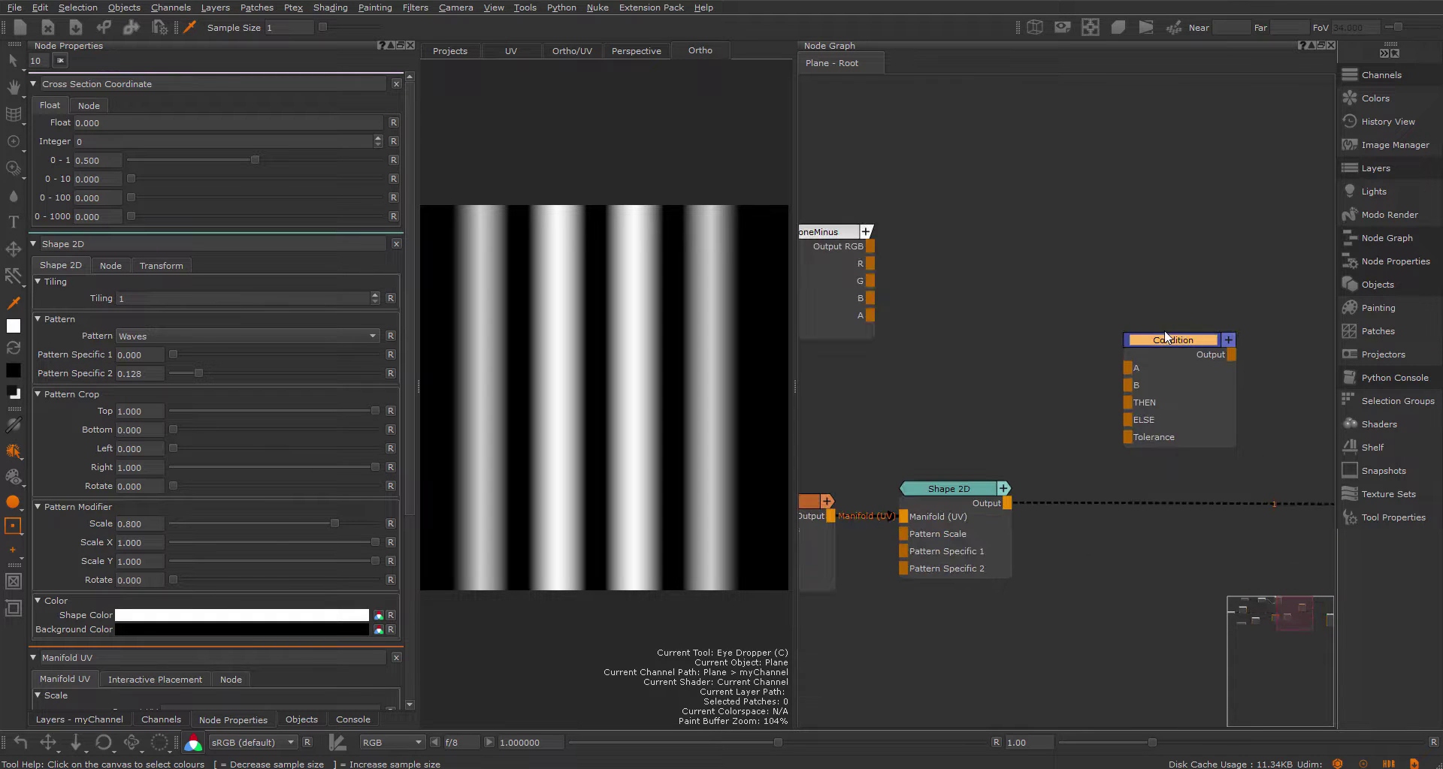
{"action": "left_click_drag", "start_coordinate": [1179, 348], "coordinate": [1174, 328]}
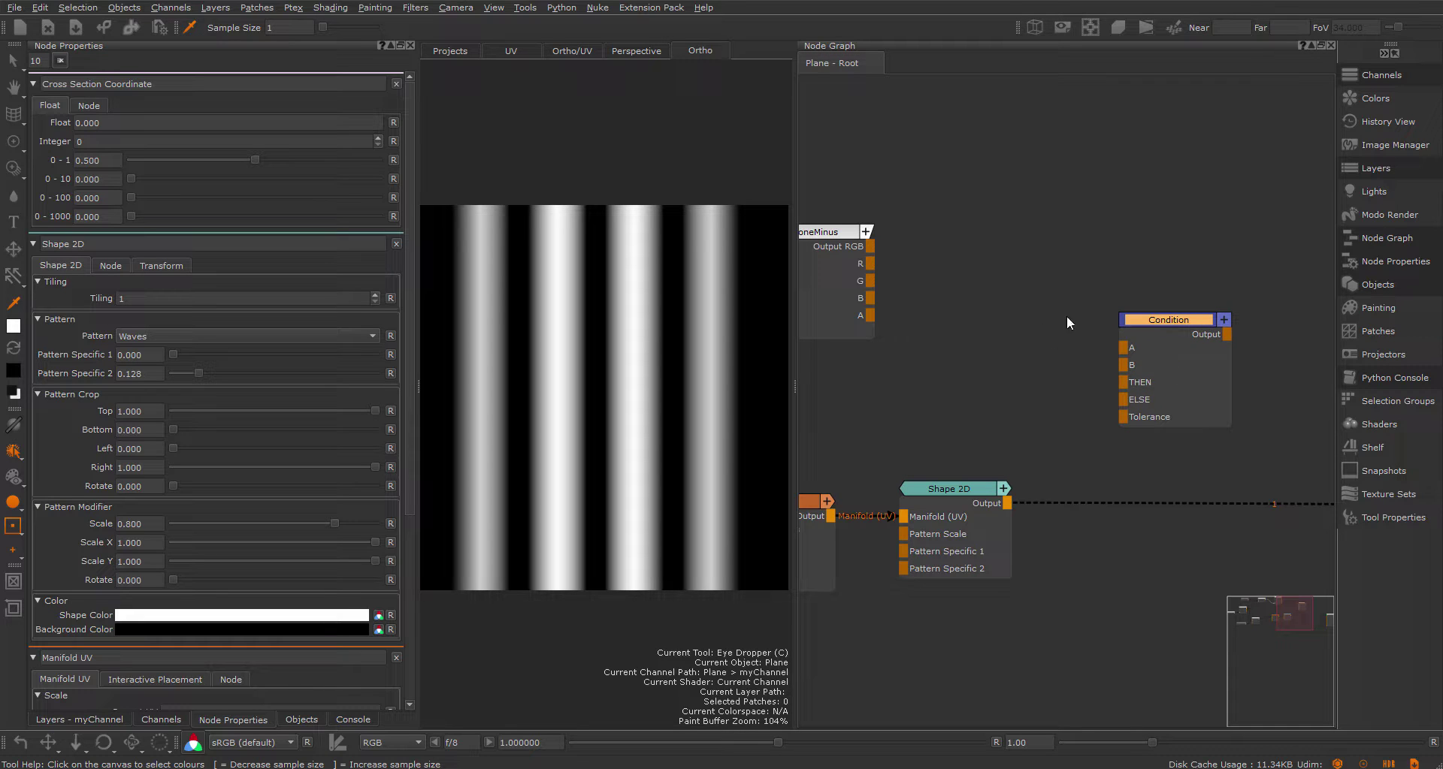
- Connect the Shape 2D output to the Condition's A input and gl_oneMinus's Output RGB to its B input
{"action": "left_click", "coordinate": [1010, 504]}
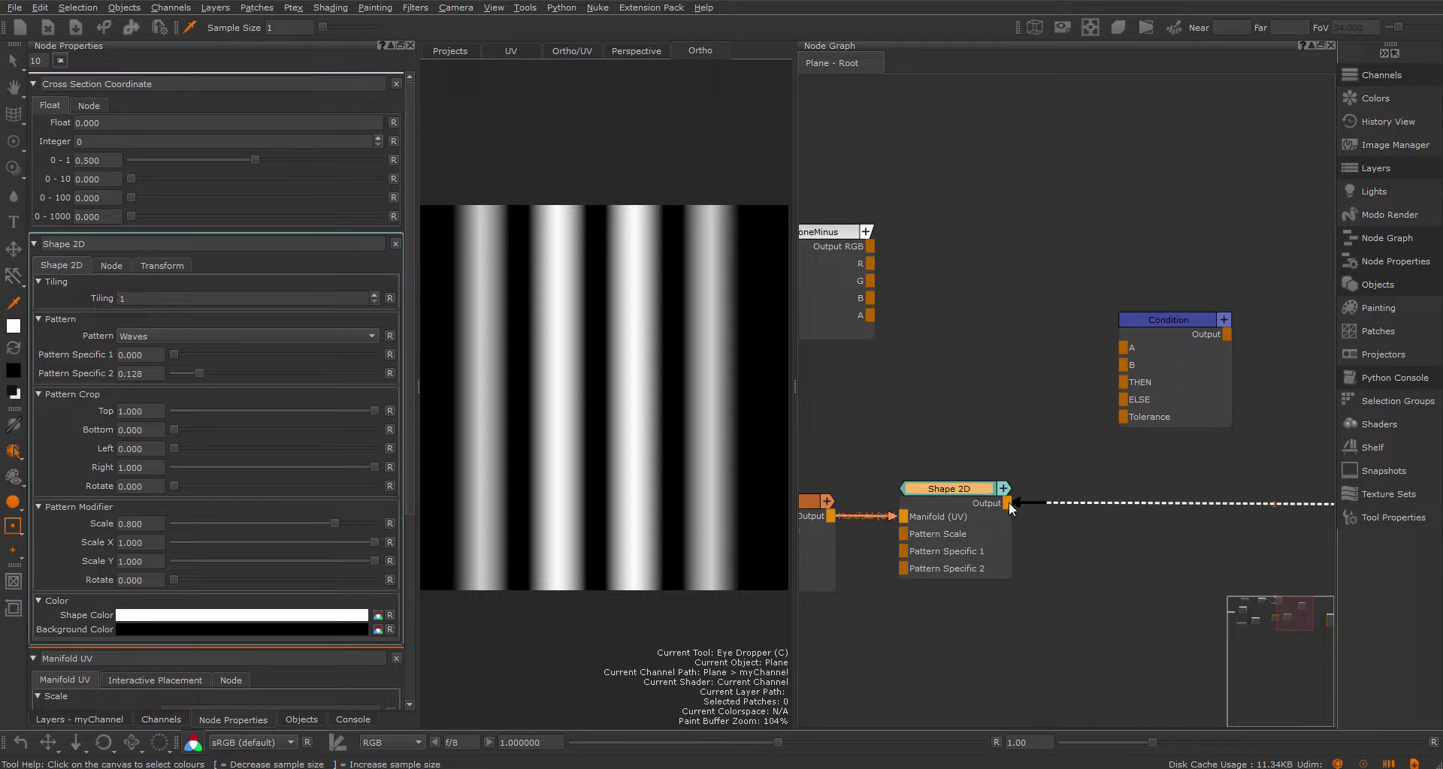
{"action": "left_click_drag", "start_coordinate": [1012, 509], "coordinate": [1127, 347]}
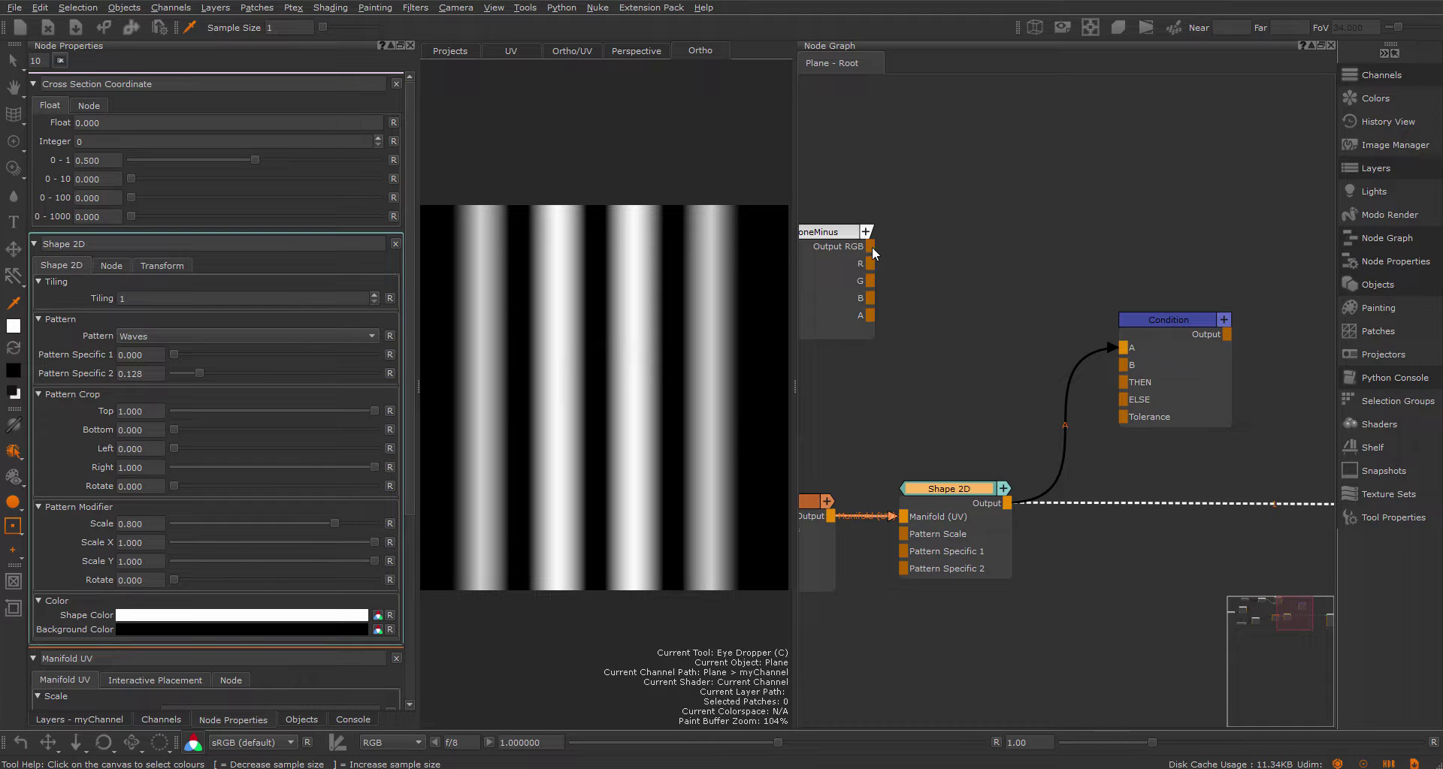
{"action": "middle_click_drag", "start_coordinate": [925, 258], "coordinate": [934, 258]}
{"action": "left_click_drag", "start_coordinate": [885, 242], "coordinate": [1139, 368]}
- Connect the Condition node's output to the Viewer to preview the comparison on the plane
{"action": "scroll", "coordinate": [1010, 239], "scroll_direction": "down", "scroll_amount": 2}
{"action": "left_click", "coordinate": [1143, 338]}
{"action": "key", "text": "1"}
{"action": "scroll", "coordinate": [654, 410], "scroll_direction": "down", "scroll_amount": 2}
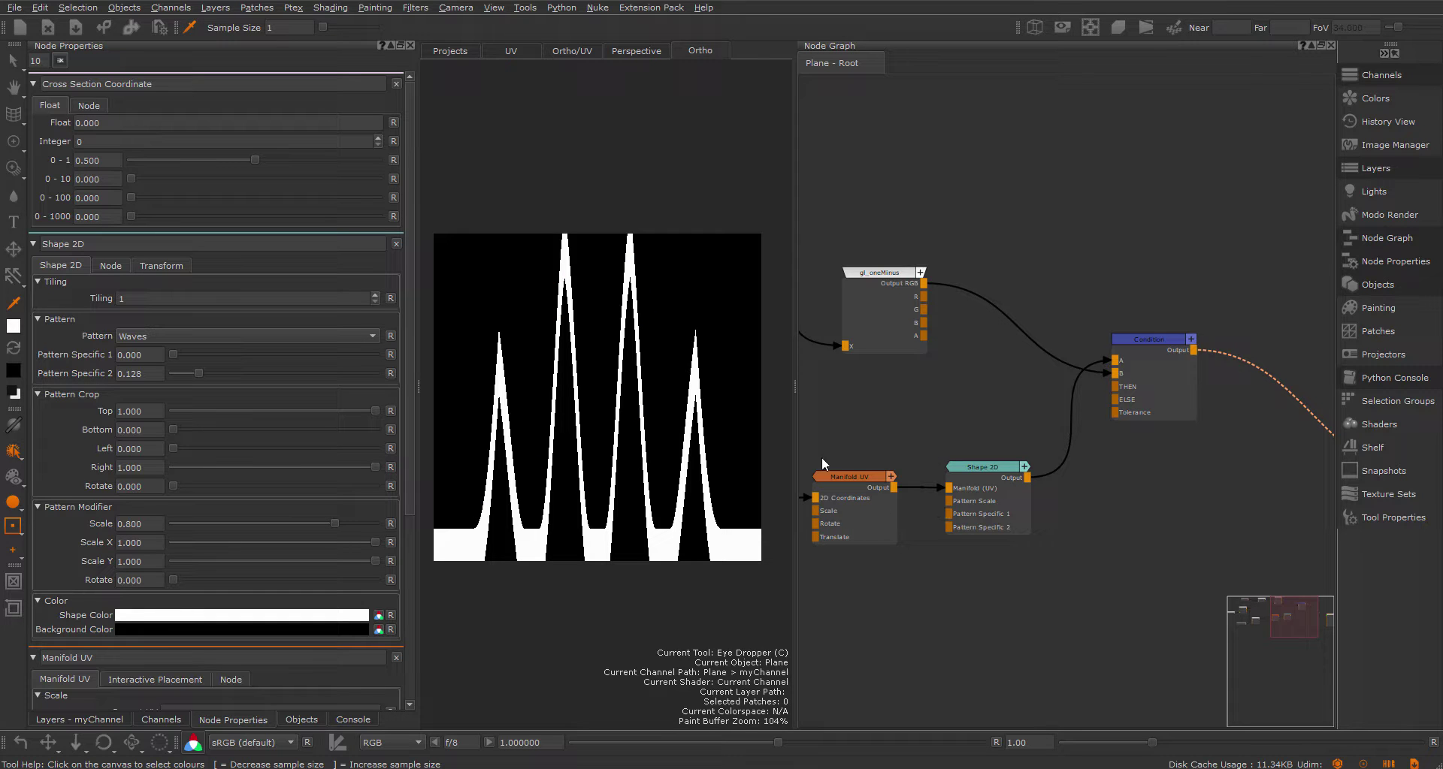
- Try the A largen B comparison on the Condition node, and set it to A smaller B
{"action": "left_click", "coordinate": [1143, 340]}
{"action": "left_click", "coordinate": [250, 121]}
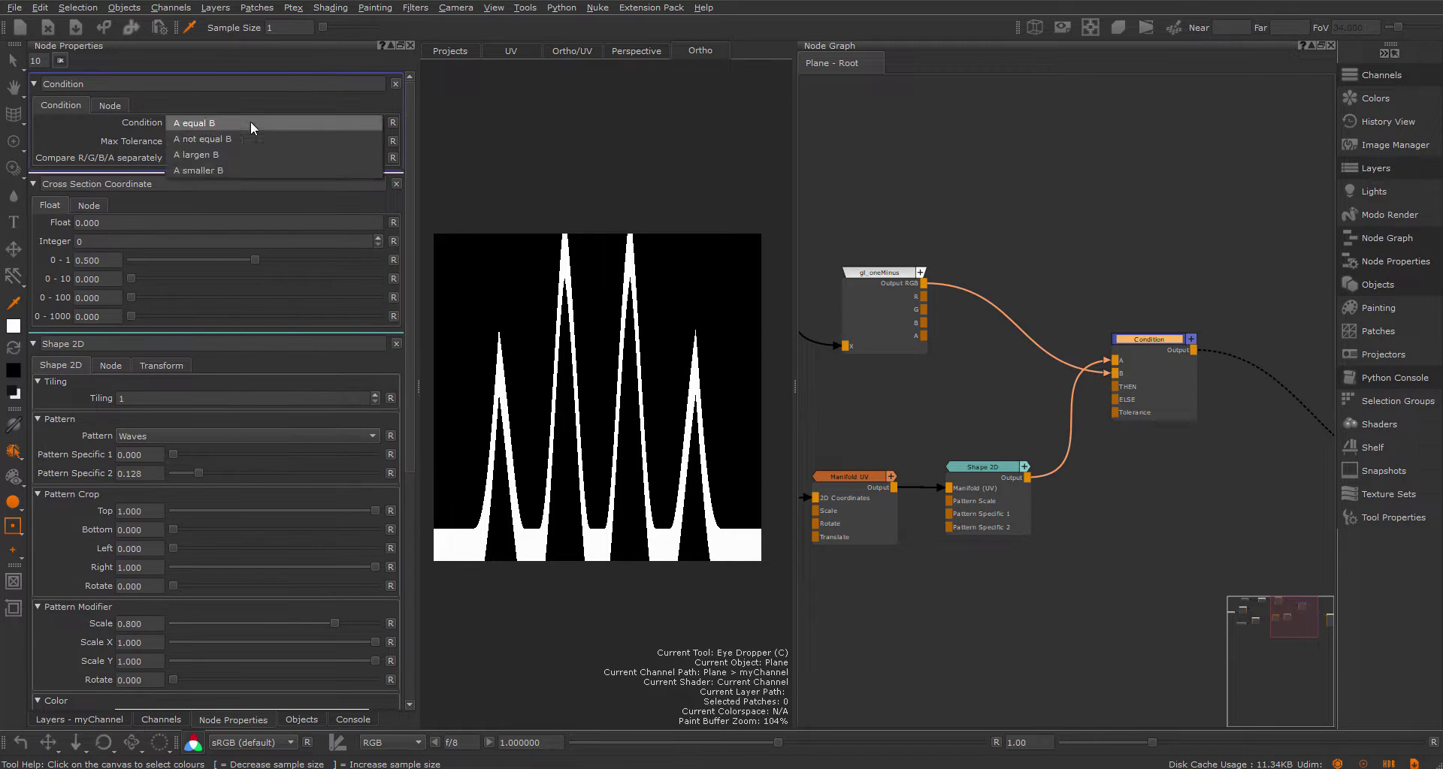
{"action": "left_click", "coordinate": [232, 155]}
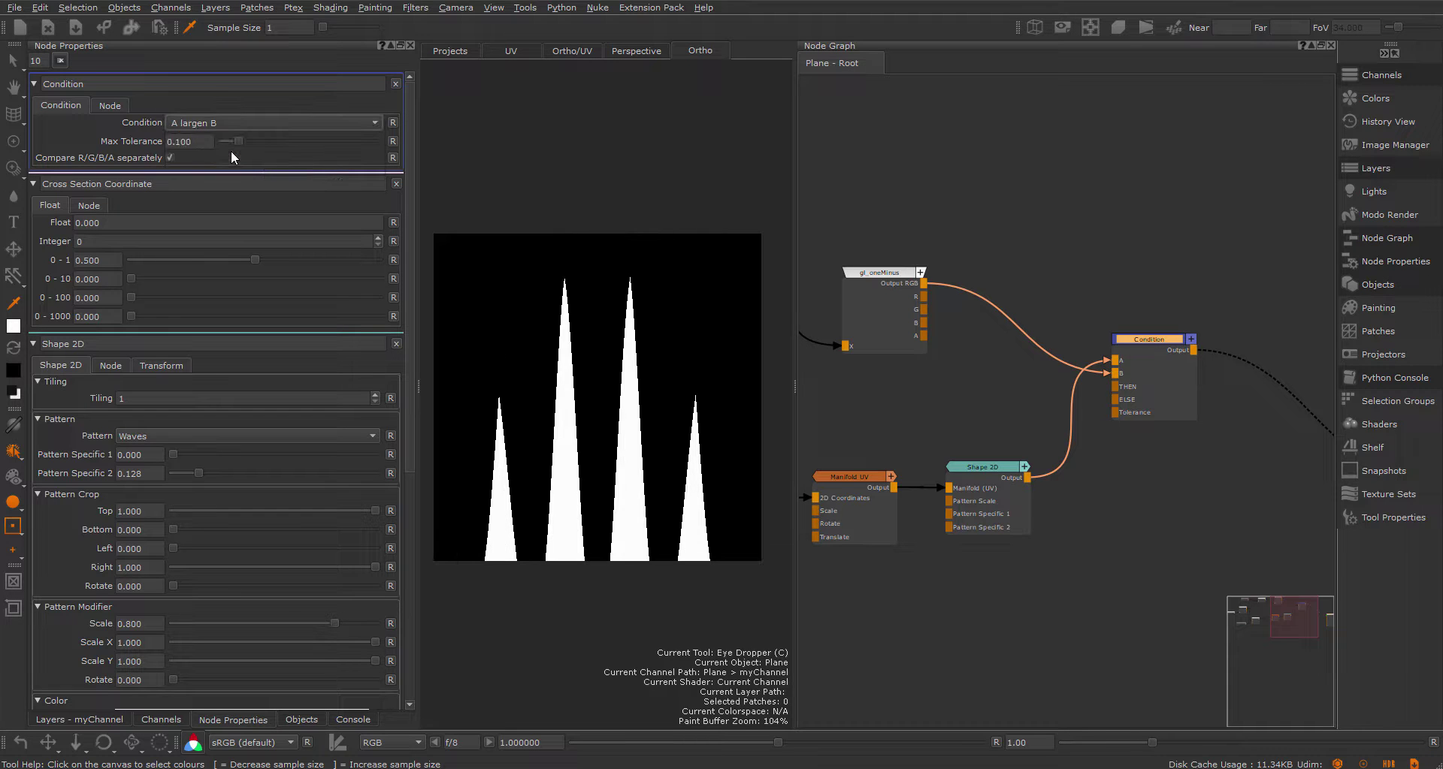
{"action": "left_click", "coordinate": [218, 120]}
{"action": "left_click", "coordinate": [227, 139]}
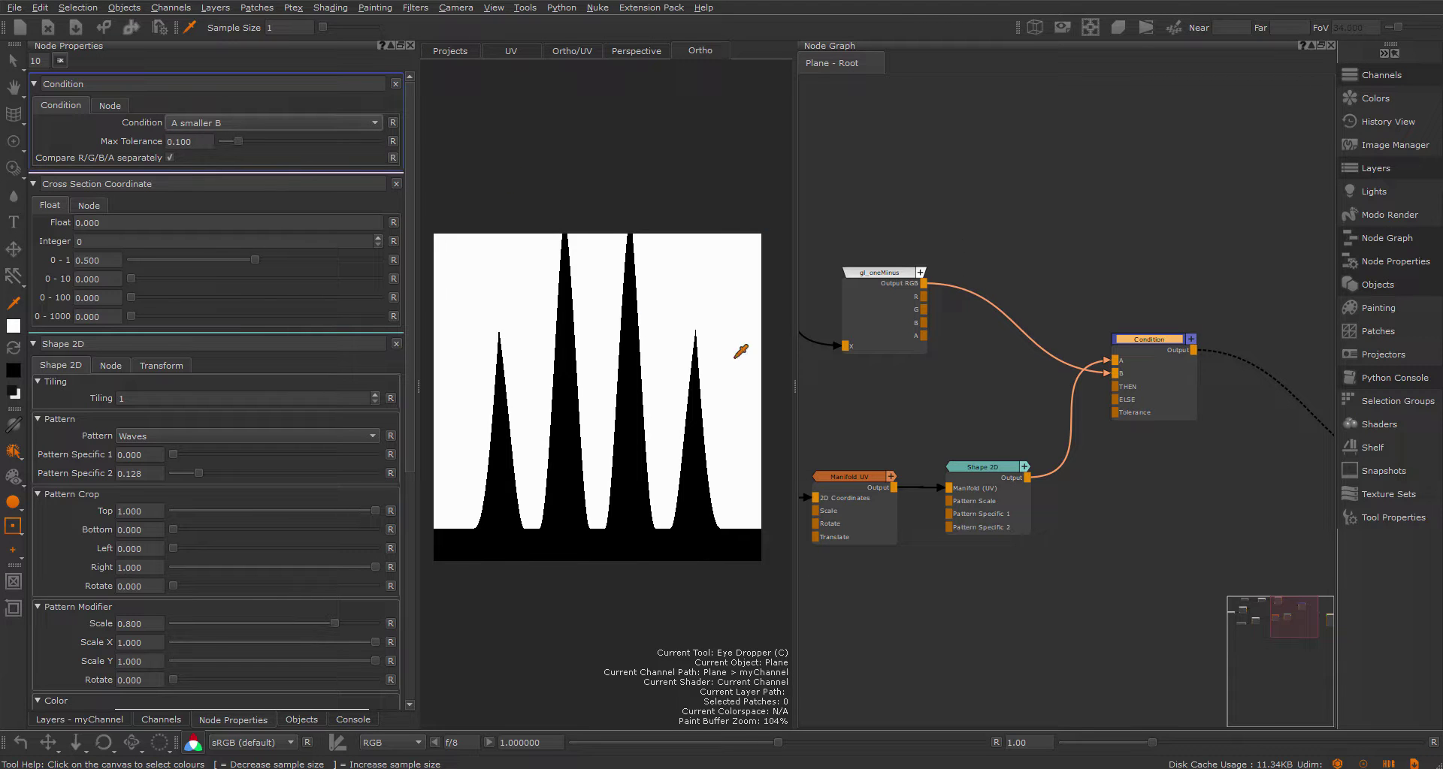
- Set the Floor Coordinate node's 0-1 value to 0.095
{"action": "middle_click_drag", "start_coordinate": [859, 426], "coordinate": [1171, 456]}
{"action": "right_click_drag", "start_coordinate": [648, 411], "coordinate": [606, 374], "text": "alt"}
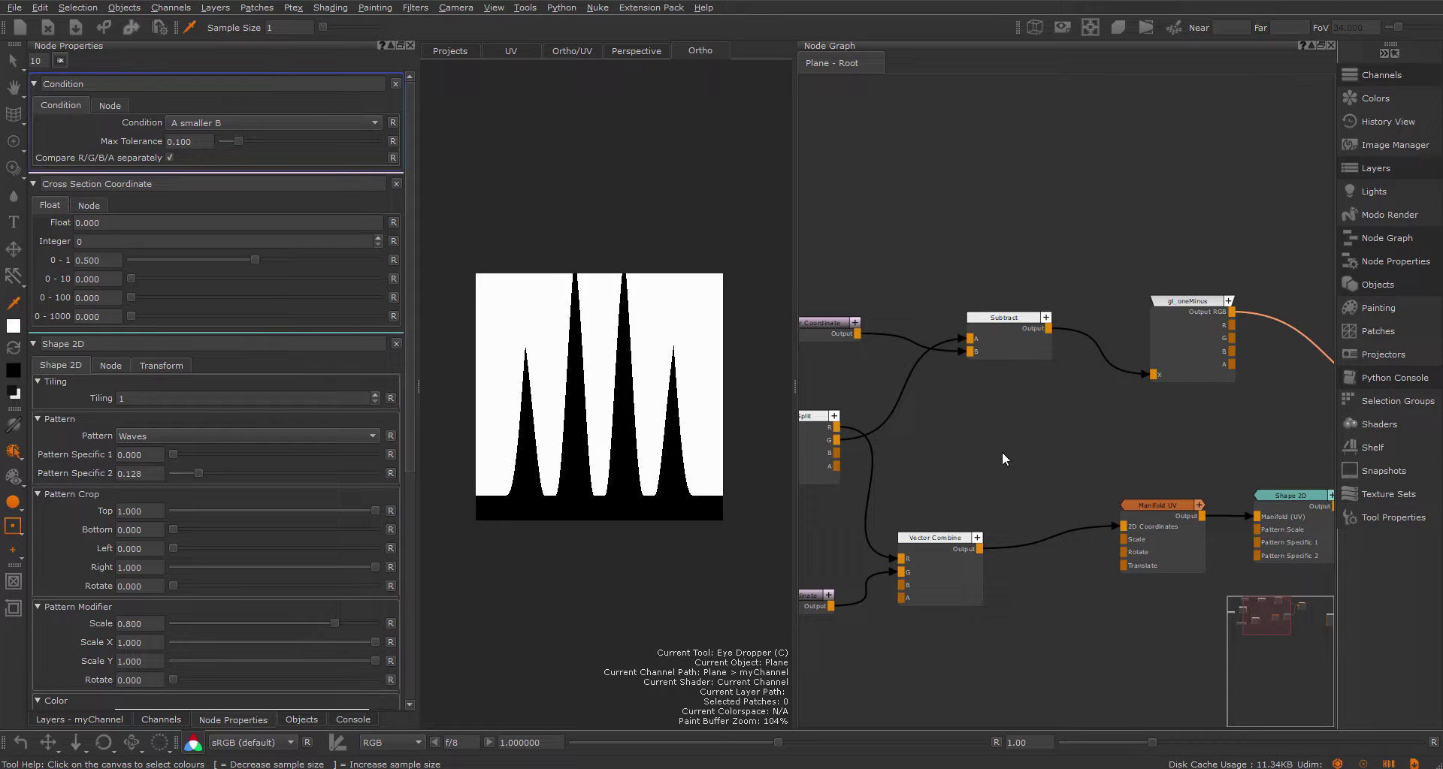
{"action": "middle_click_drag", "start_coordinate": [976, 361], "coordinate": [1072, 338]}
{"action": "scroll", "coordinate": [1071, 337], "scroll_direction": "down", "scroll_amount": 1}
{"action": "left_click", "coordinate": [922, 307]}
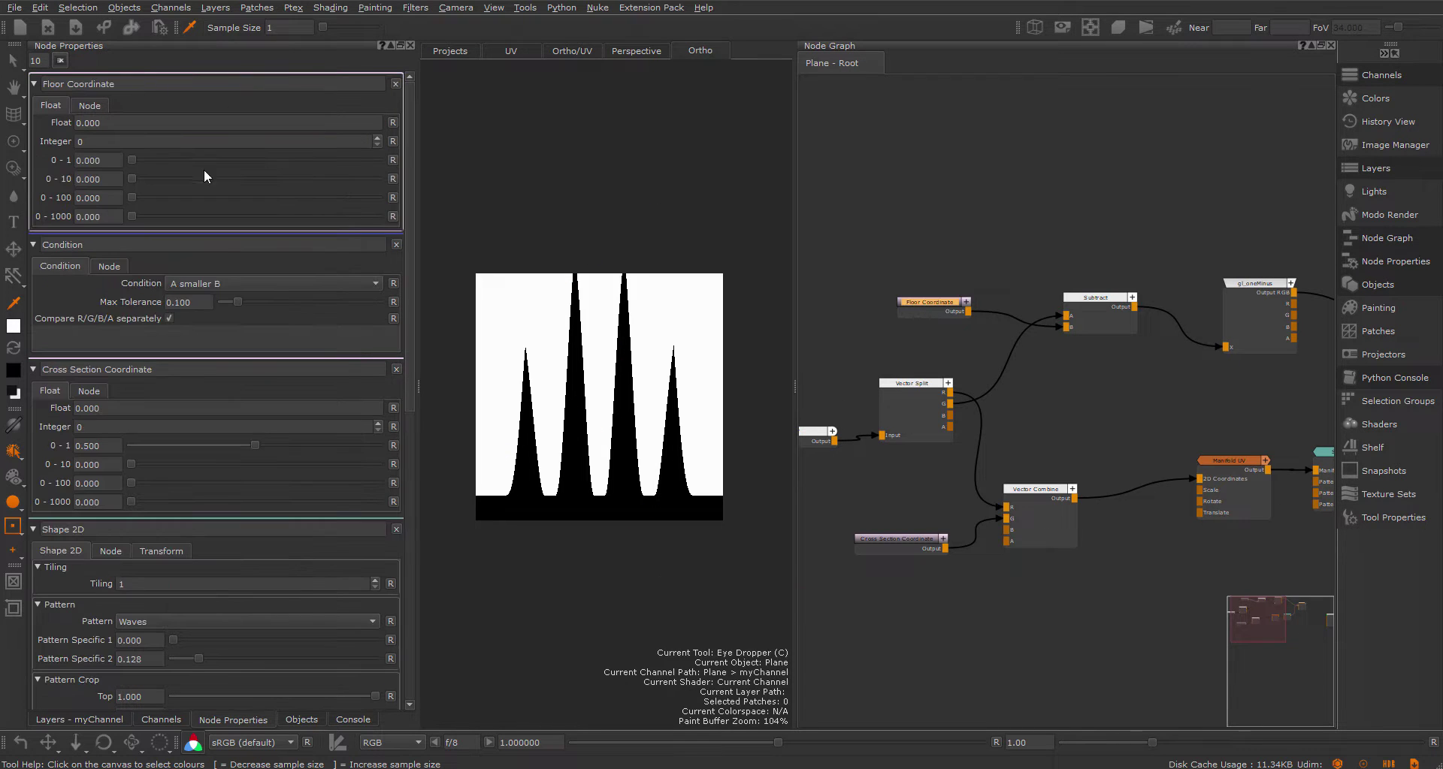
{"action": "left_click_drag", "start_coordinate": [131, 157], "coordinate": [160, 161]}
{"action": "scroll", "coordinate": [476, 380], "scroll_direction": "up", "scroll_amount": 1}
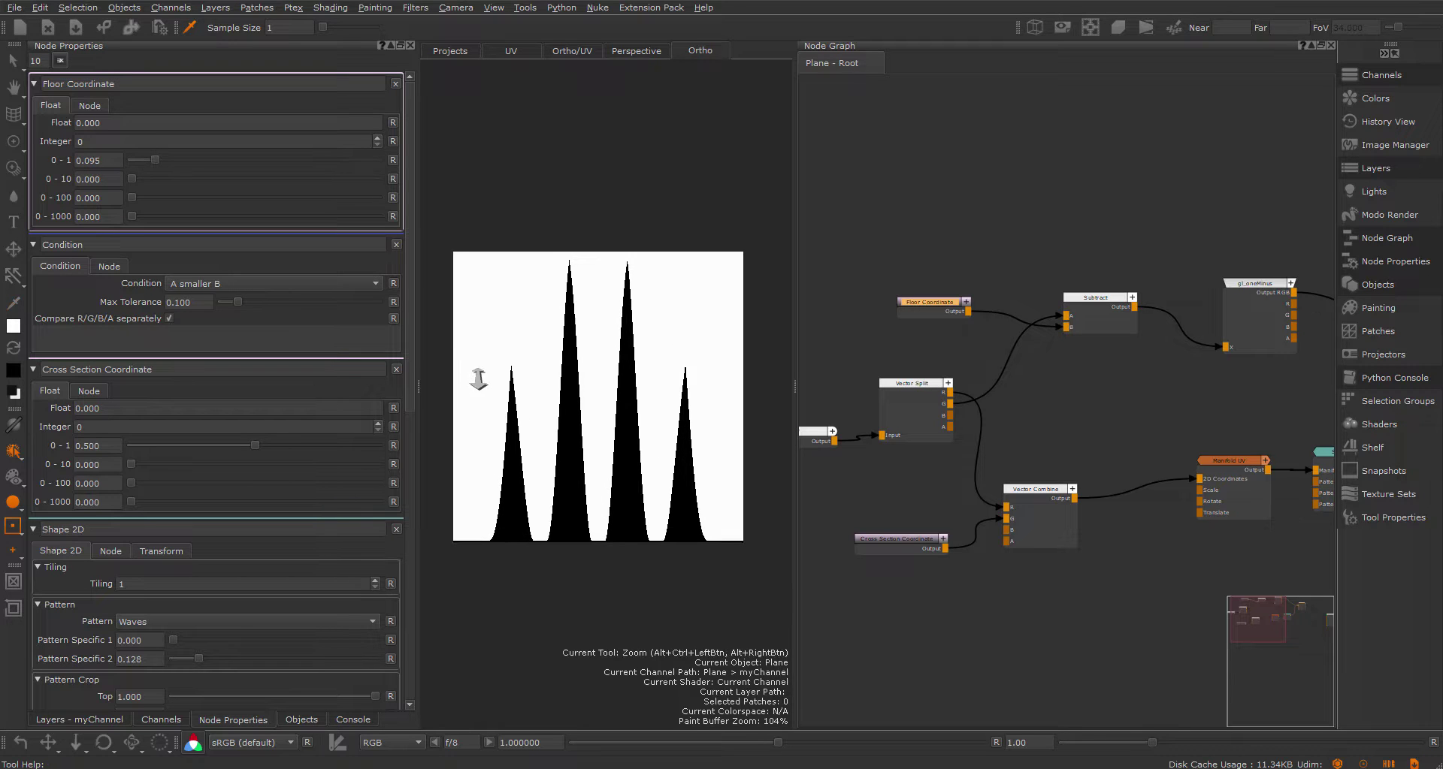
- Add a second Shape 2D node below the existing one and preview its output in the Viewer
{"action": "middle_click_drag", "start_coordinate": [1187, 450], "coordinate": [1018, 426]}
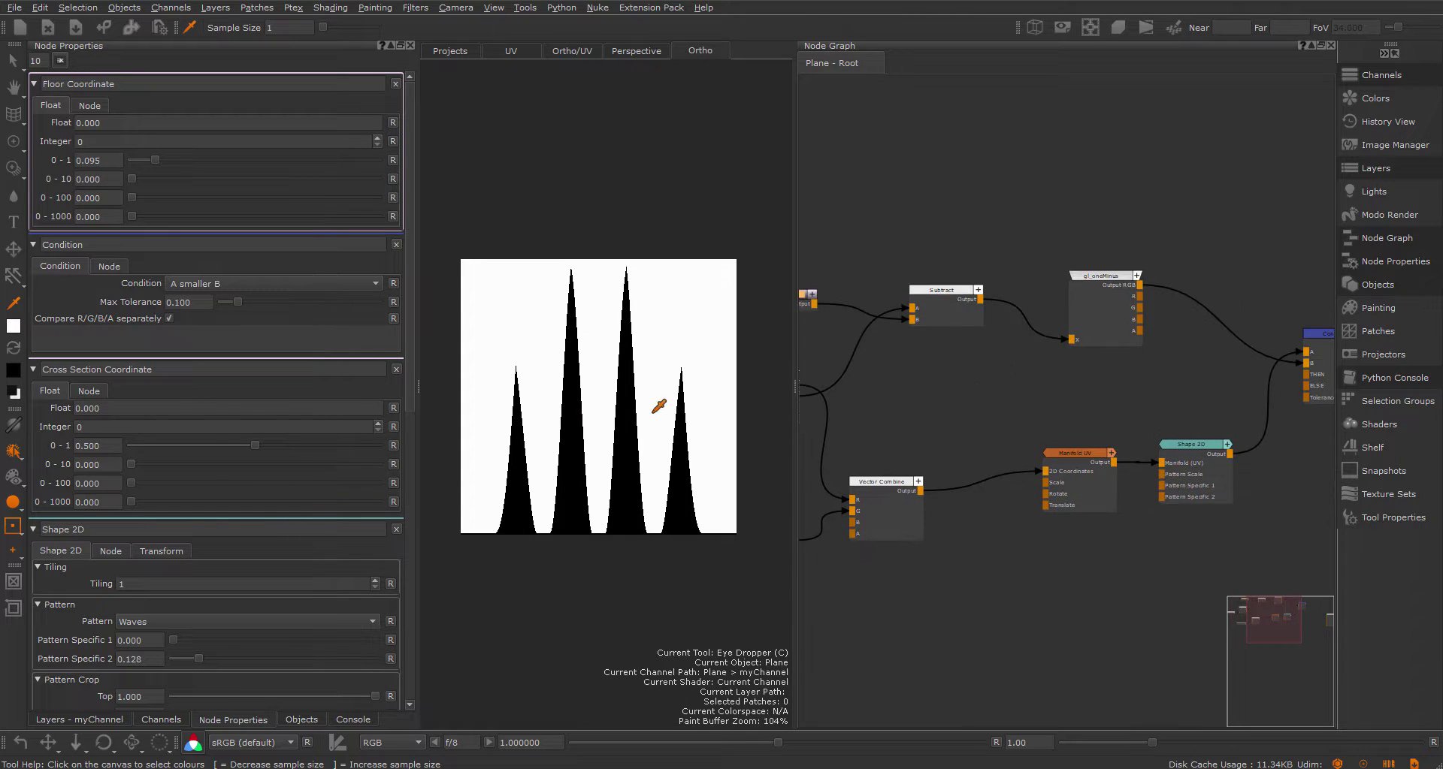
{"action": "middle_click_drag", "start_coordinate": [1174, 556], "coordinate": [1095, 511]}
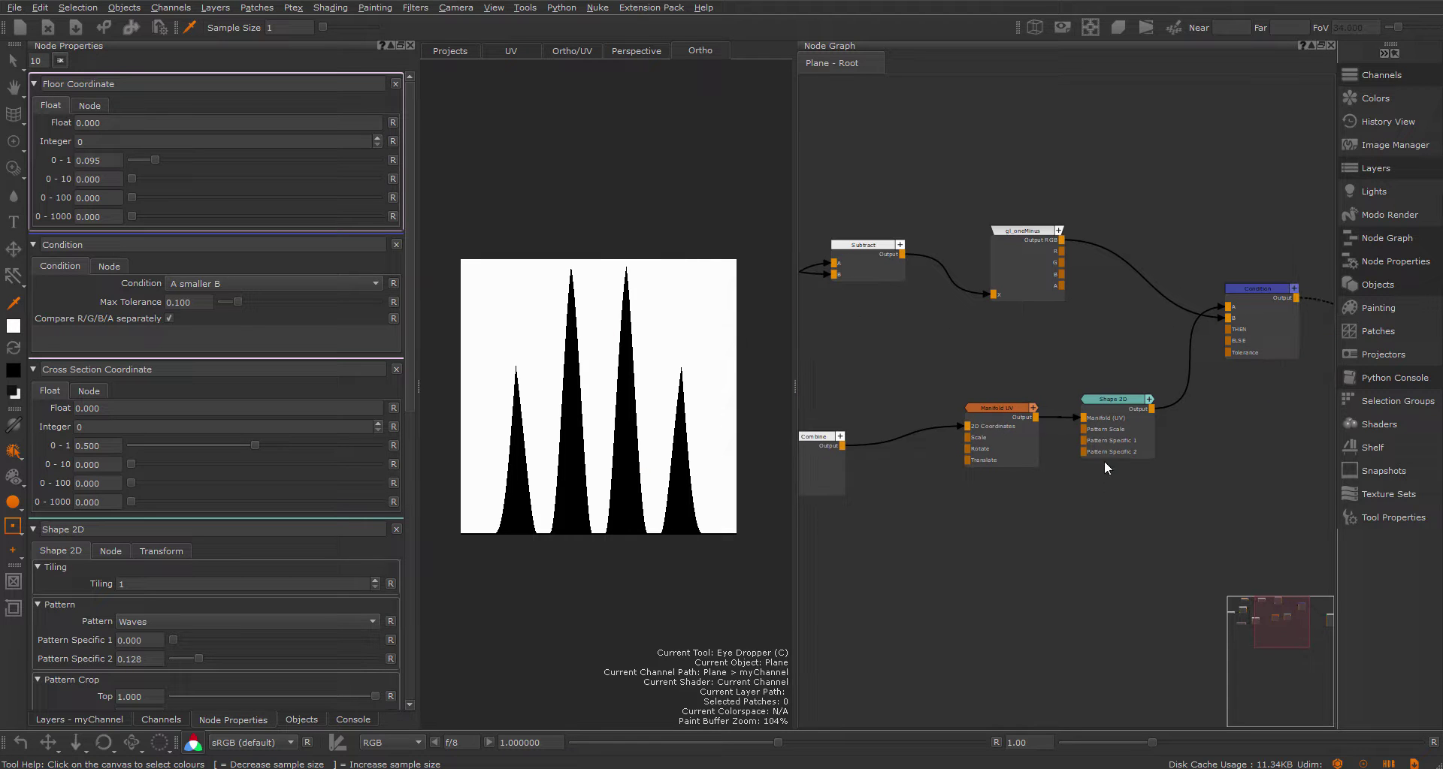
{"action": "left_click", "coordinate": [1104, 440]}
{"action": "key", "text": "ctrl+v"}
{"action": "key", "text": "1"}
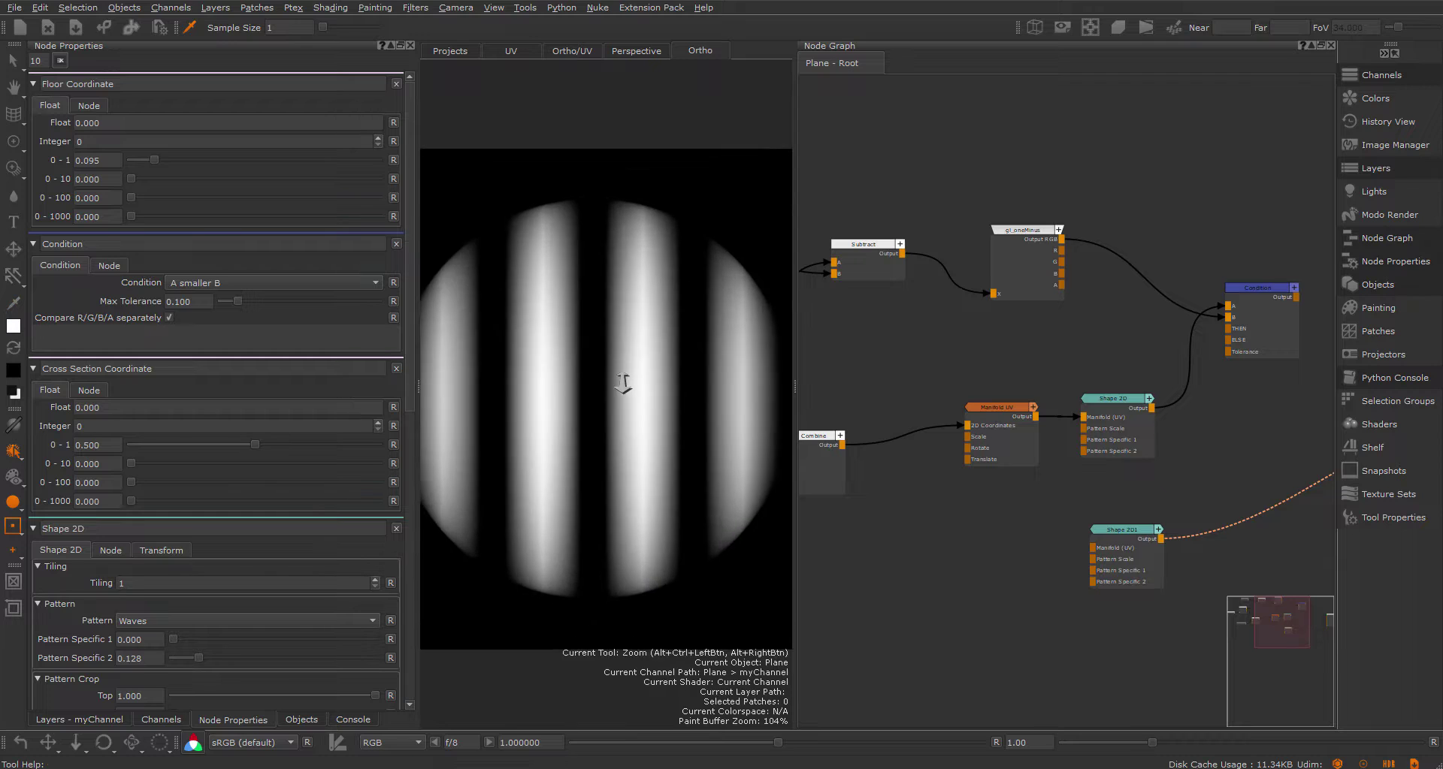
- Preview the original Shape 2D node's stripes, and switch the Viewer back to the Condition node
{"action": "left_click", "coordinate": [1128, 406]}
{"action": "key", "text": "v"}
{"action": "left_click", "coordinate": [1261, 321]}
{"action": "key", "text": "v"}
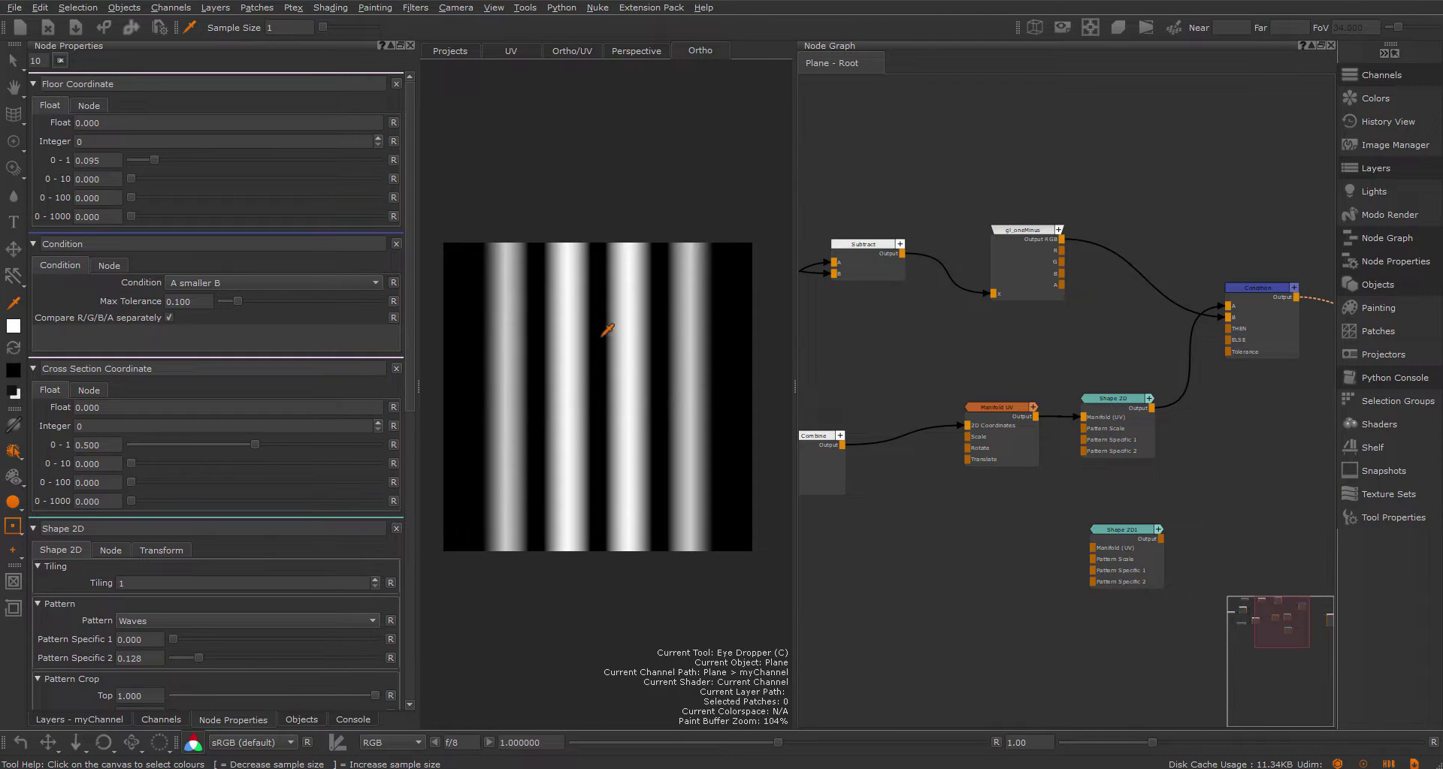
- Try a Repeat UV of 3 and a Repeat U of 0.767 on the Manifold UV node, and reset both
{"action": "left_click", "coordinate": [996, 412]}
{"action": "left_click_drag", "start_coordinate": [202, 134], "coordinate": [94, 135]}
{"action": "type", "text": "3"}
{"action": "key", "text": "Return"}
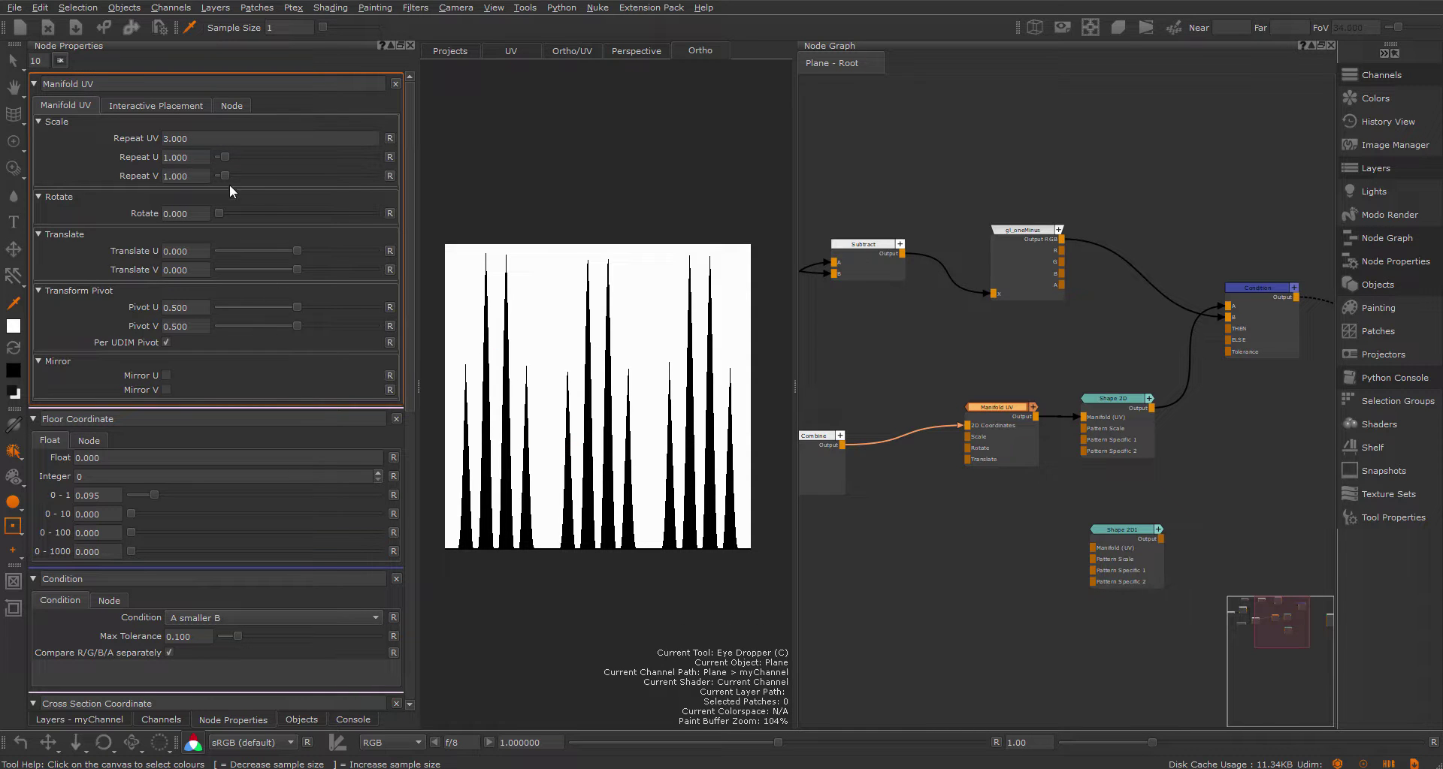
{"action": "mouse_move", "coordinate": [227, 157]}
{"action": "left_mouse_down"}
{"action": "mouse_move", "coordinate": [250, 159]}
{"action": "mouse_move", "coordinate": [228, 169]}
{"action": "left_mouse_up"}
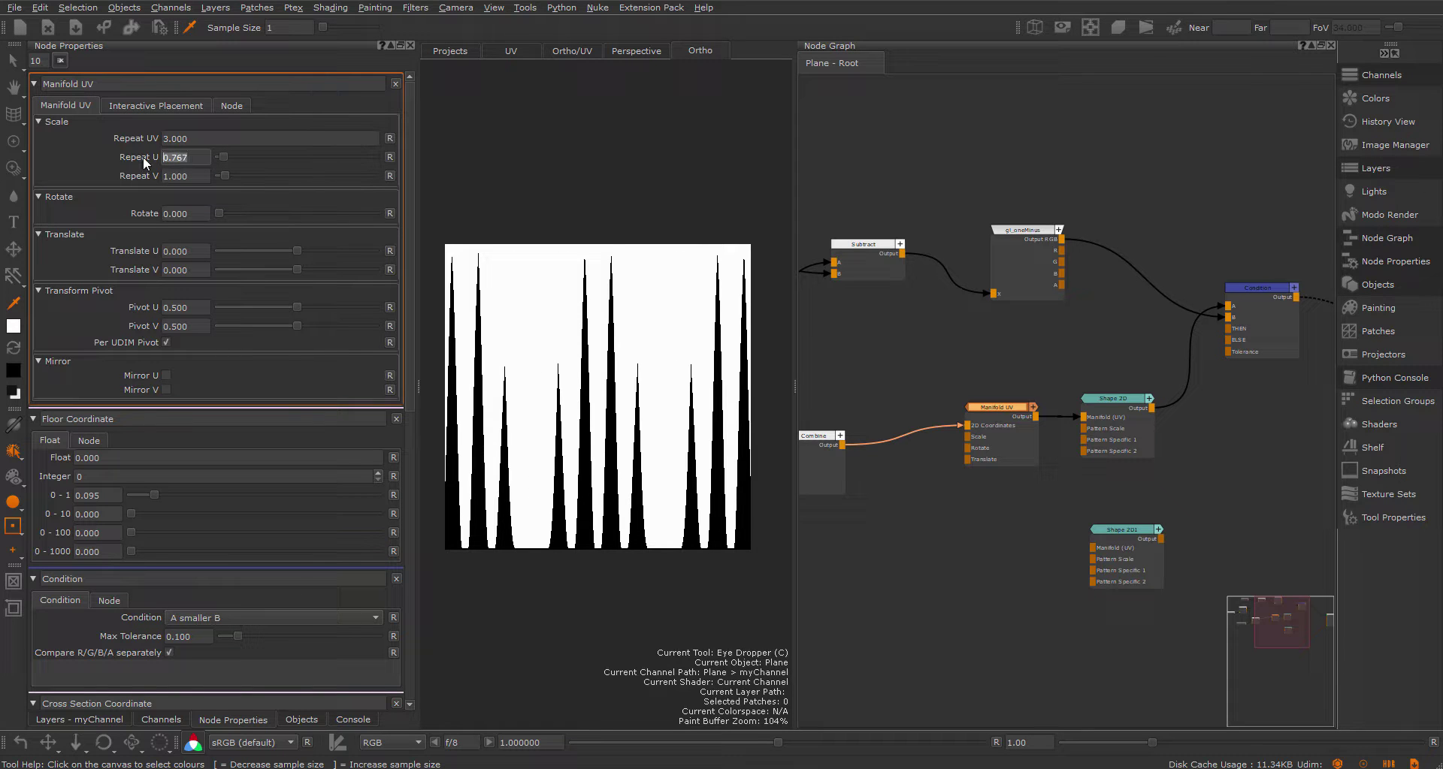
{"action": "left_click", "coordinate": [389, 156]}
{"action": "left_click", "coordinate": [389, 138]}
{"action": "middle_click_drag", "start_coordinate": [1017, 314], "coordinate": [1167, 275]}
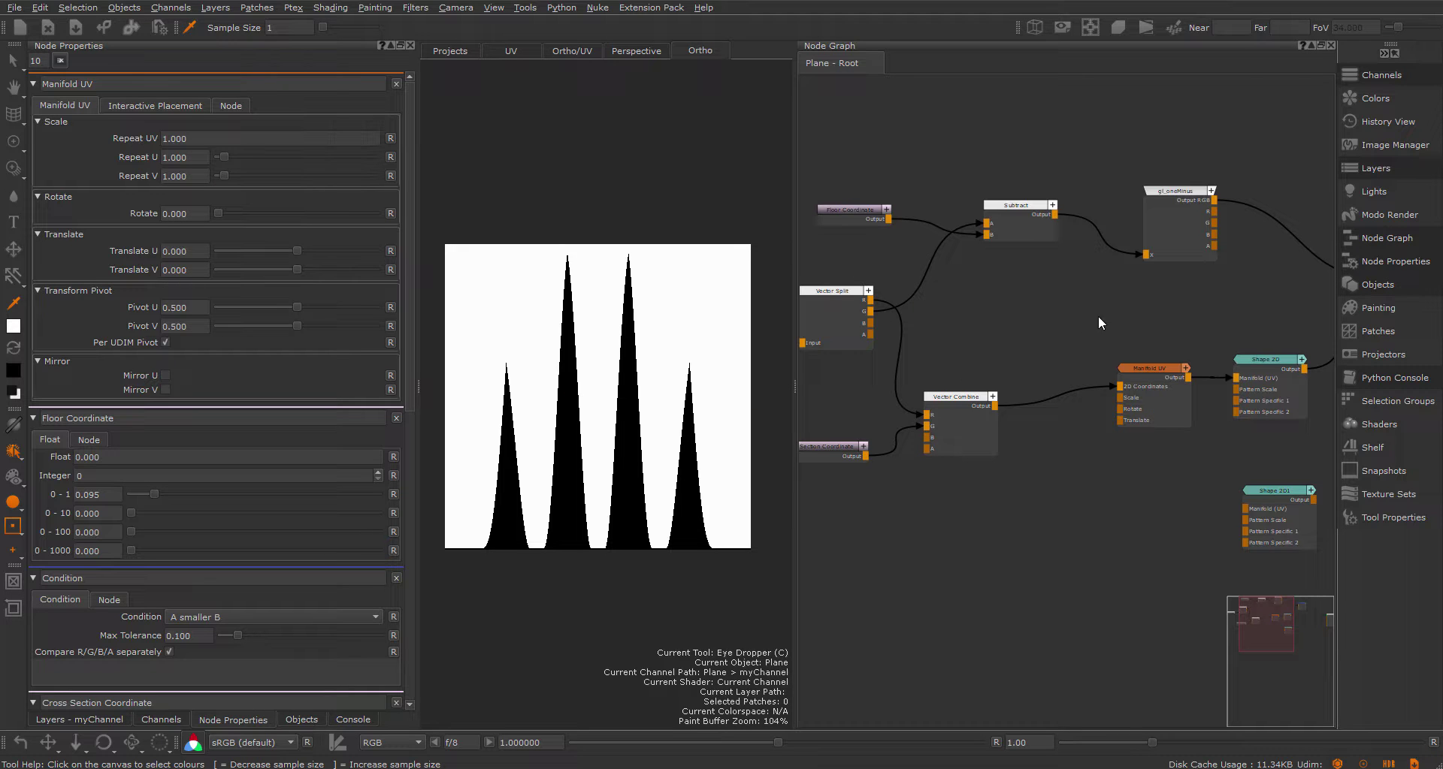
{"action": "scroll", "coordinate": [1246, 312], "scroll_direction": "down", "scroll_amount": 2}
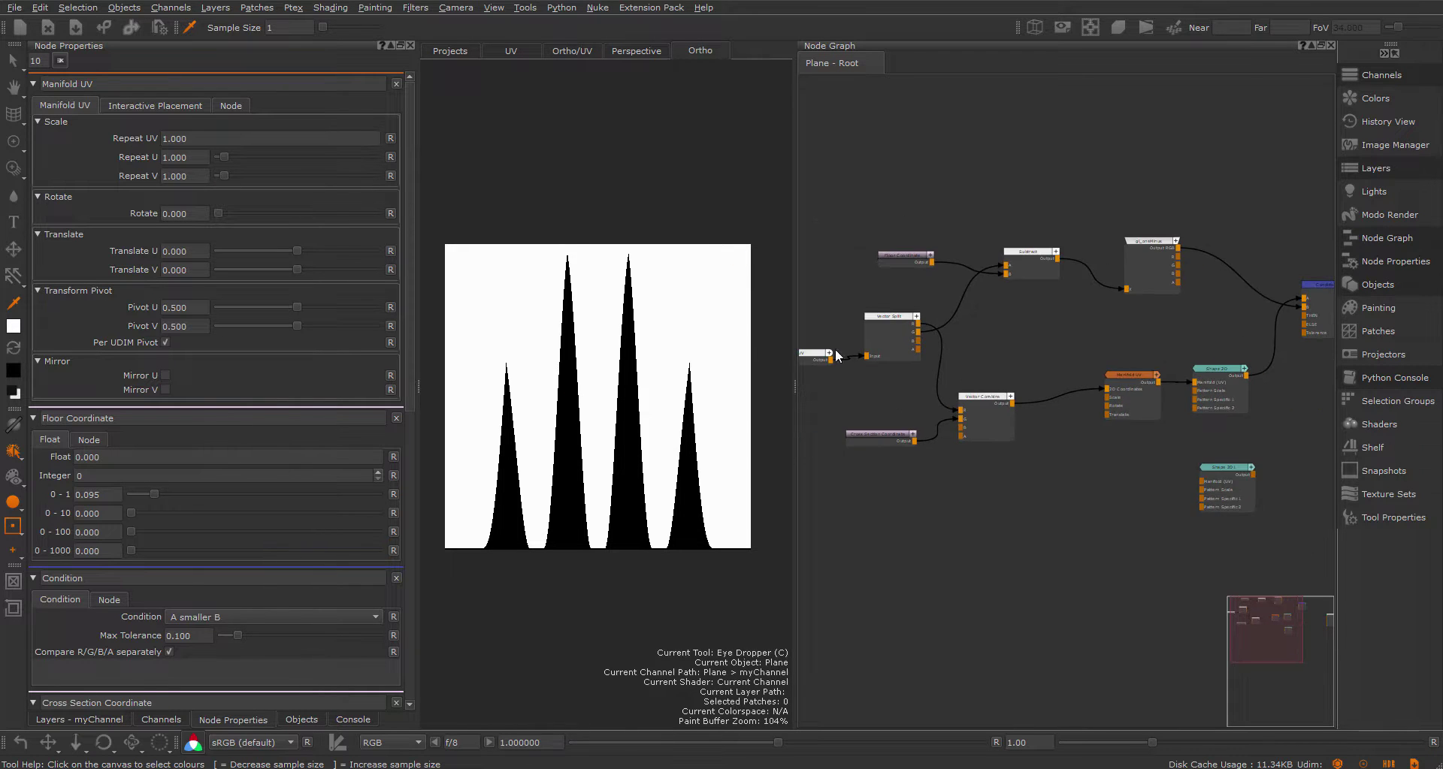
{"action": "middle_click_drag", "start_coordinate": [1149, 351], "coordinate": [1025, 363]}
{"action": "scroll", "coordinate": [1212, 300], "scroll_direction": "up", "scroll_amount": 2}
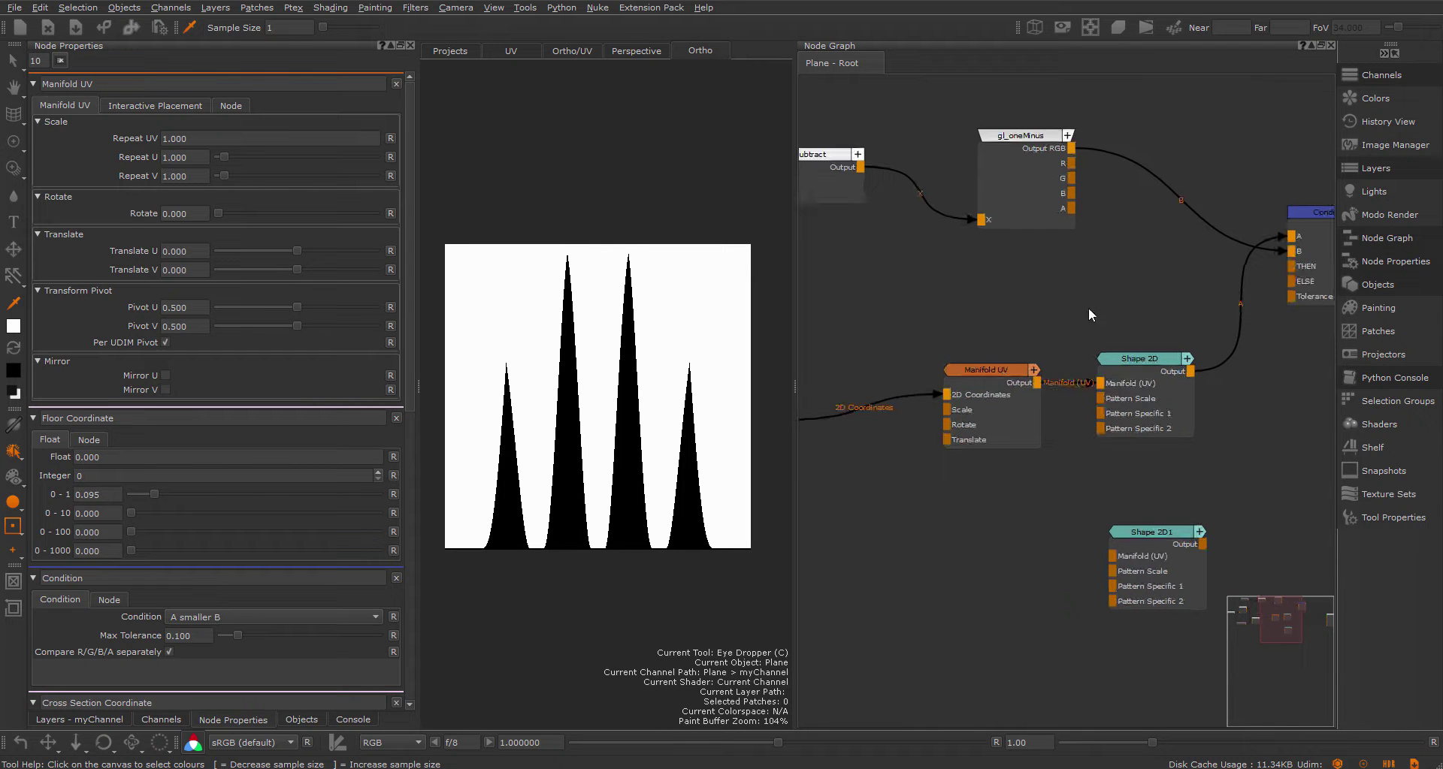
{"action": "scroll", "coordinate": [1121, 307], "scroll_direction": "down", "scroll_amount": 2}
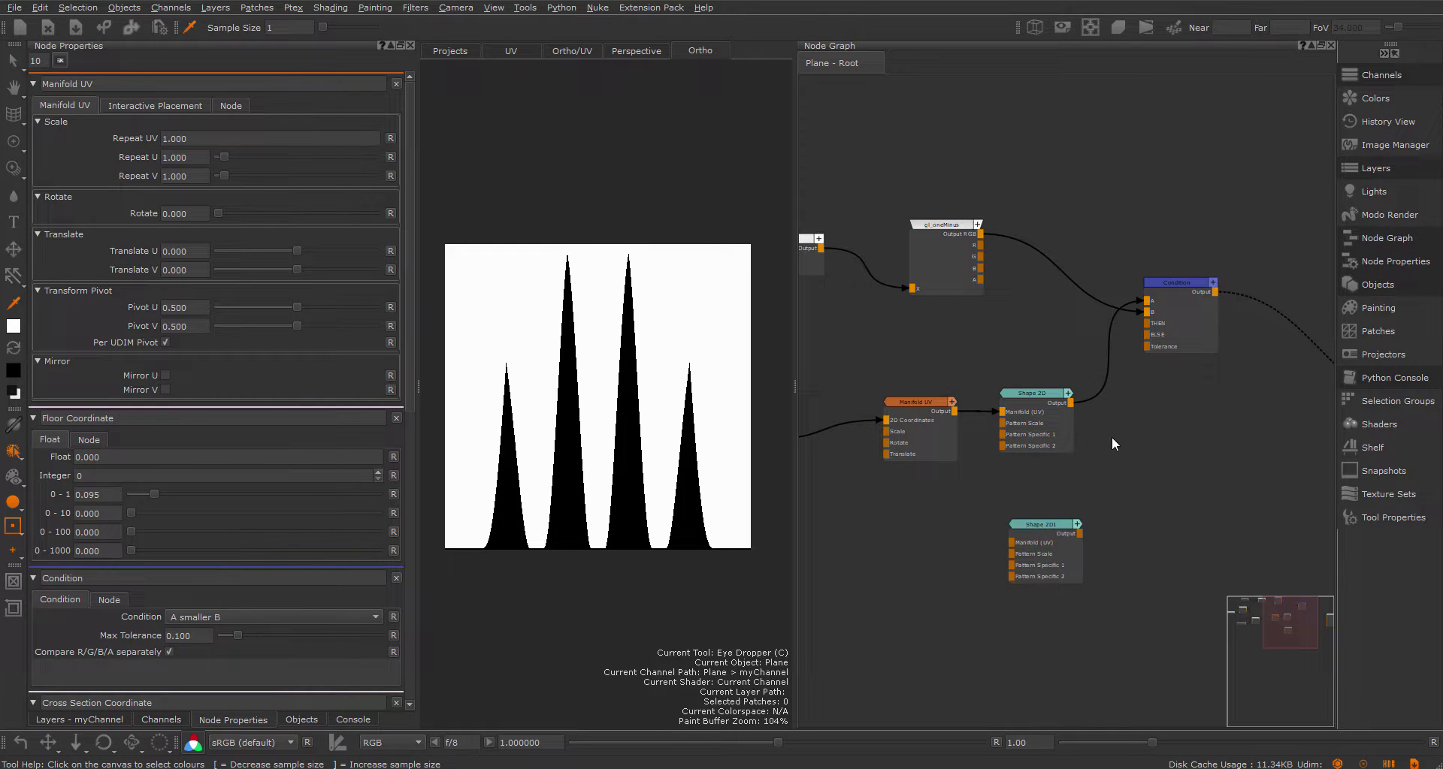
{"action": "middle_click_drag", "start_coordinate": [873, 329], "coordinate": [1112, 334]}
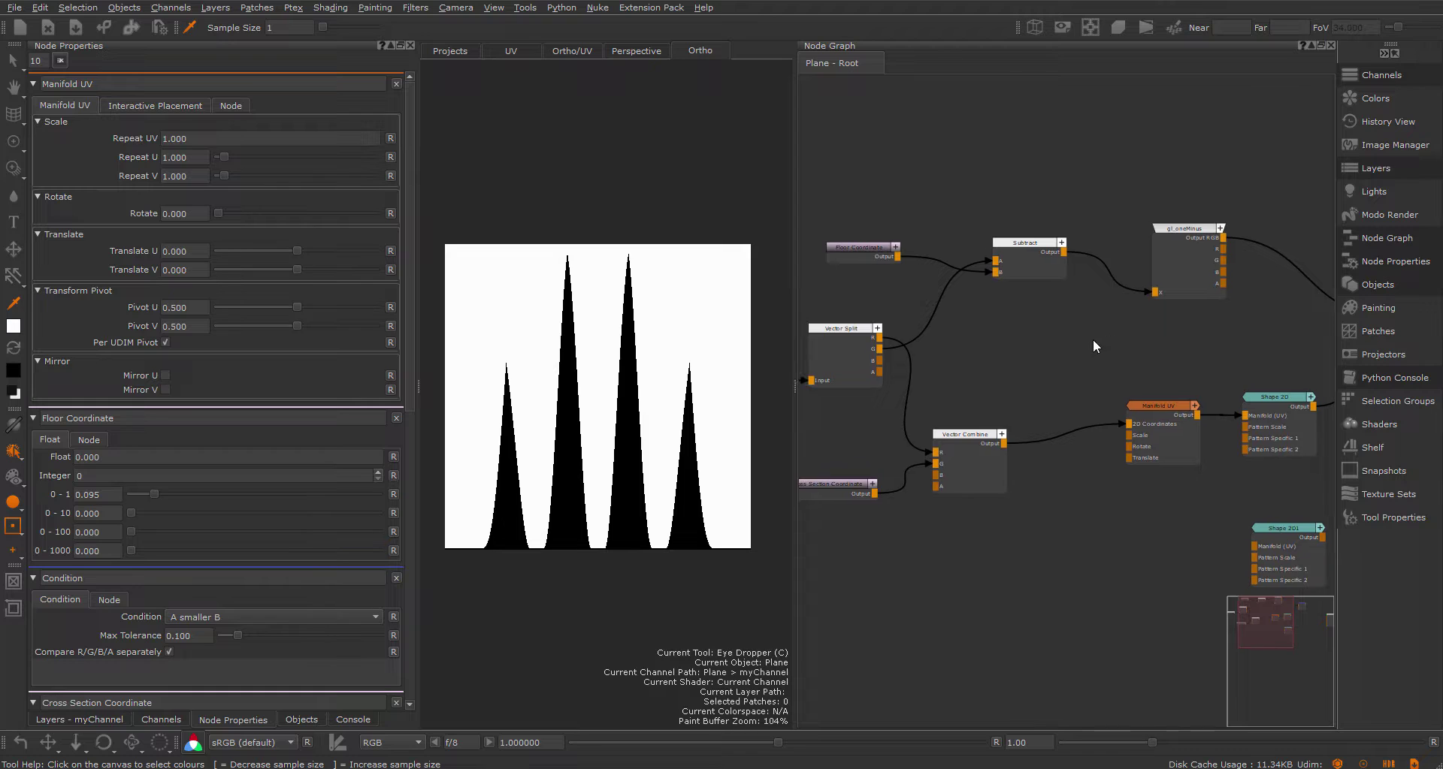